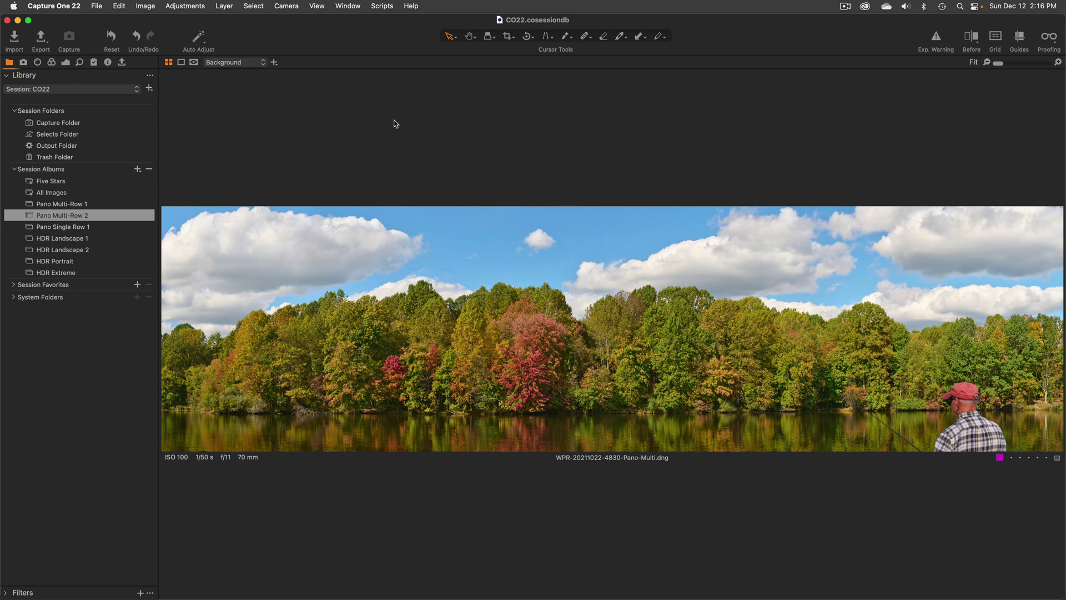
key("g")
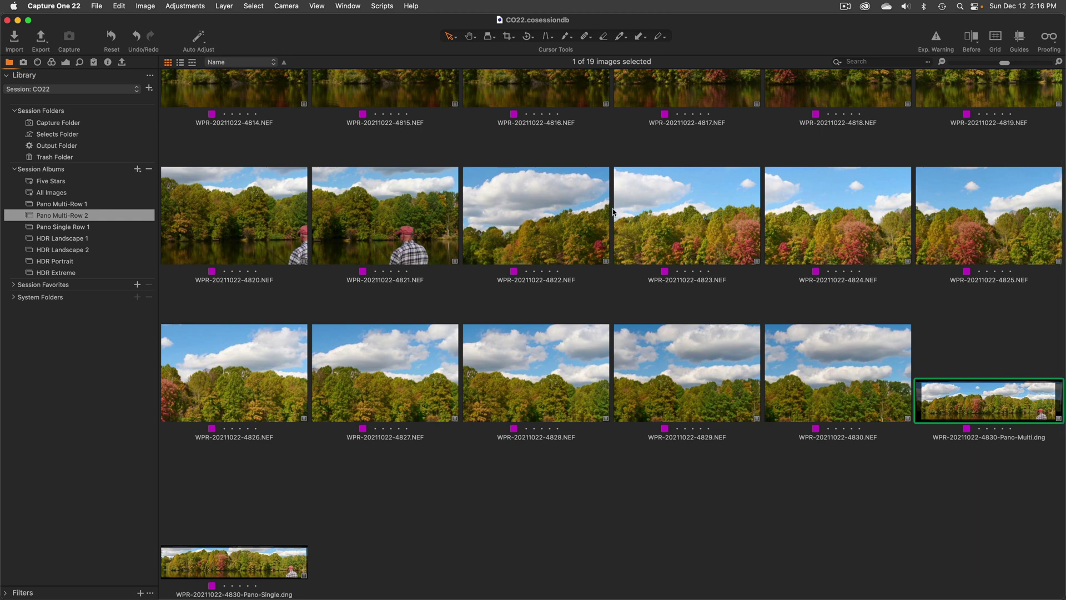
scroll(612, 211, "up", 3)
left_click(298, 162)
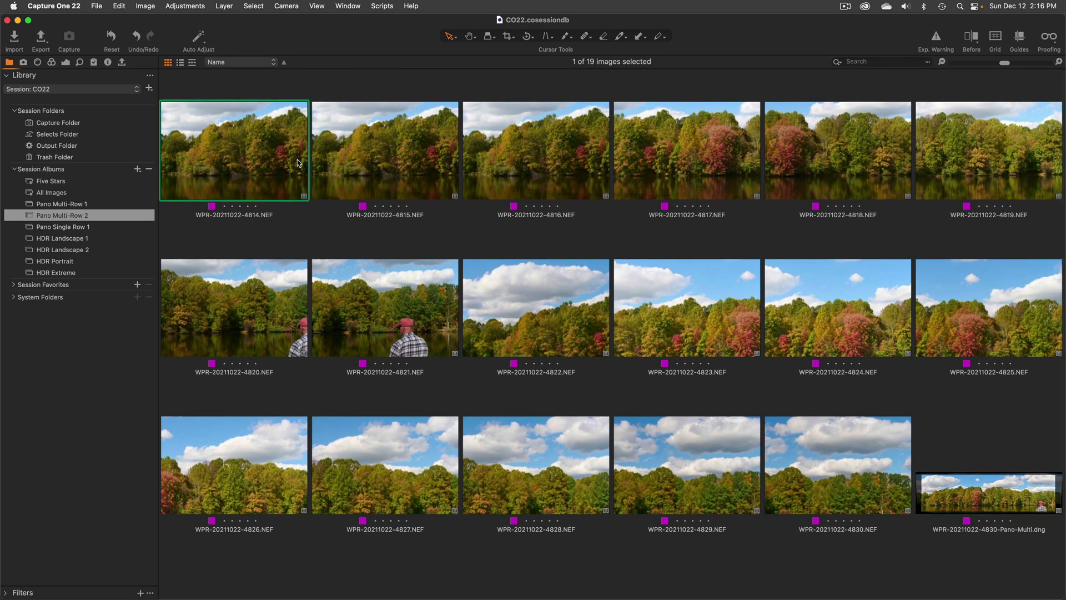
left_click(836, 461, "shift")
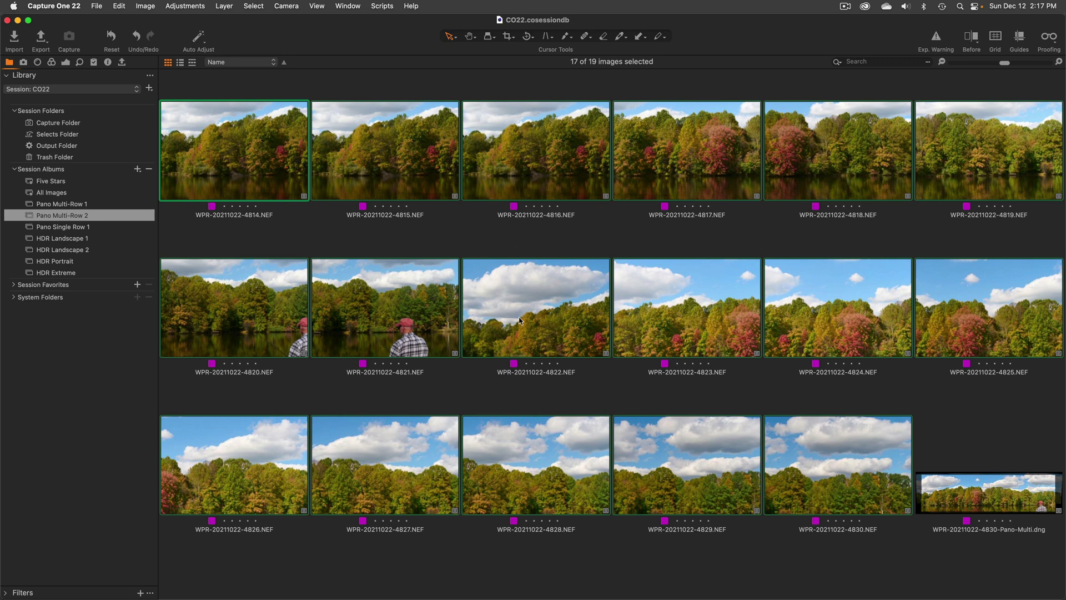
right_click(278, 164)
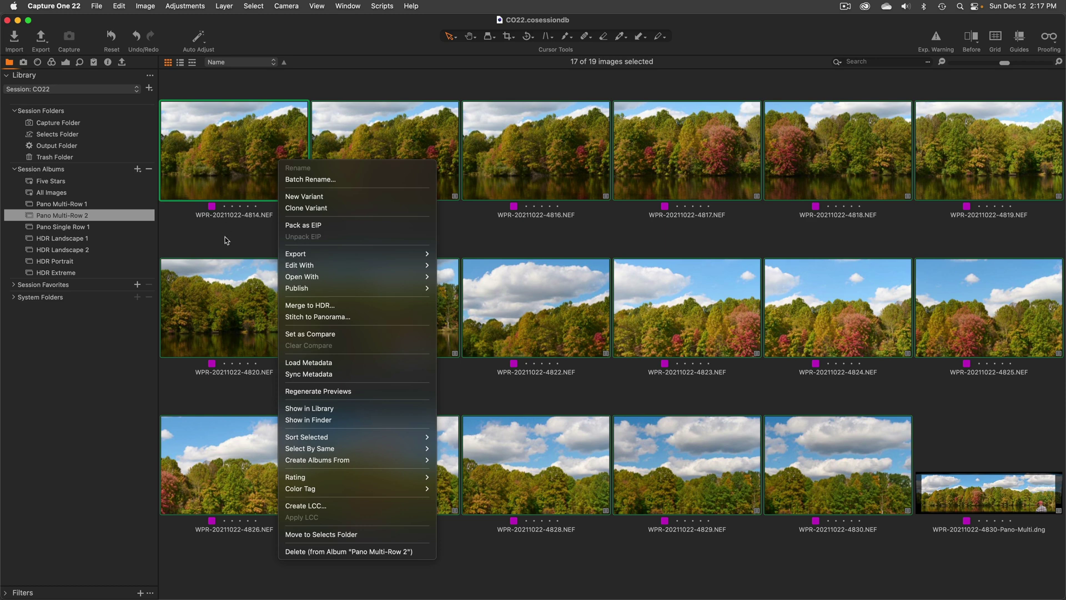
left_click(338, 318)
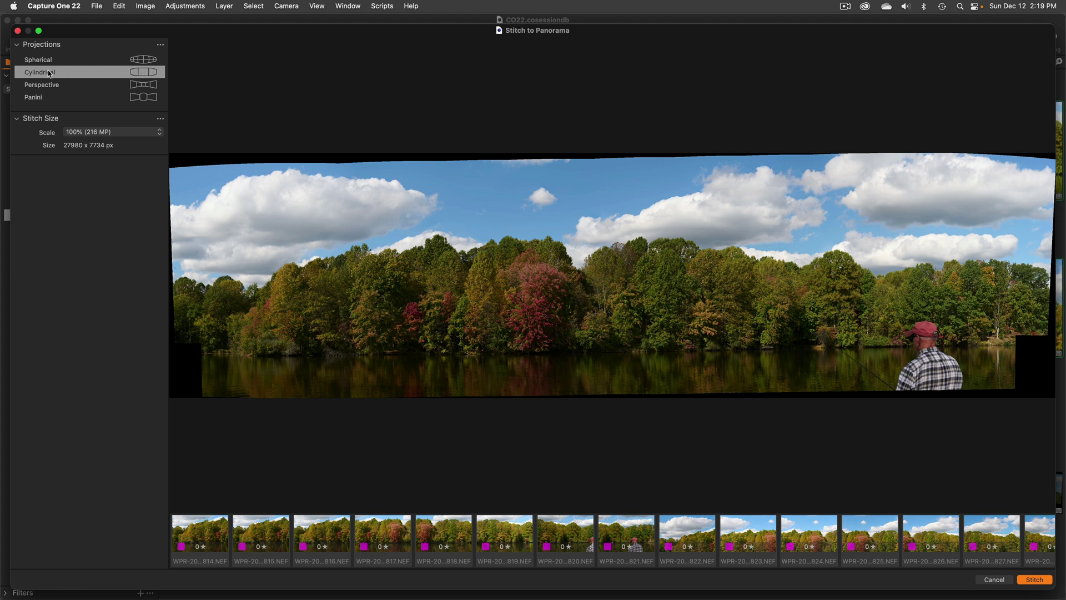
Compare the Spherical and Cylindrical projections in the panorama preview and choose Spherical.
left_click(144, 61)
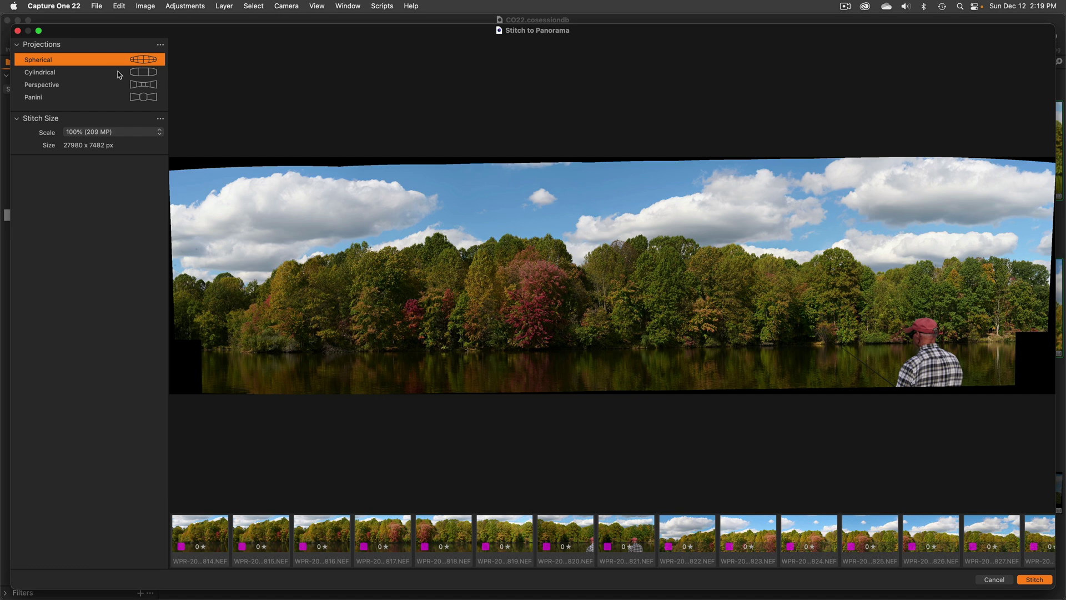
left_click(119, 75)
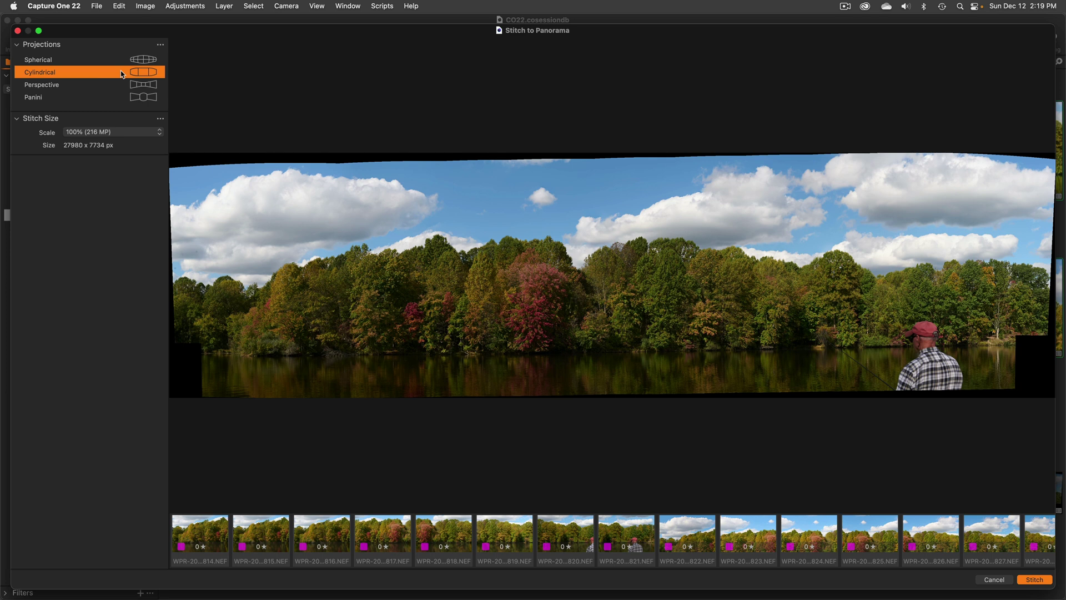
left_click(123, 60)
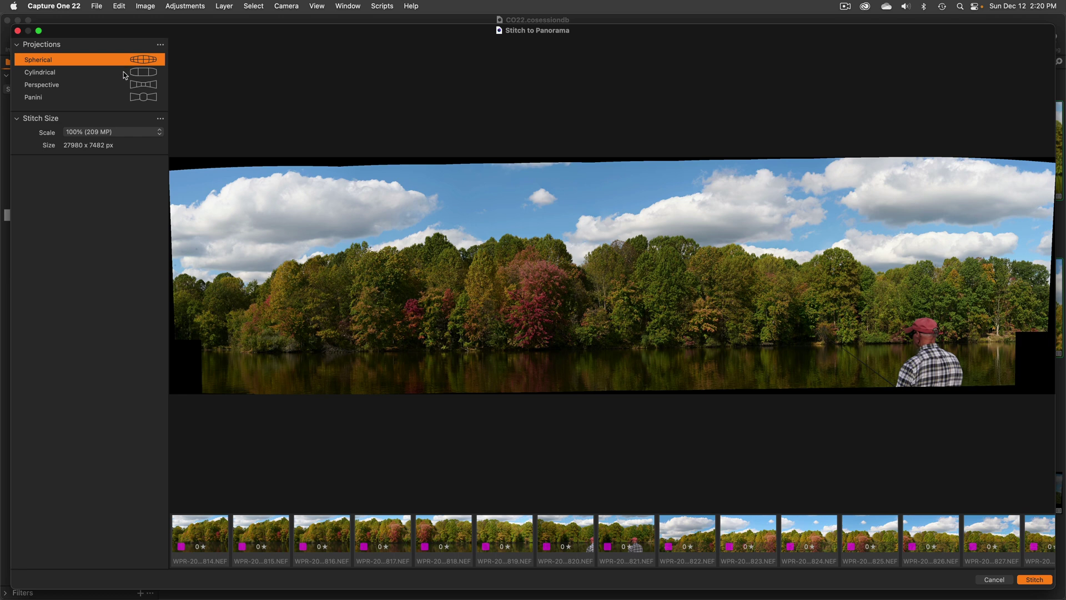
left_click(124, 75)
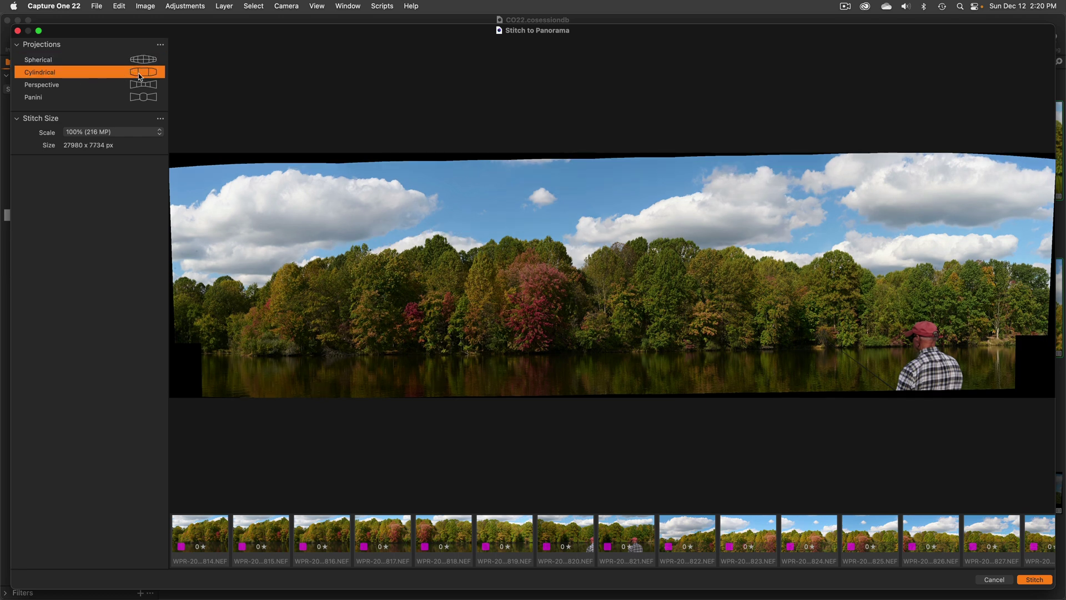
left_click(145, 61)
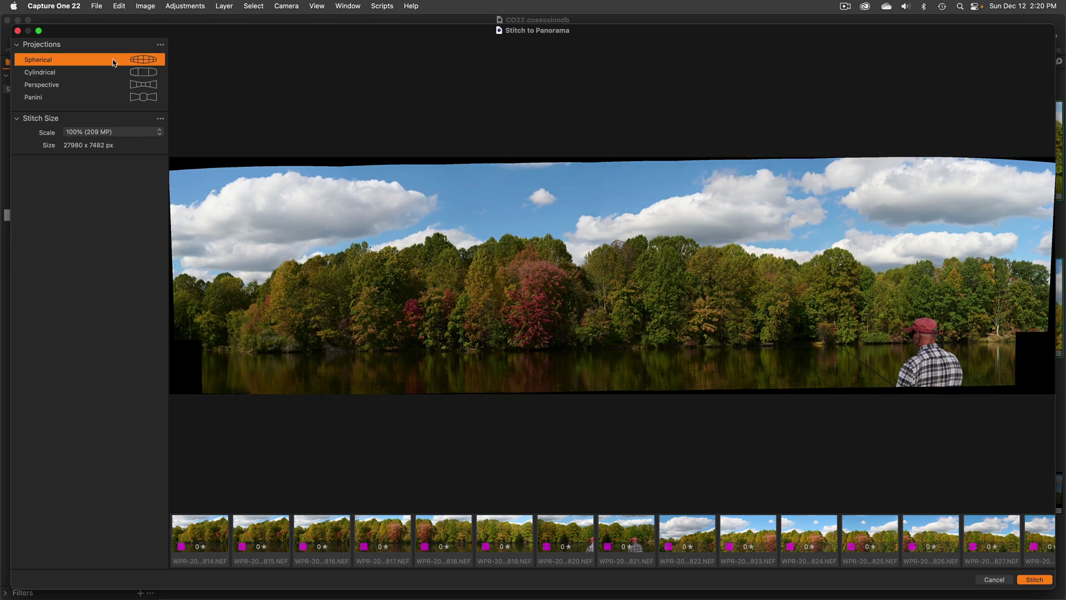
left_click(79, 73)
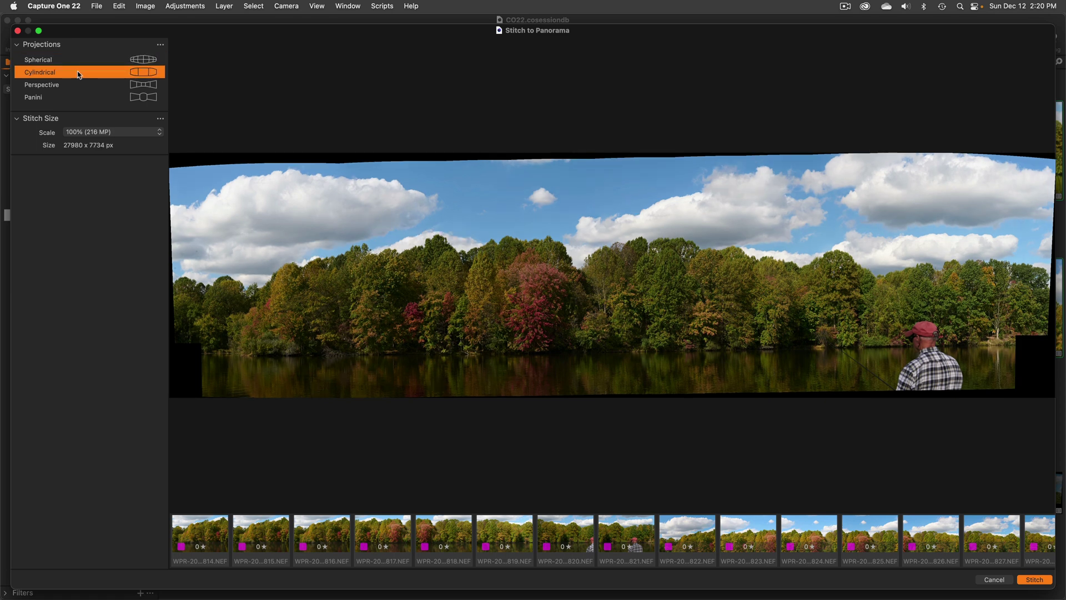
left_click(94, 61)
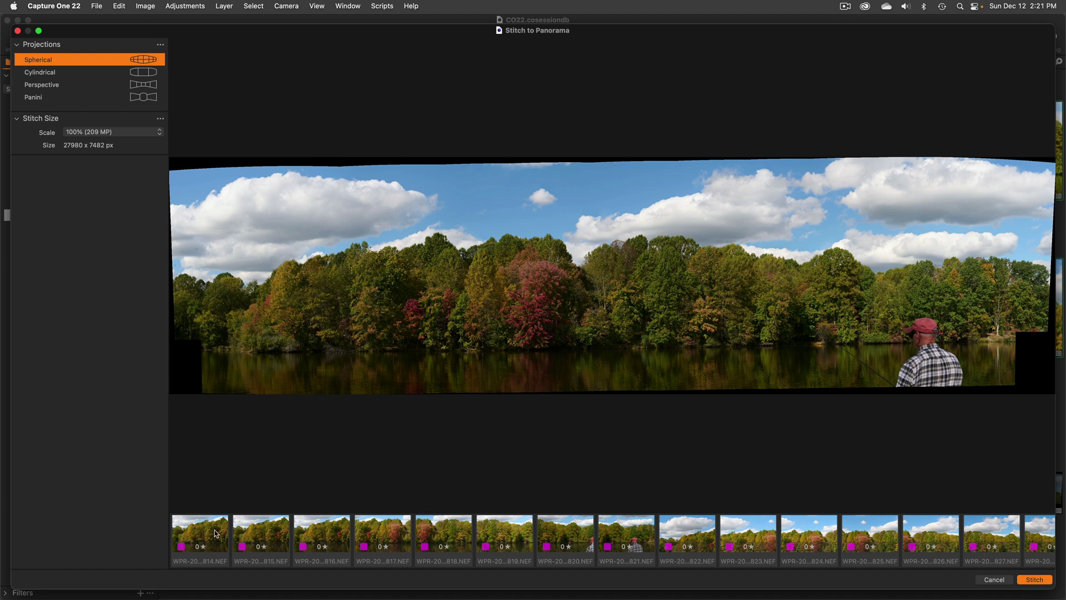
Review the source frames, keep the stitch scale at 100% (209 MP), and start stitching the panorama.
scroll(597, 539, "right", 5)
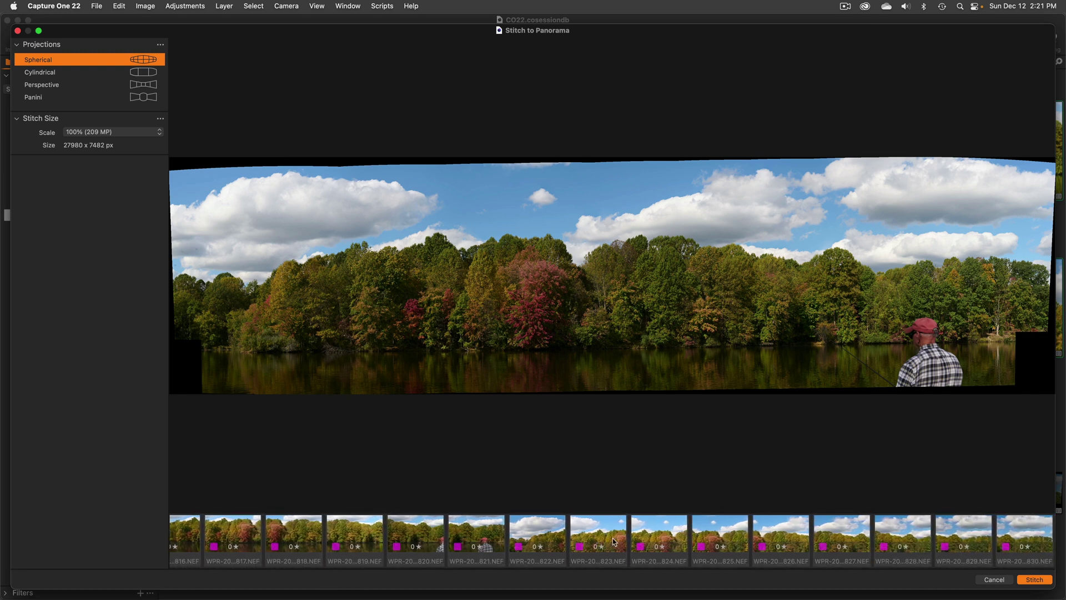
scroll(594, 544, "left", 5)
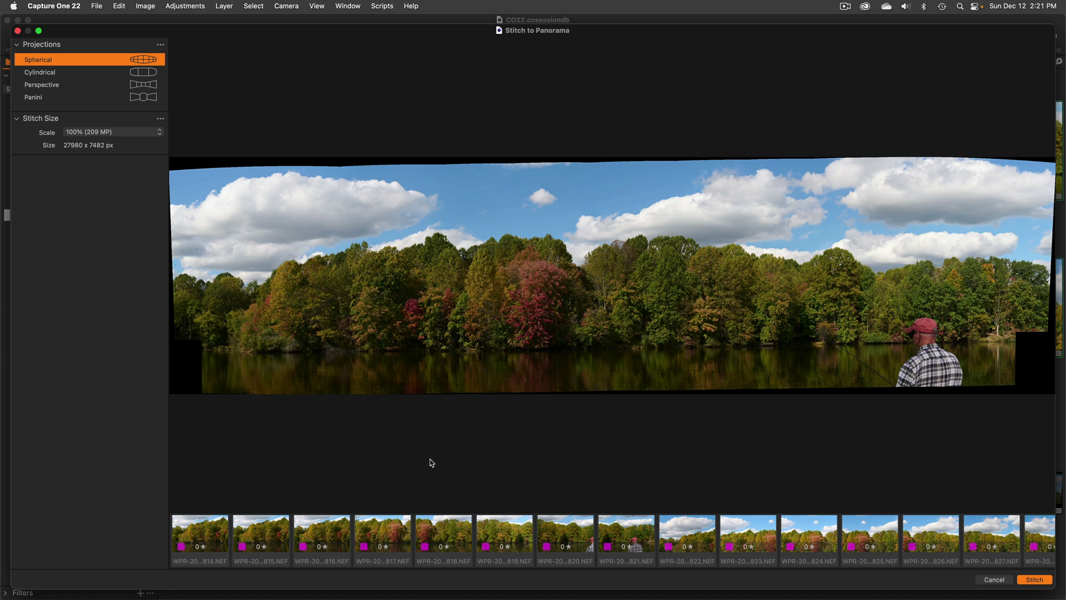
left_click(128, 135)
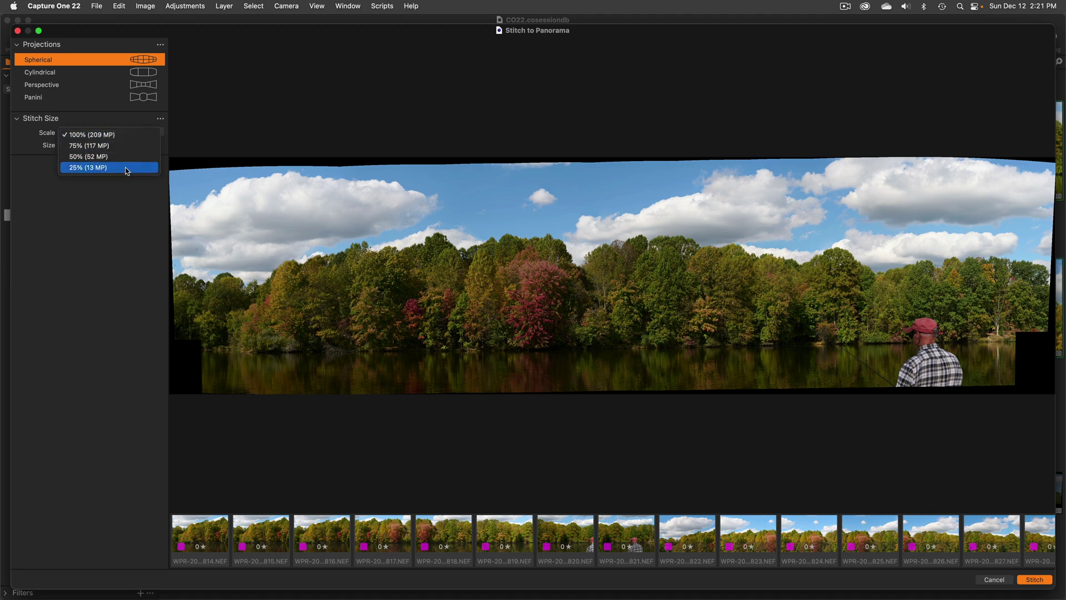
left_click(119, 135)
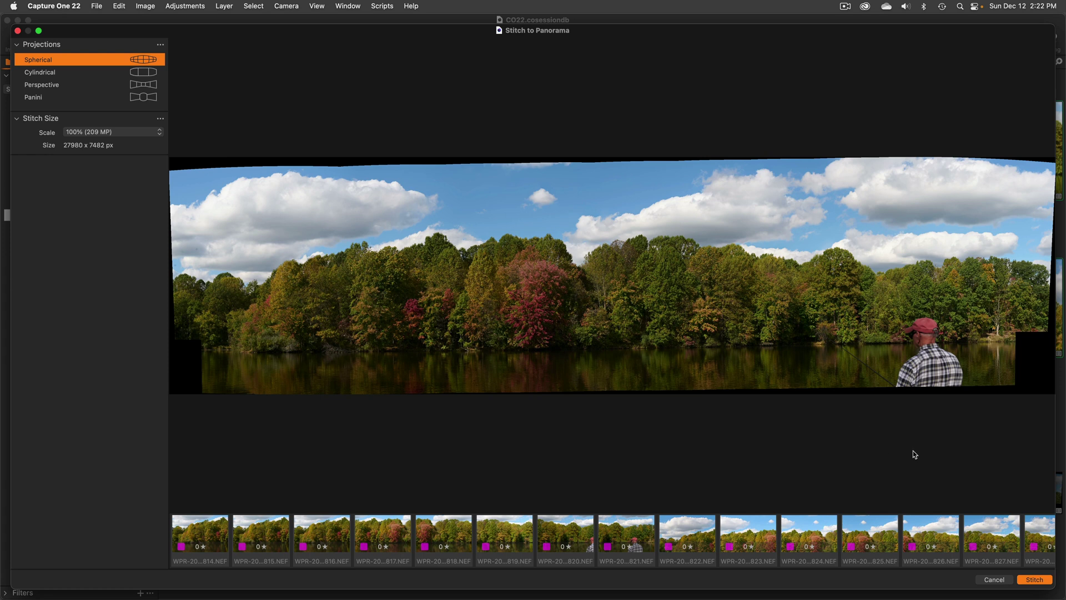
left_click(1034, 579)
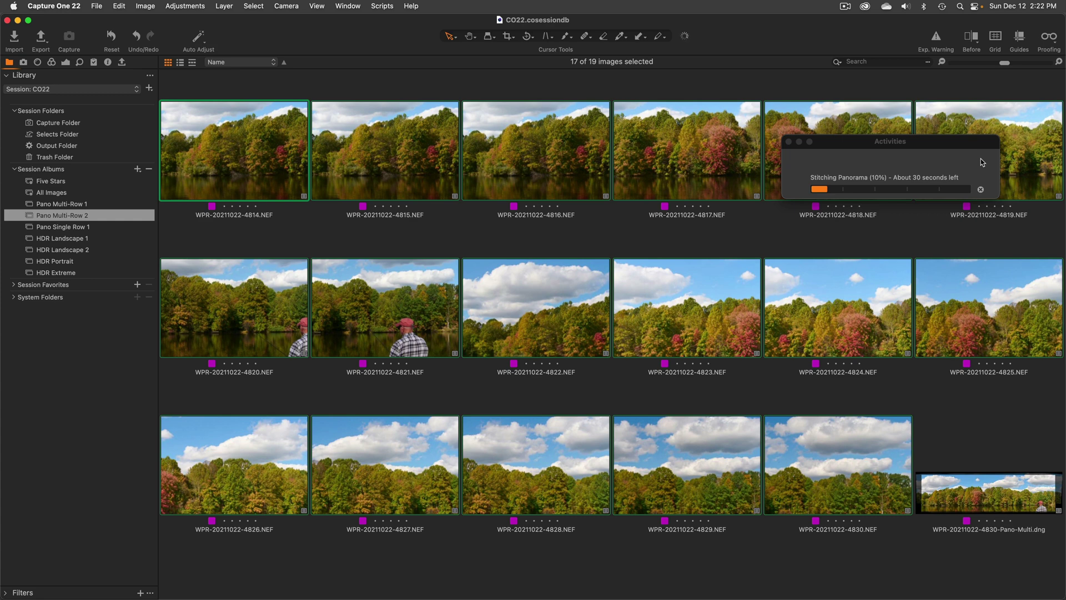
scroll(988, 364, "down", 3)
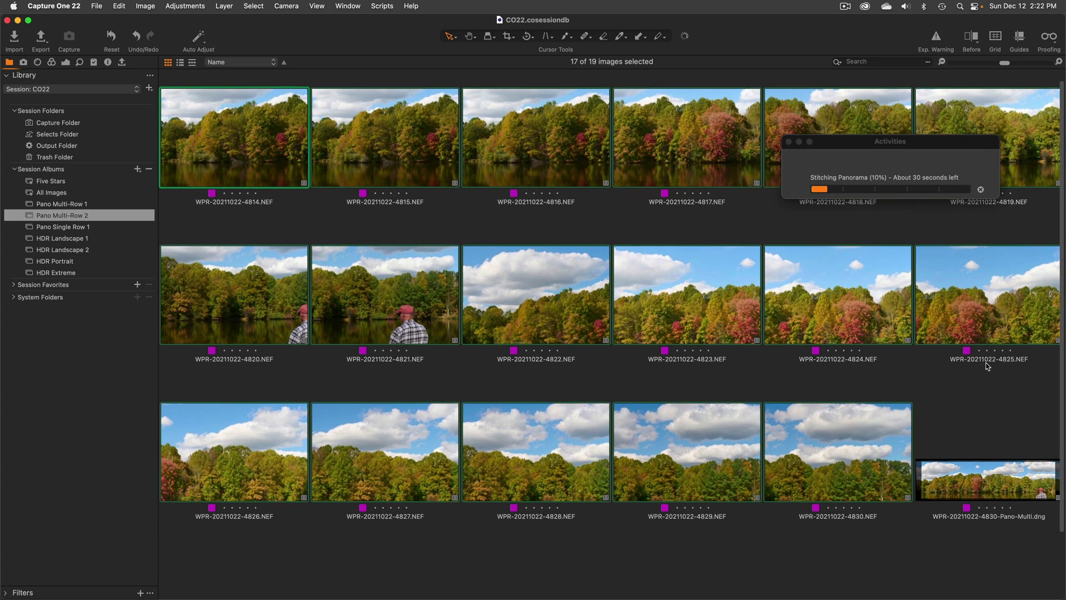
left_click(994, 403)
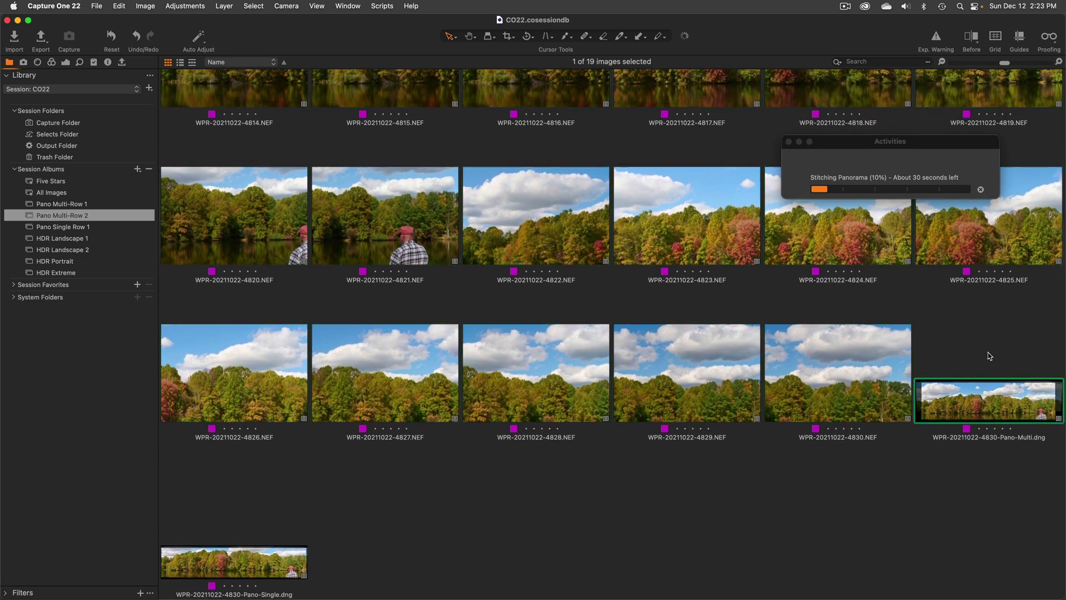
key("g")
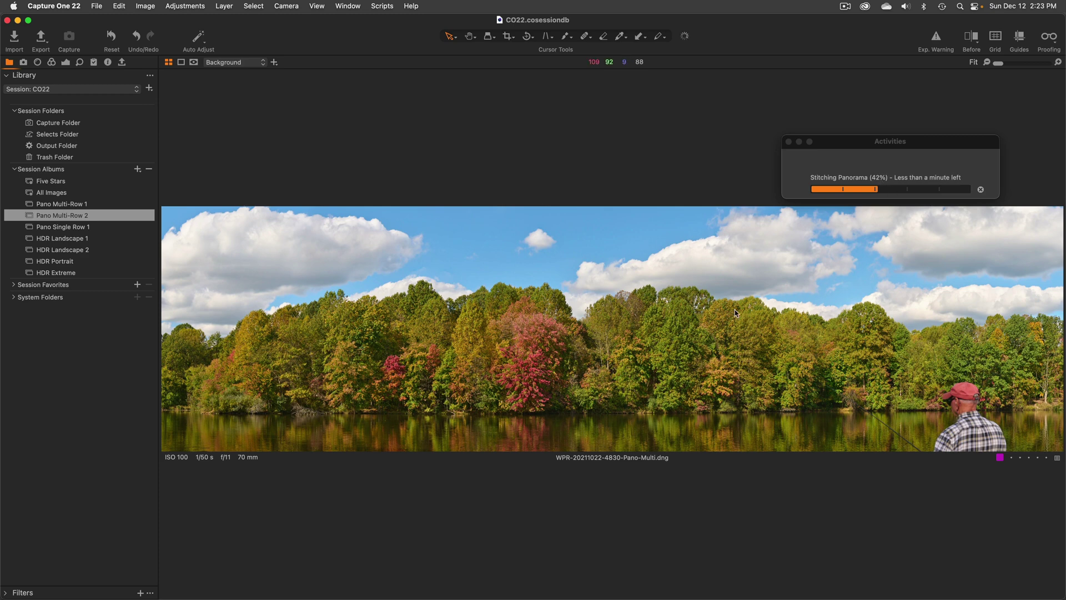
double_click(342, 336)
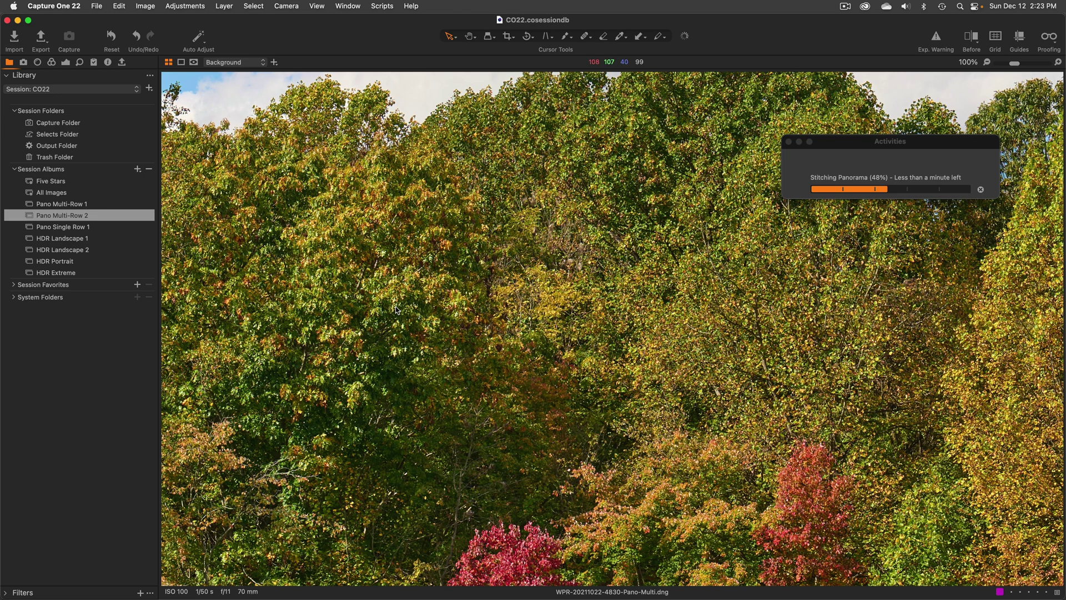
scroll(537, 314, "down", 5)
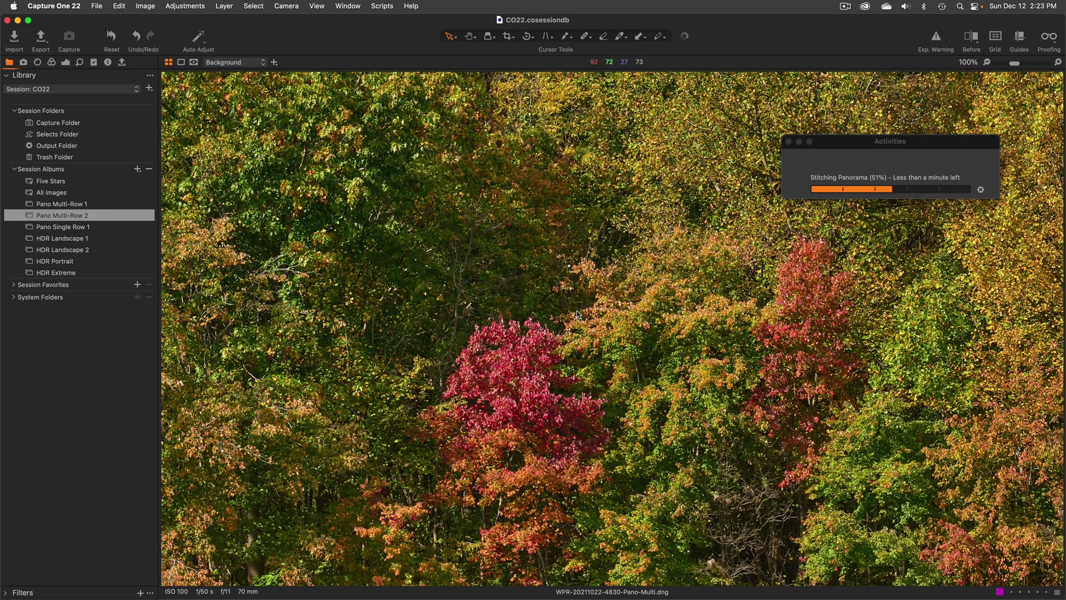
scroll(578, 314, "down", 3)
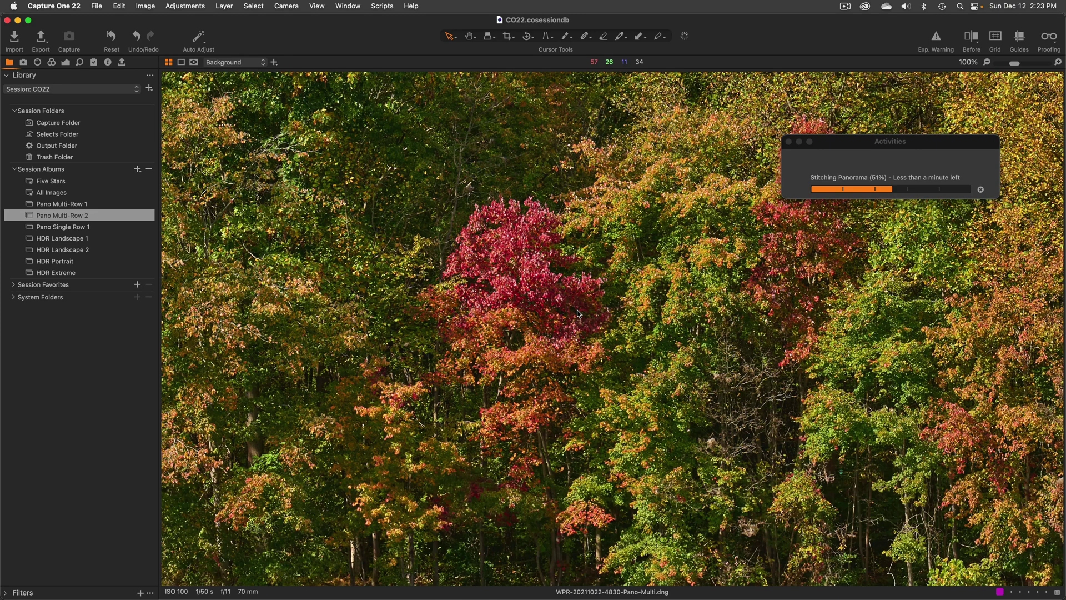
scroll(578, 314, "down", 3)
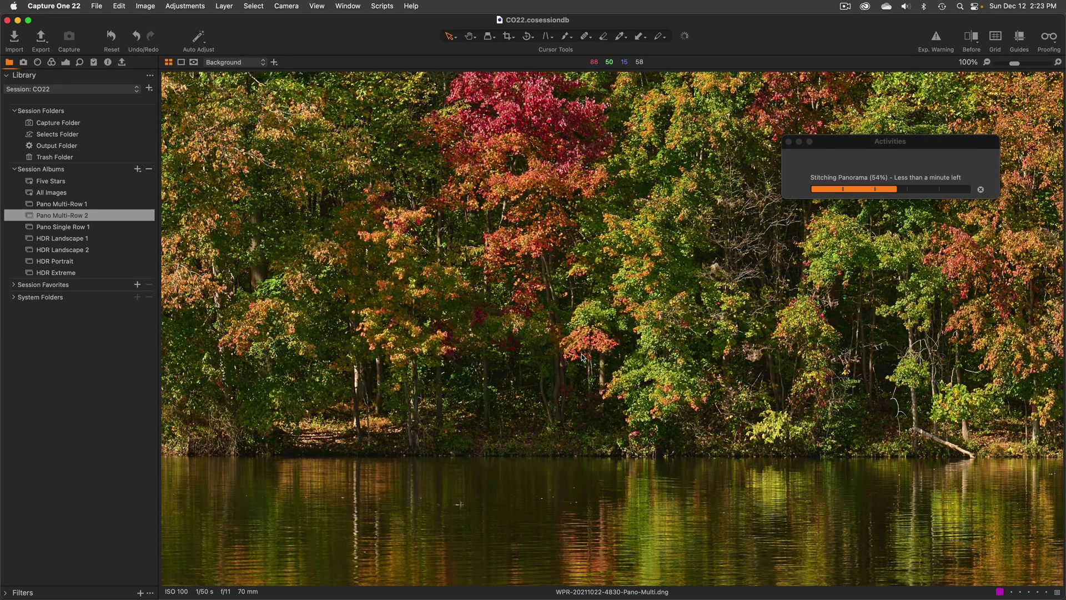
scroll(581, 357, "left", 5)
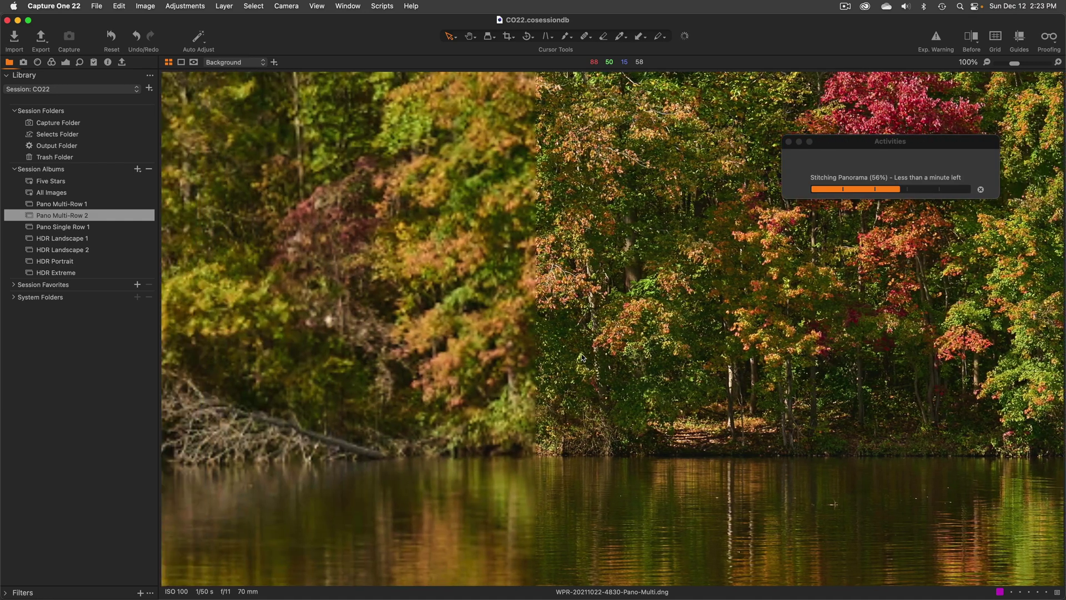
scroll(582, 357, "left", 4)
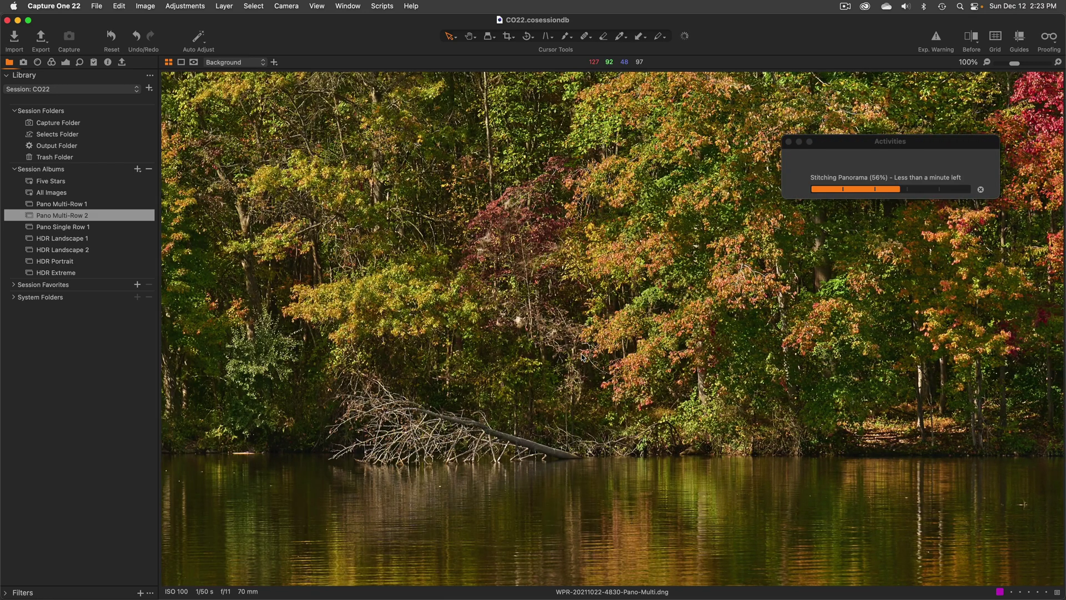
scroll(581, 357, "left", 8)
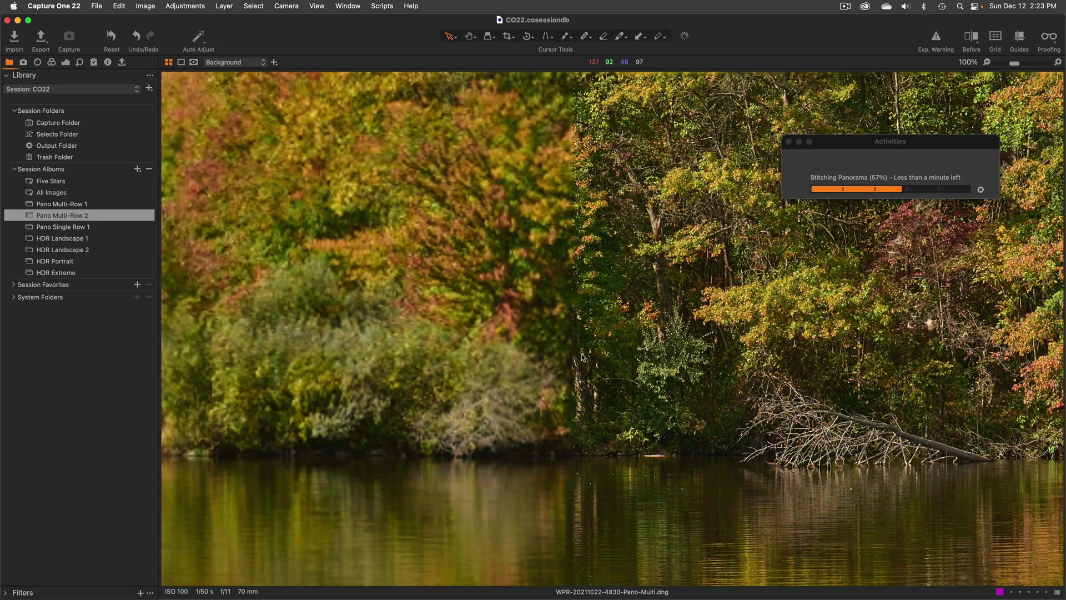
scroll(581, 356, "left", 8)
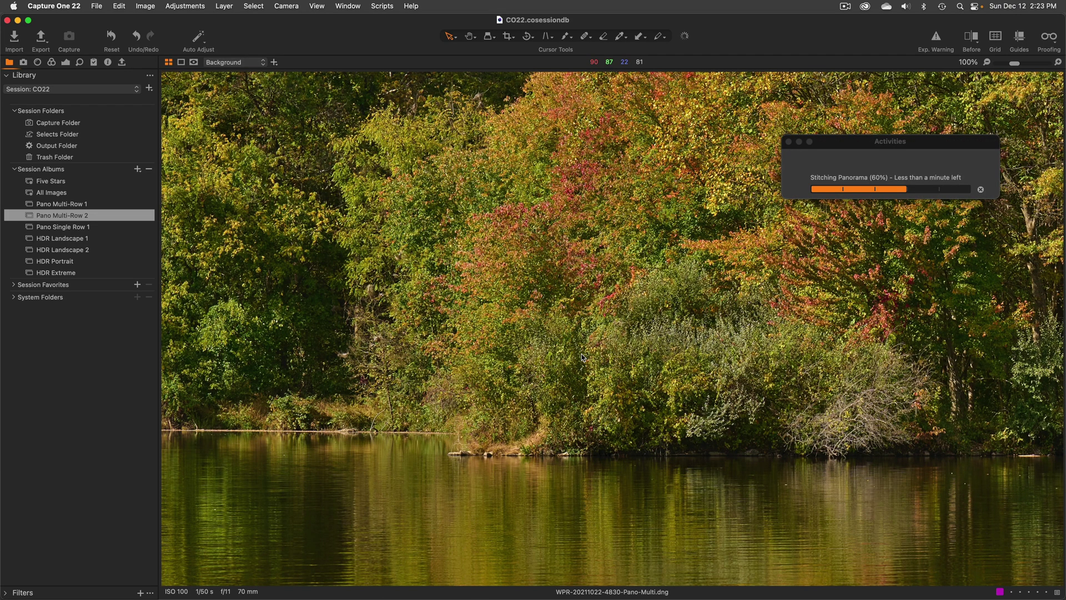
Examine the treetops and clouds of the multi-row panorama at 100% zoom.
scroll(581, 354, "up", 10)
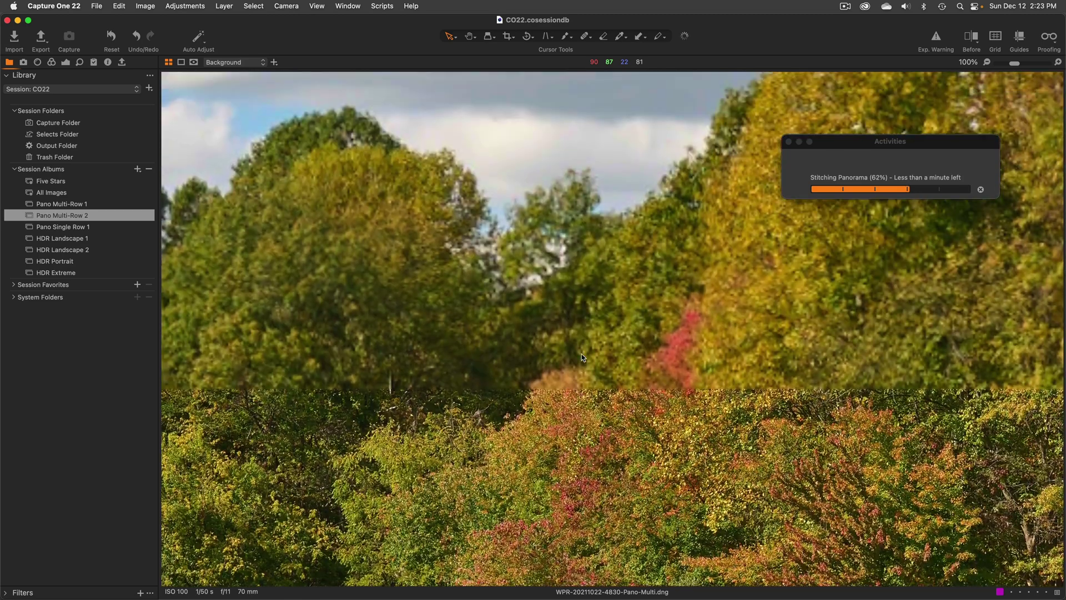
scroll(581, 354, "up", 10)
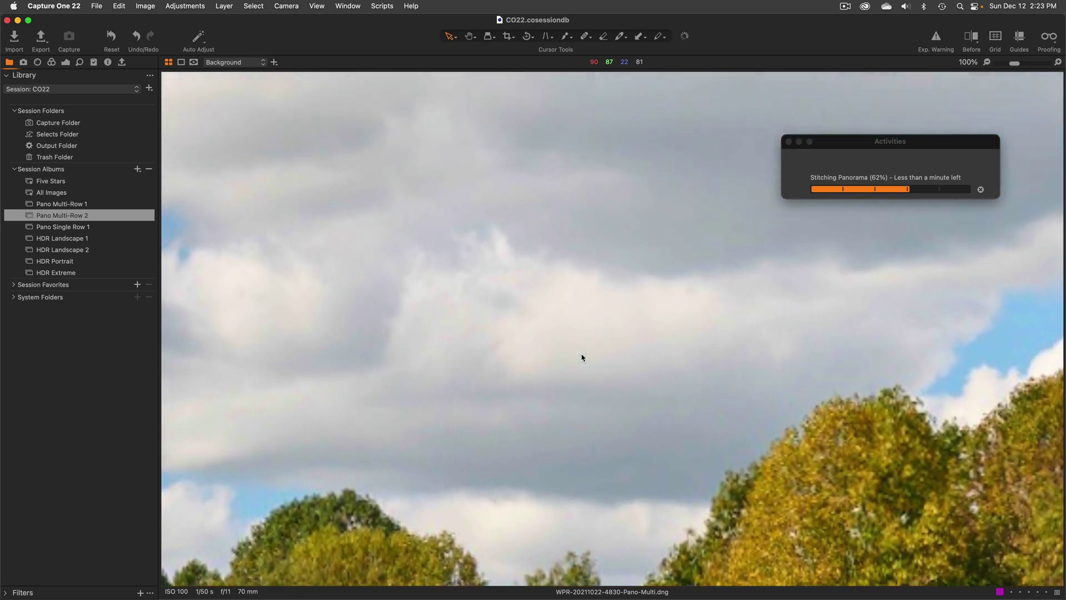
scroll(582, 357, "up", 10)
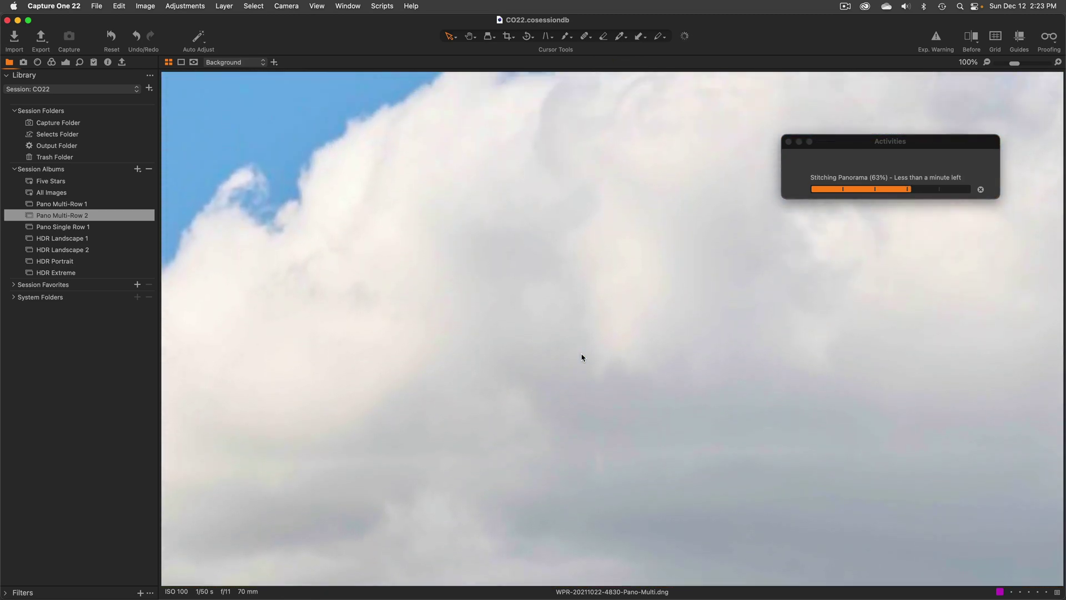
scroll(582, 357, "down", 10)
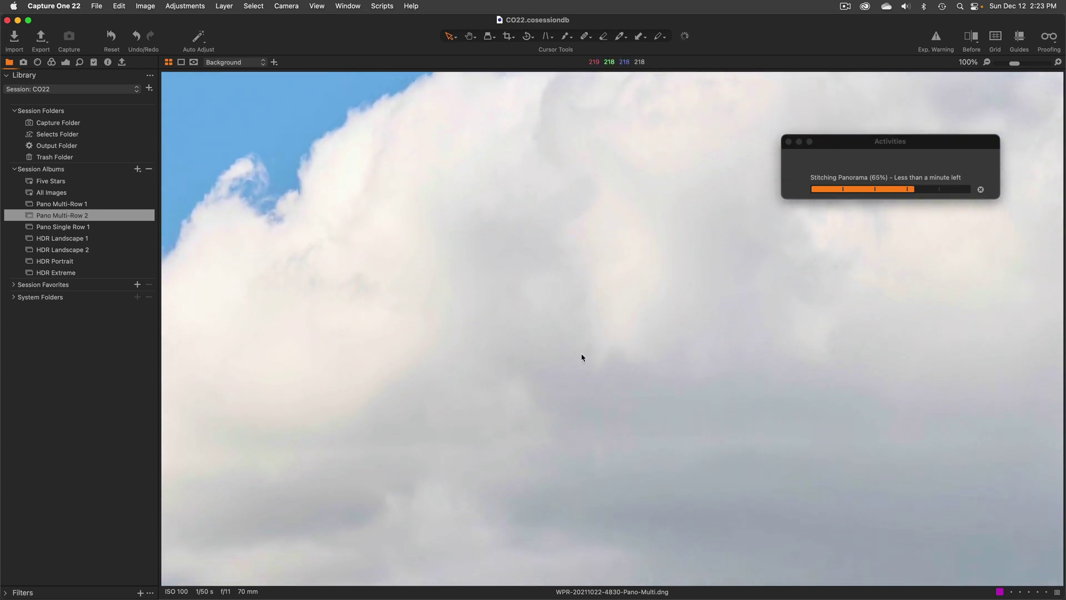
scroll(582, 357, "down", 10)
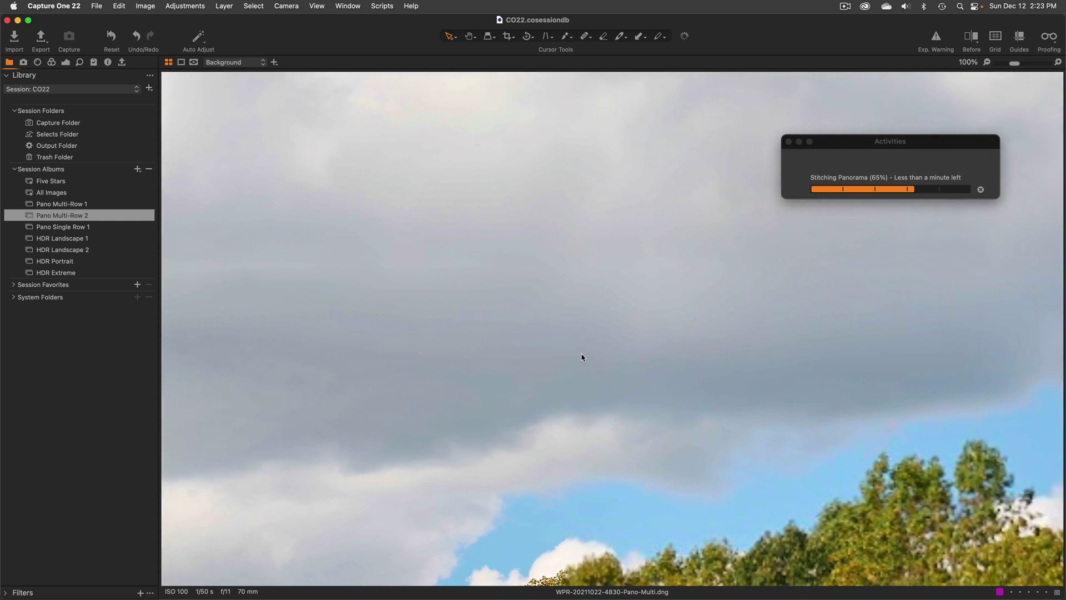
scroll(582, 357, "up", 5)
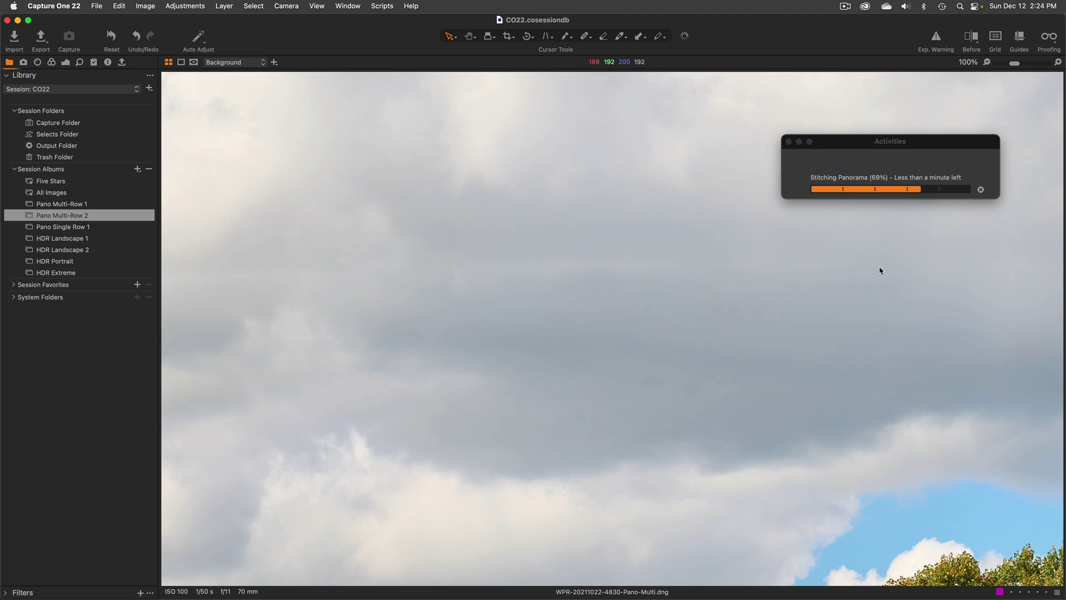
scroll(865, 290, "down", 5)
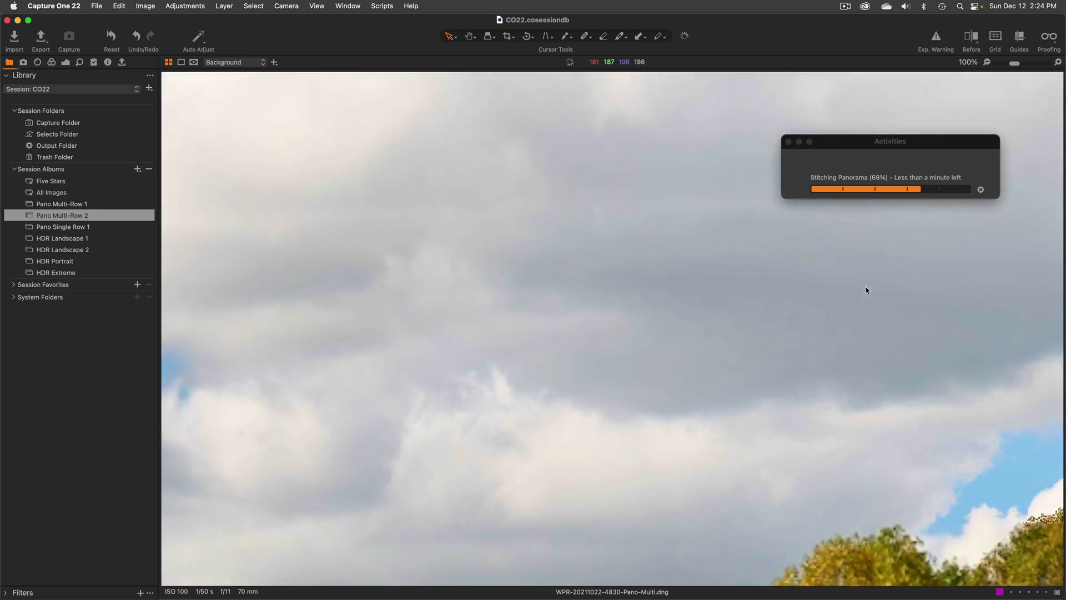
Examine the panorama at 100% zoom from the clouds down through the autumn treetops to the fallen tree on the shoreline.
scroll(866, 289, "down", 5)
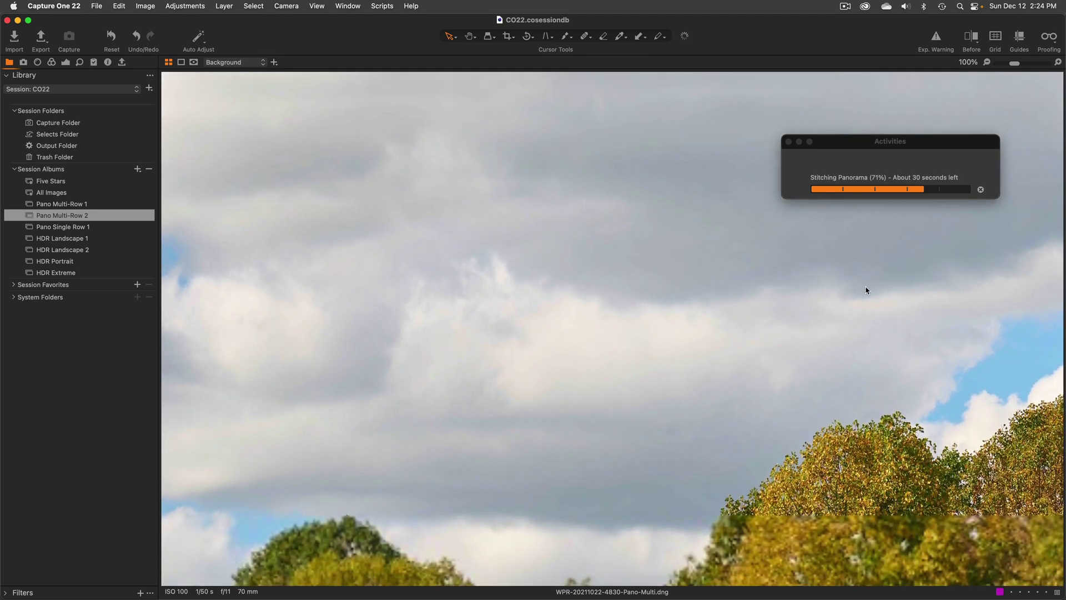
scroll(865, 289, "down", 9)
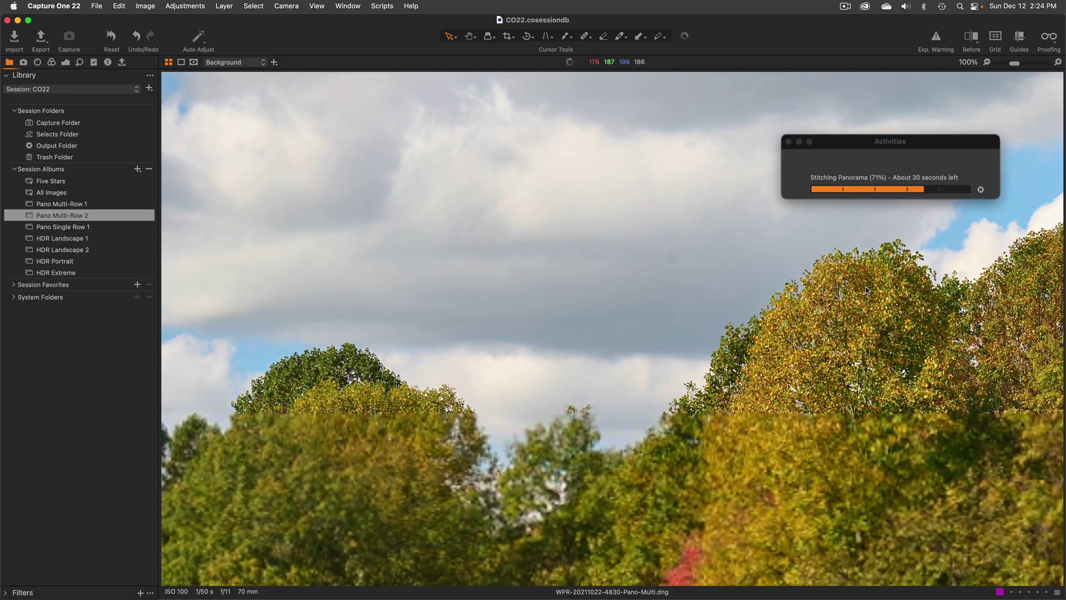
scroll(865, 289, "down", 2)
scroll(865, 290, "down", 12)
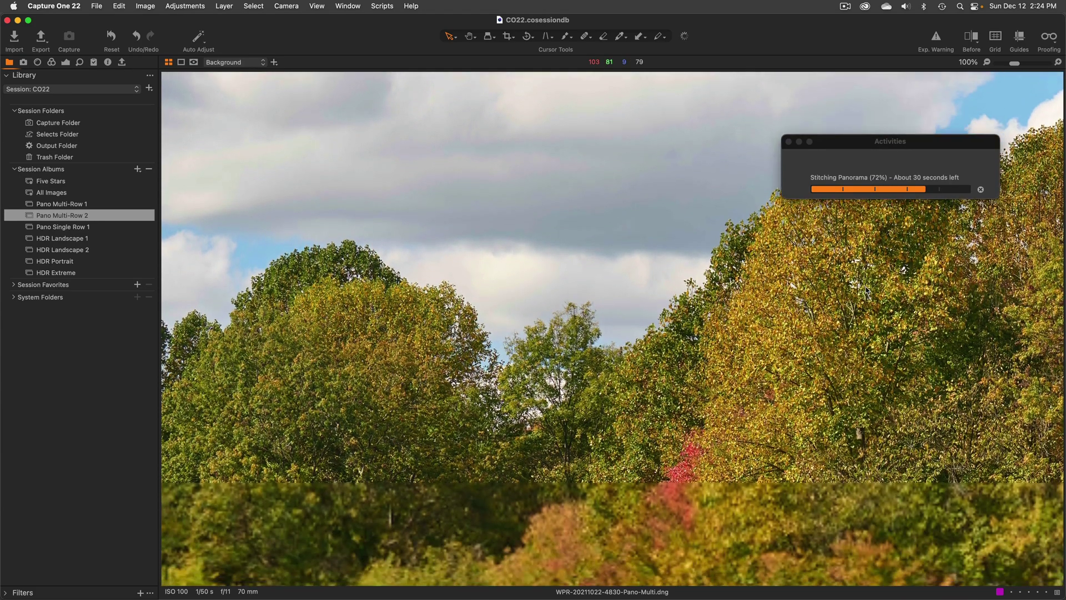
scroll(629, 352, "down", 12)
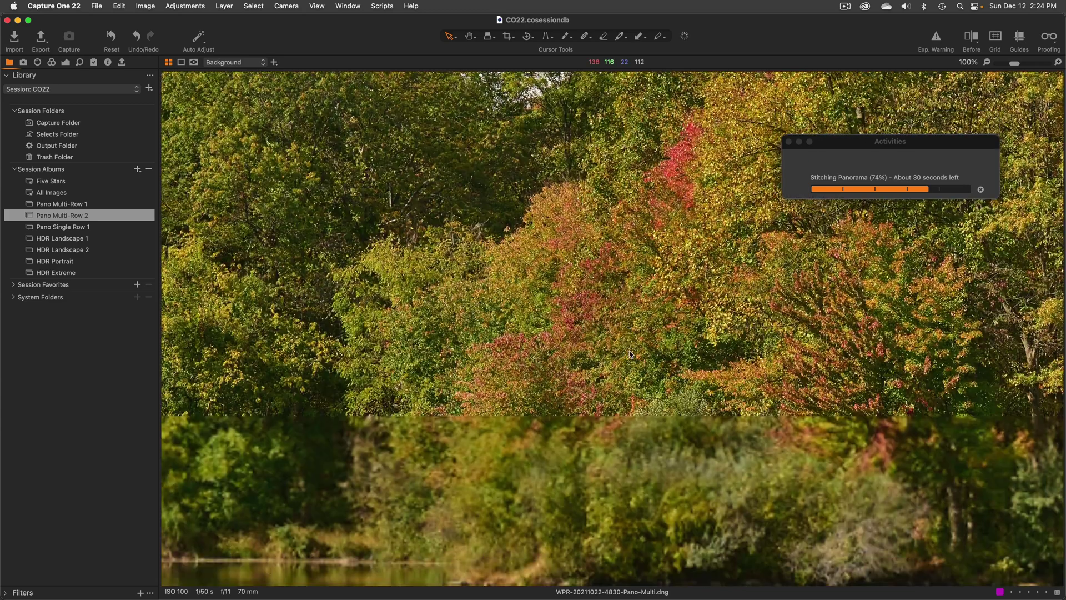
scroll(629, 353, "right", 10)
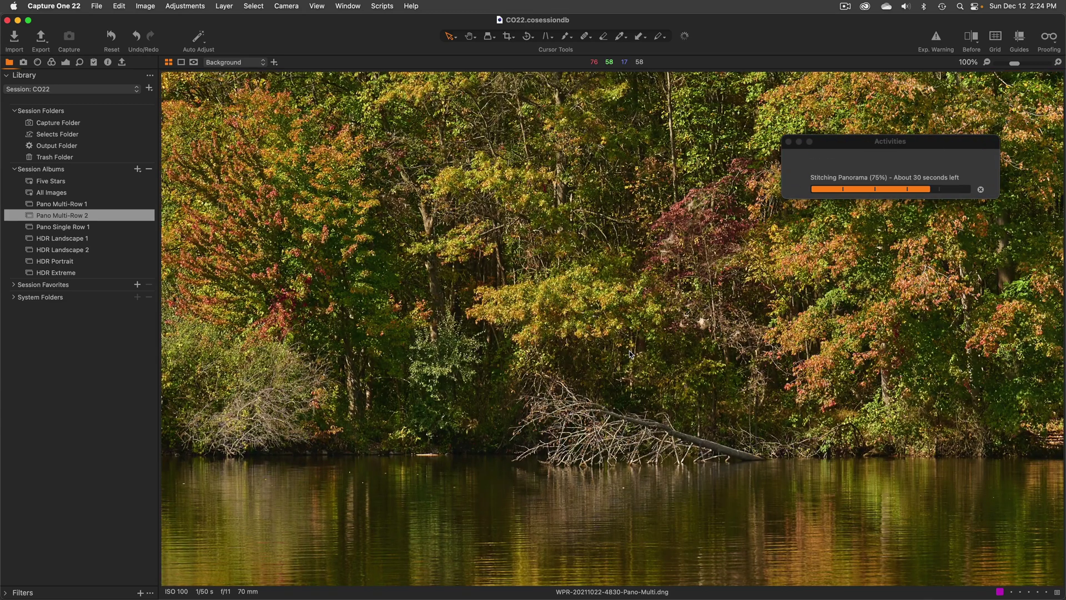
scroll(629, 353, "right", 3)
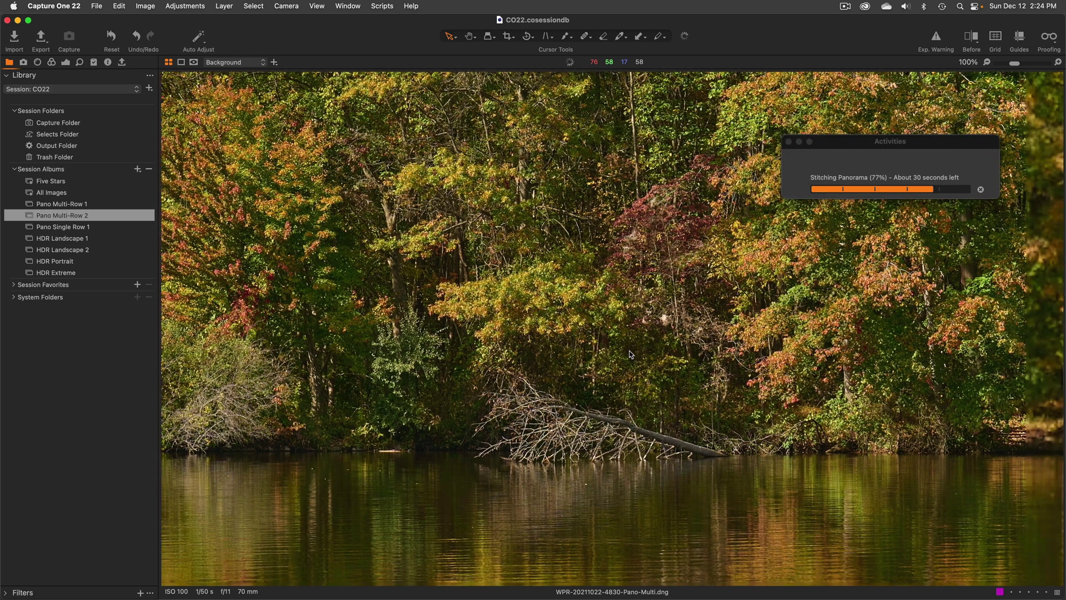
scroll(629, 351, "right", 15)
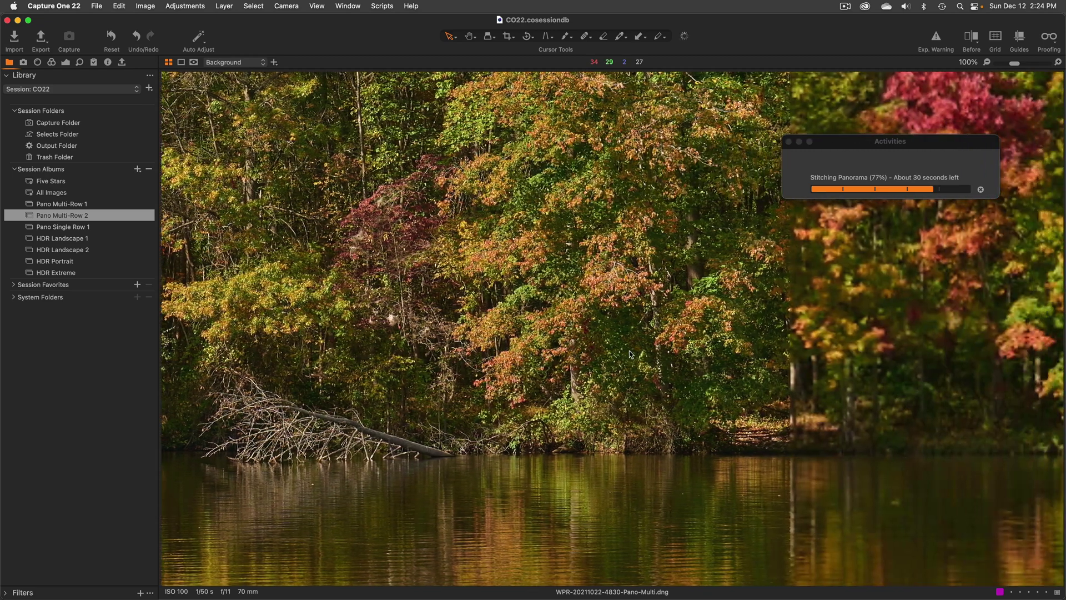
scroll(629, 353, "right", 5)
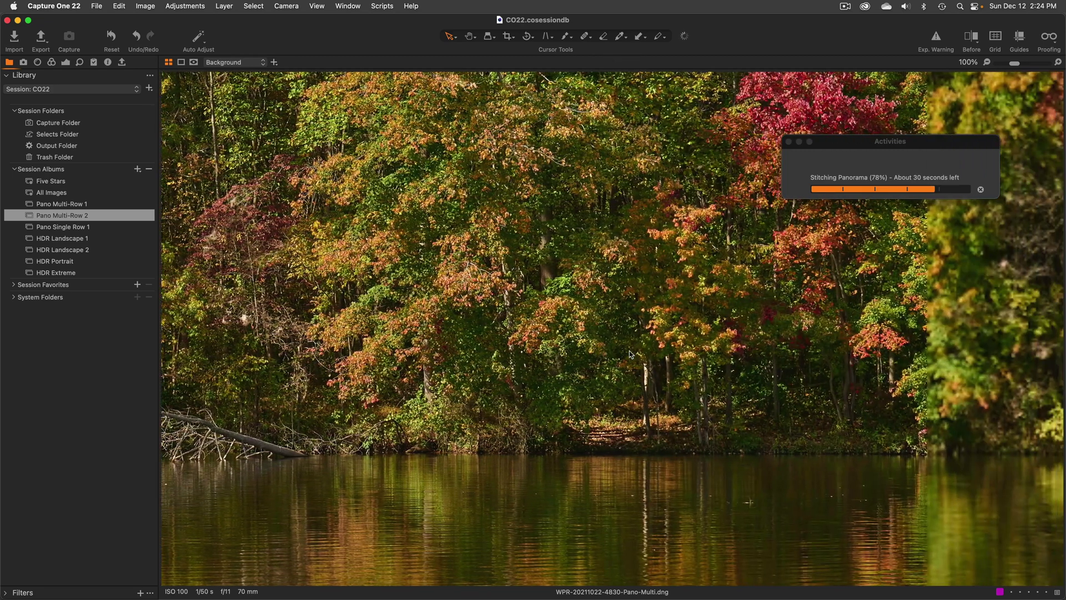
Examine the water reflections and the far shoreline at 100% zoom as far as the bright red tree.
scroll(630, 353, "down", 3)
scroll(629, 353, "down", 2)
scroll(629, 353, "right", 5)
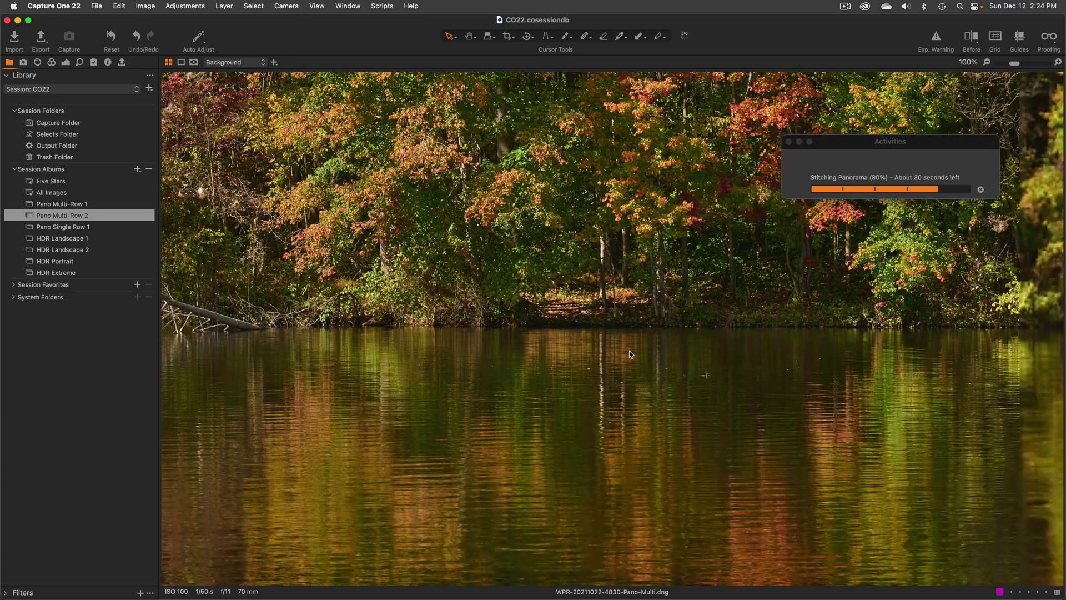
scroll(629, 351, "right", 1)
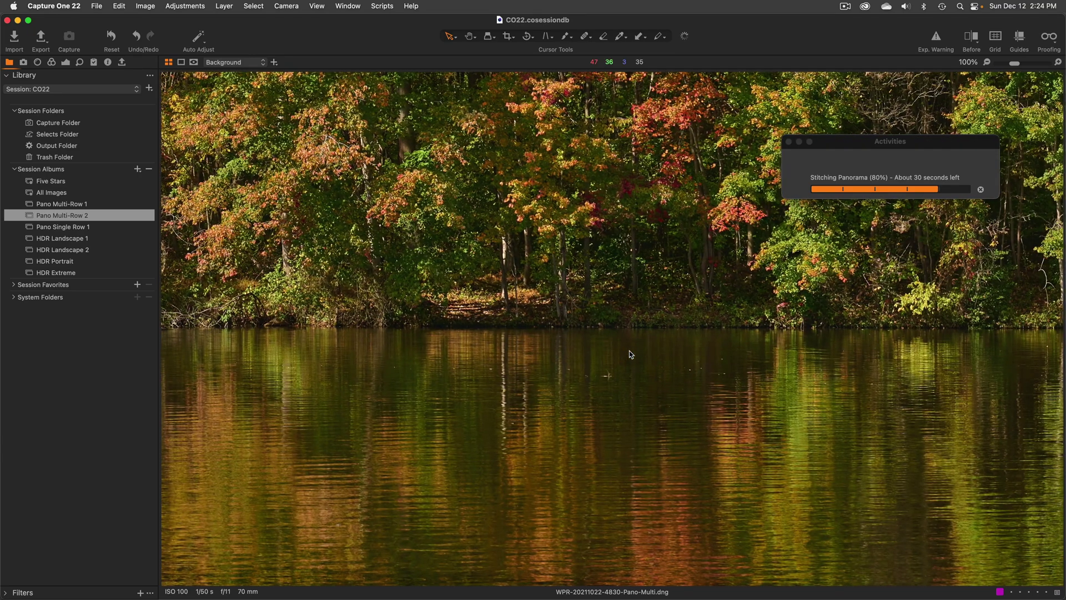
scroll(629, 351, "right", 8)
scroll(629, 353, "right", 11)
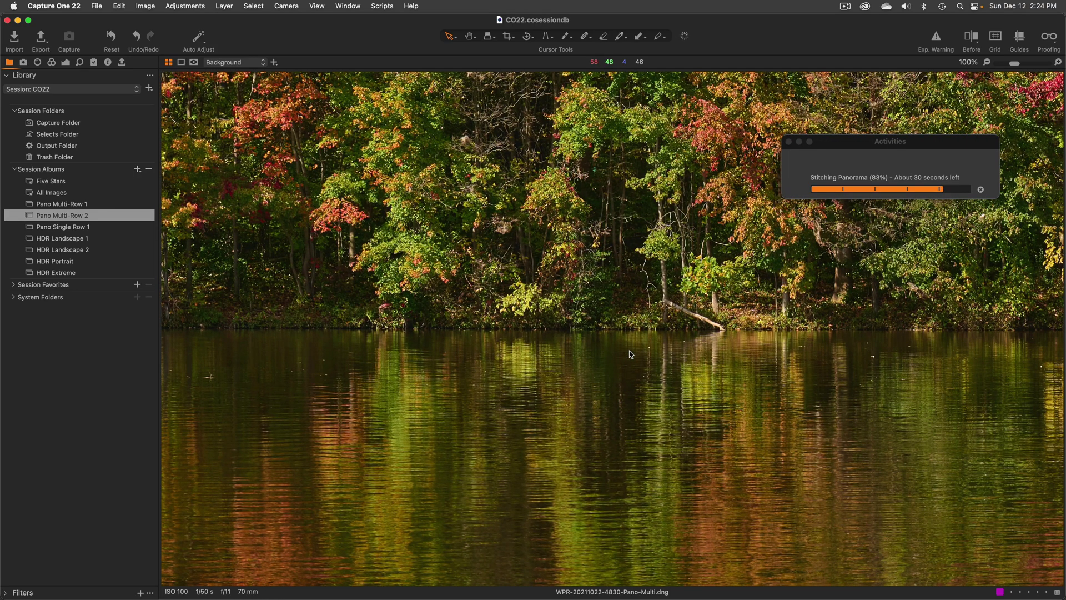
scroll(629, 353, "right", 13)
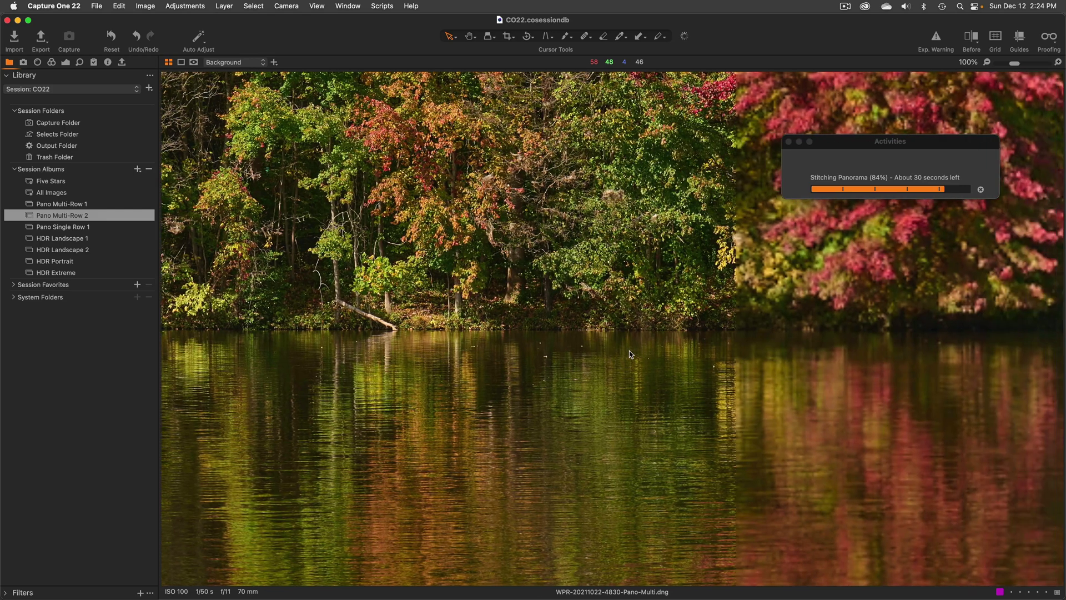
scroll(629, 353, "right", 17)
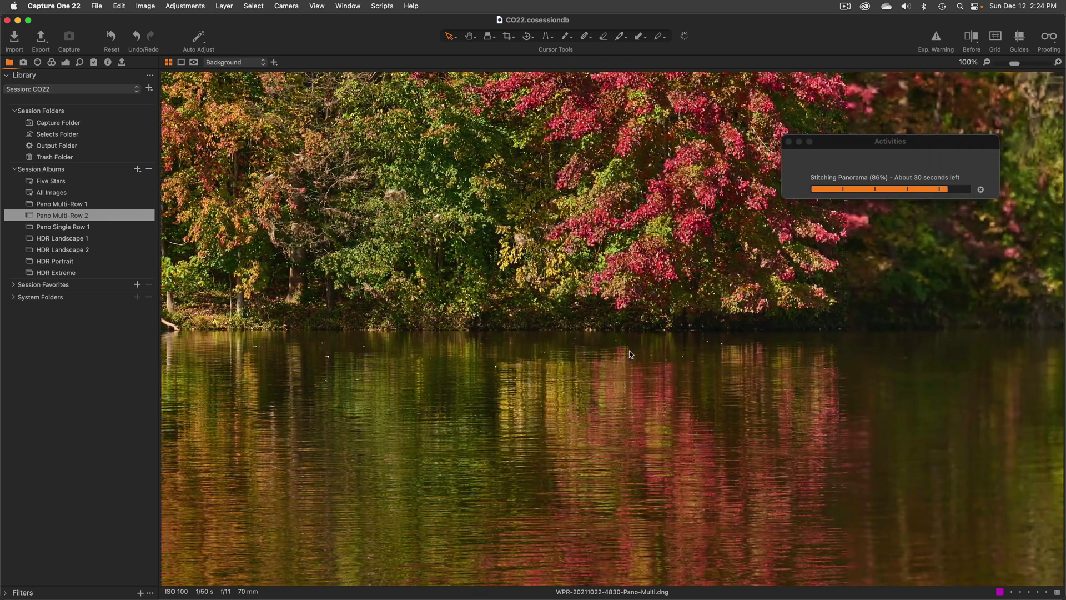
scroll(629, 353, "right", 1)
scroll(629, 353, "right", 10)
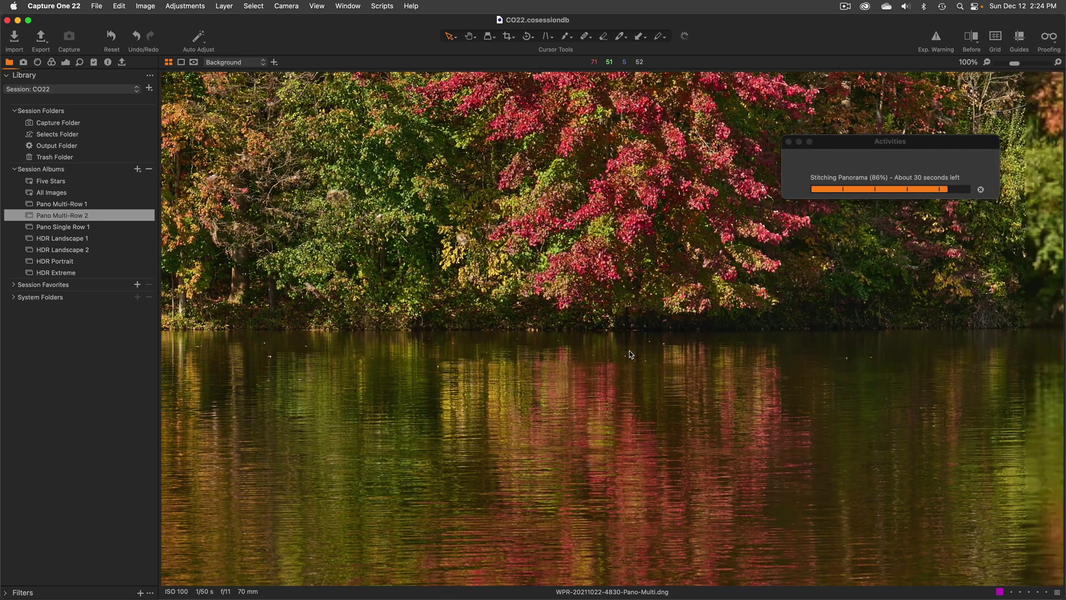
scroll(630, 354, "right", 3)
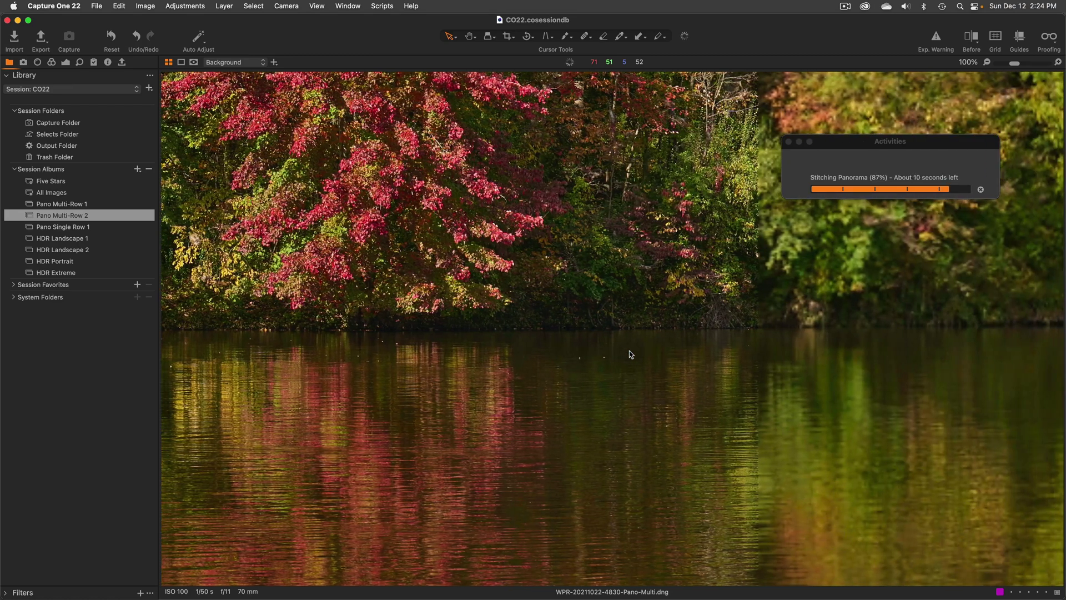
Examine the shoreline foliage and reflections beyond the red tree, as far as the start of the fishing rod.
scroll(629, 351, "right", 10)
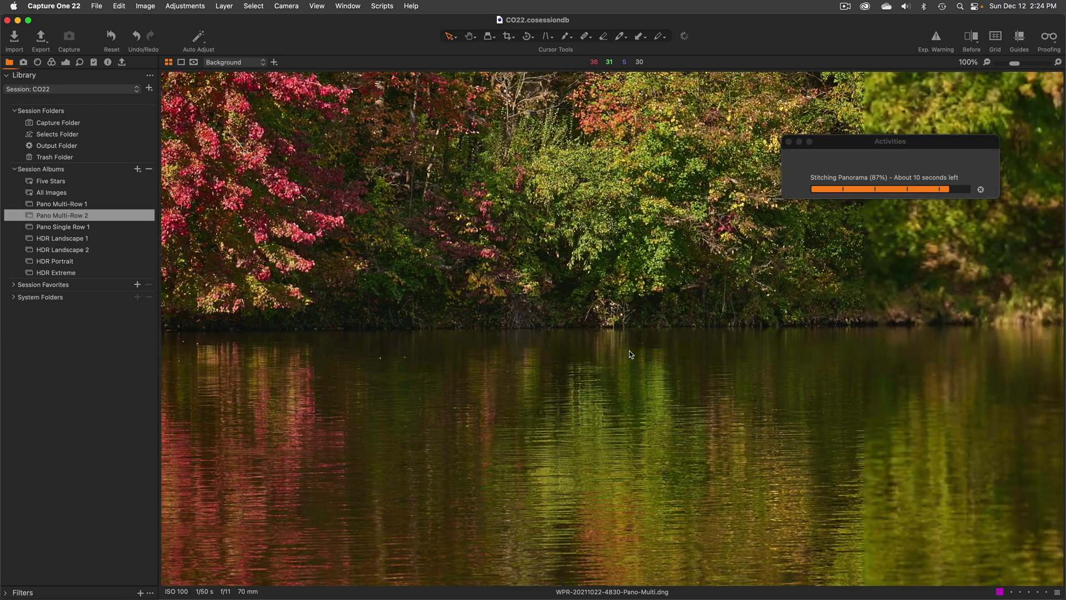
scroll(630, 354, "right", 2)
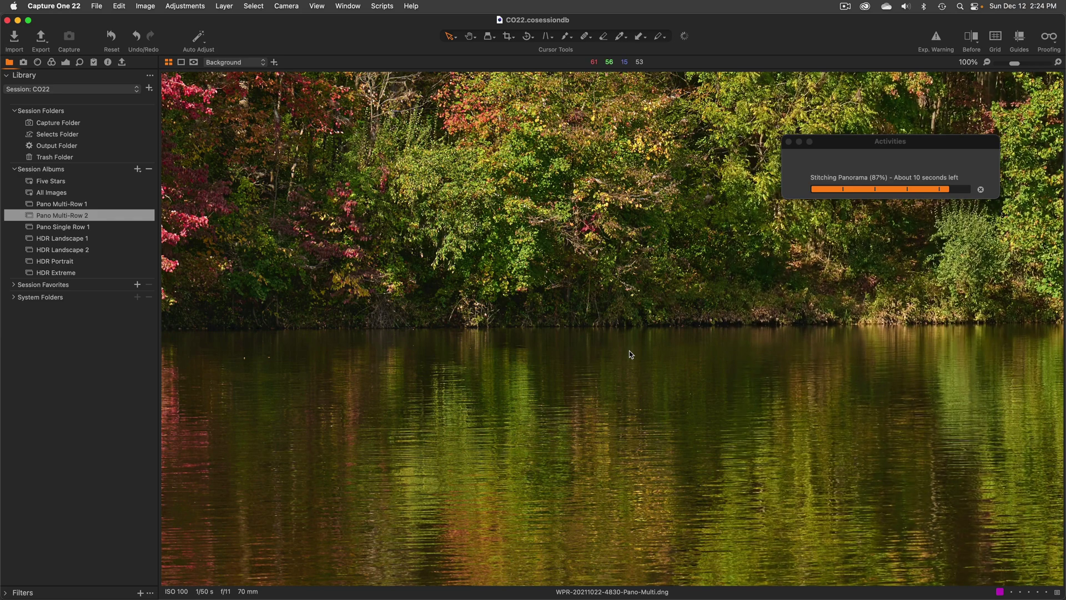
scroll(630, 354, "right", 10)
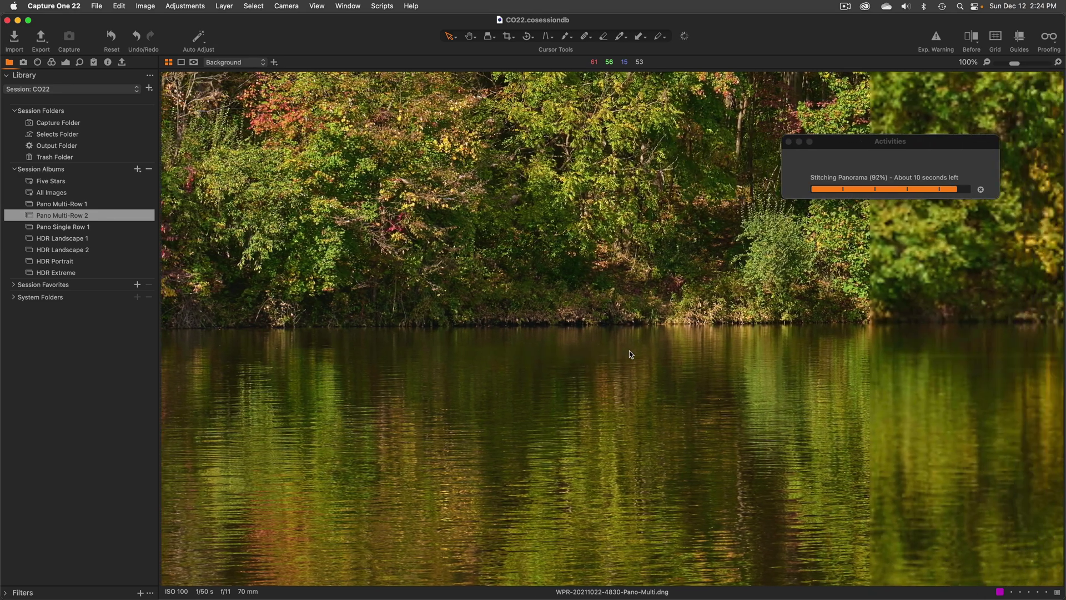
scroll(630, 354, "right", 10)
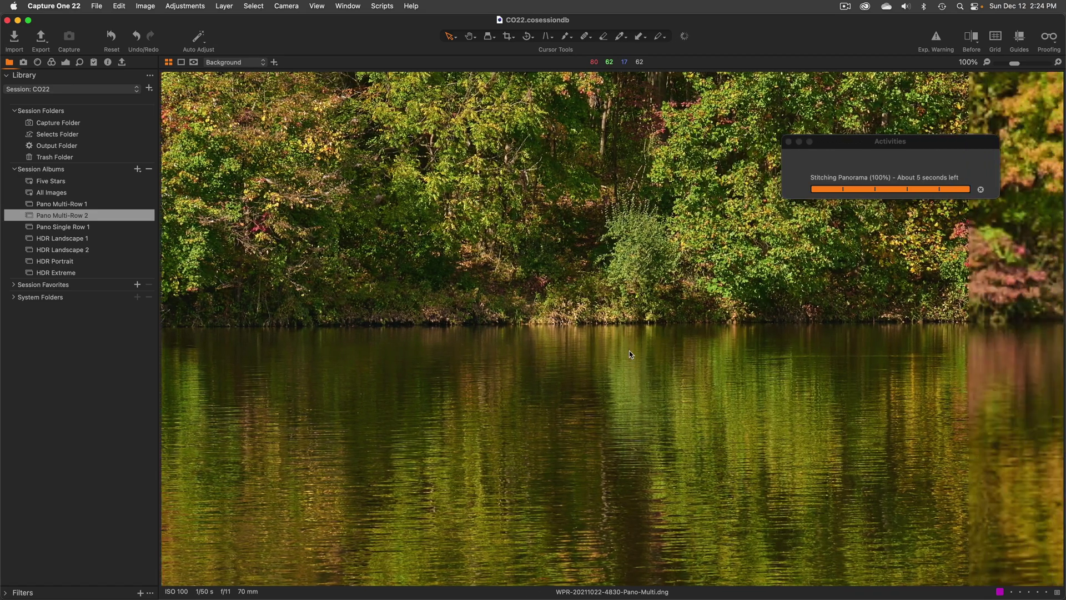
scroll(630, 354, "right", 16)
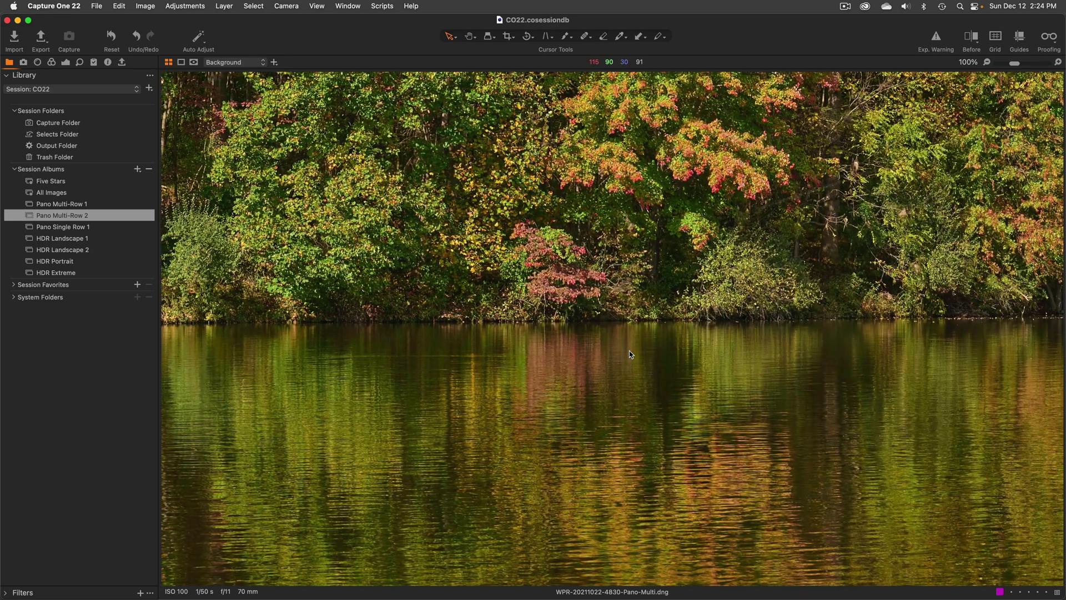
scroll(629, 354, "right", 12)
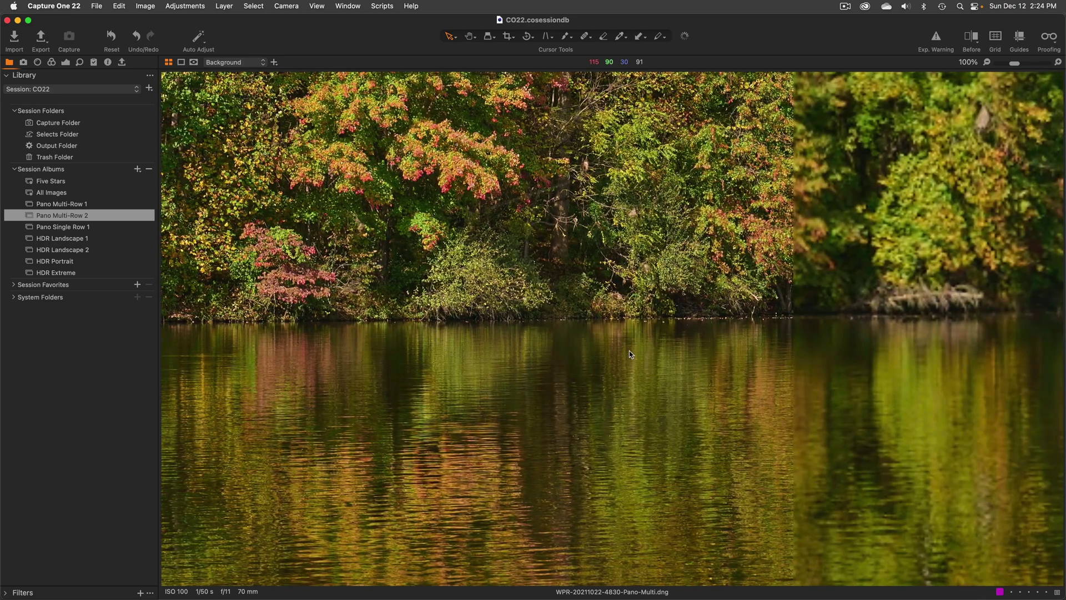
scroll(628, 353, "right", 11)
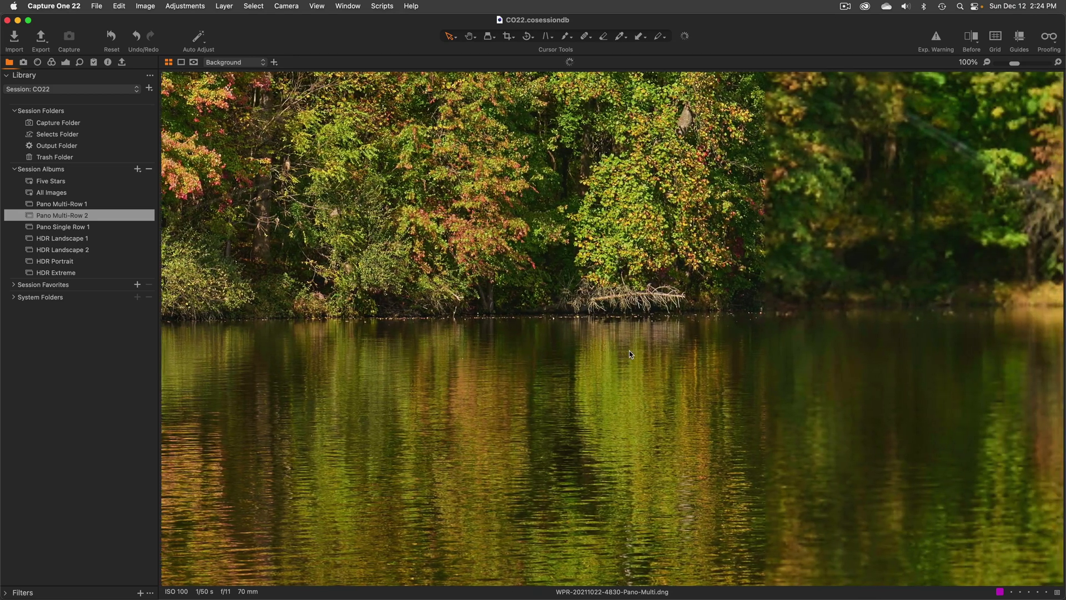
scroll(629, 354, "right", 13)
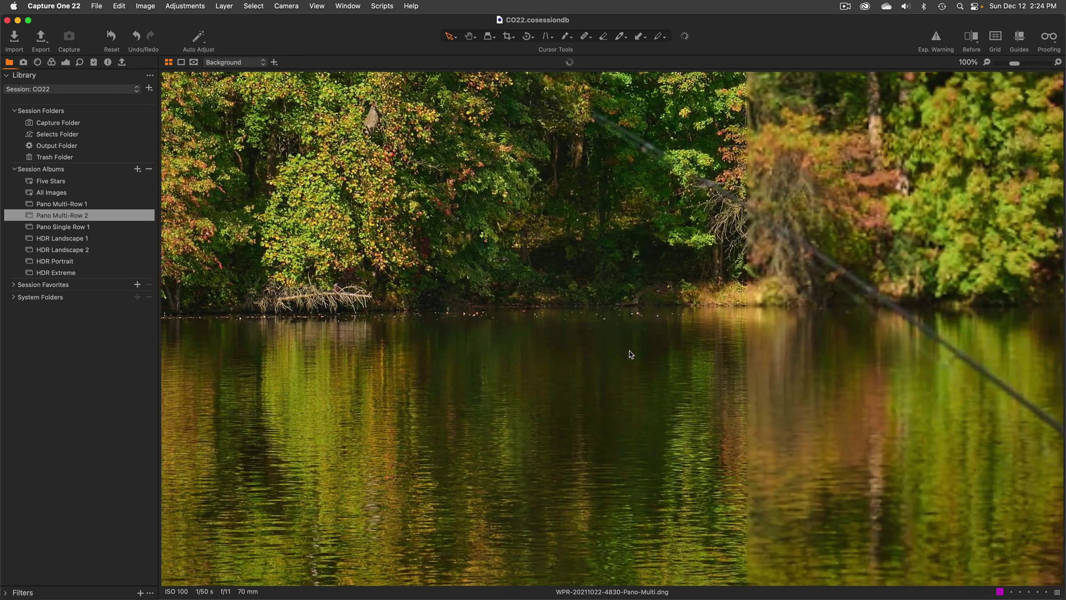
Follow the fishing rod at 100% zoom to the man in the red cap and examine him and the surrounding trees.
scroll(629, 350, "right", 5)
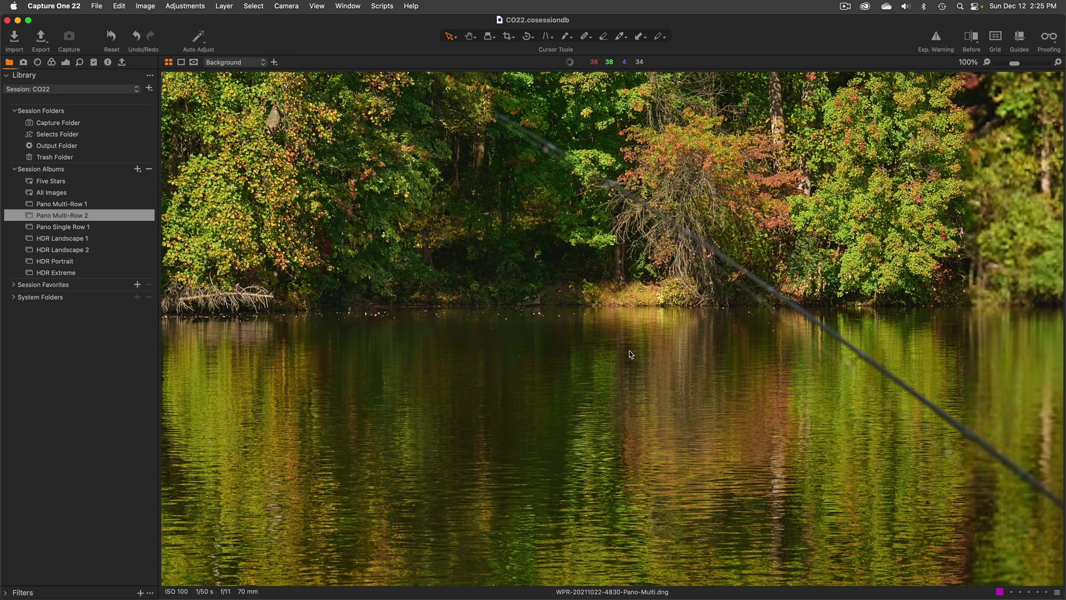
scroll(629, 354, "up", 2)
scroll(629, 353, "right", 10)
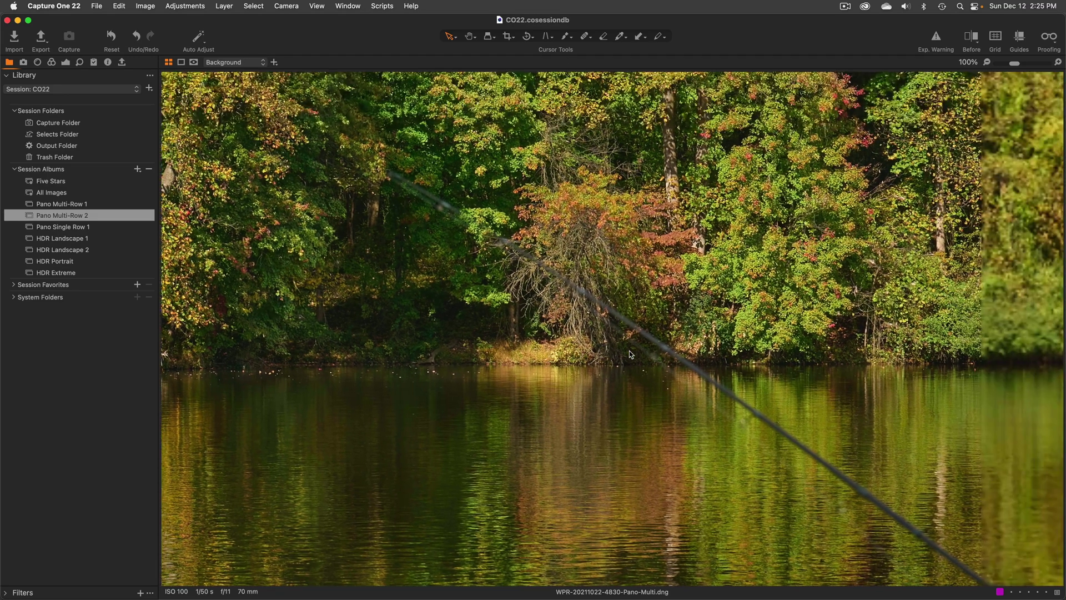
scroll(629, 354, "right", 9)
scroll(629, 354, "down", 3)
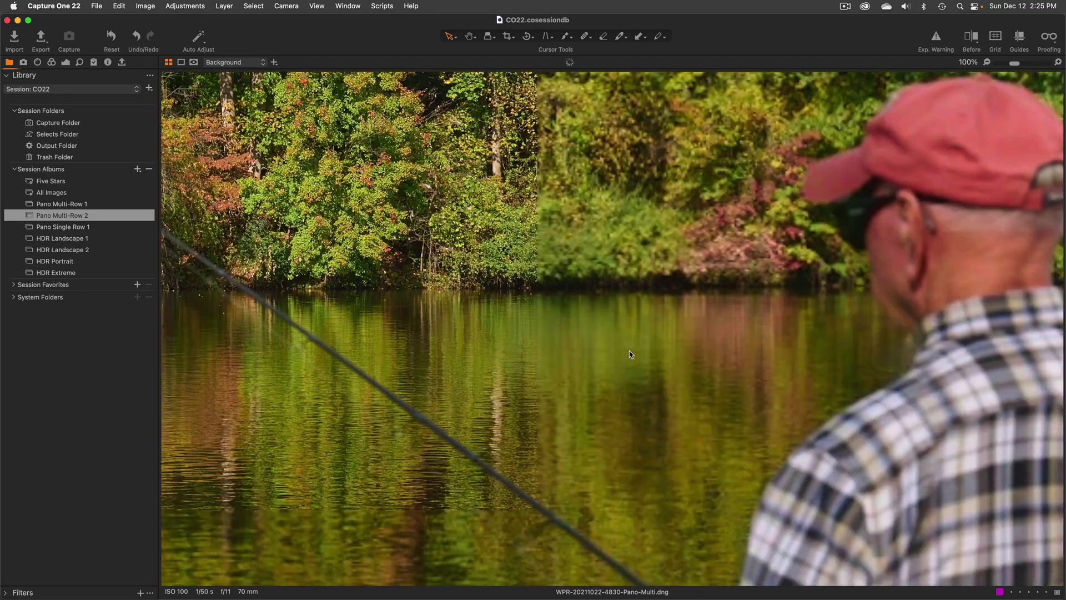
scroll(628, 351, "right", 1)
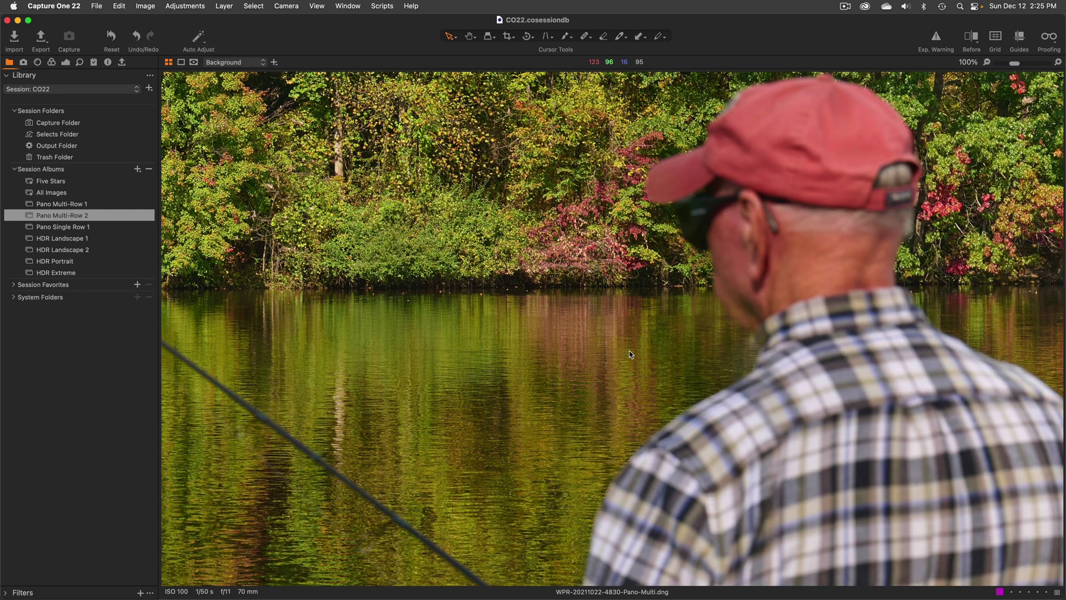
scroll(628, 351, "up", 5)
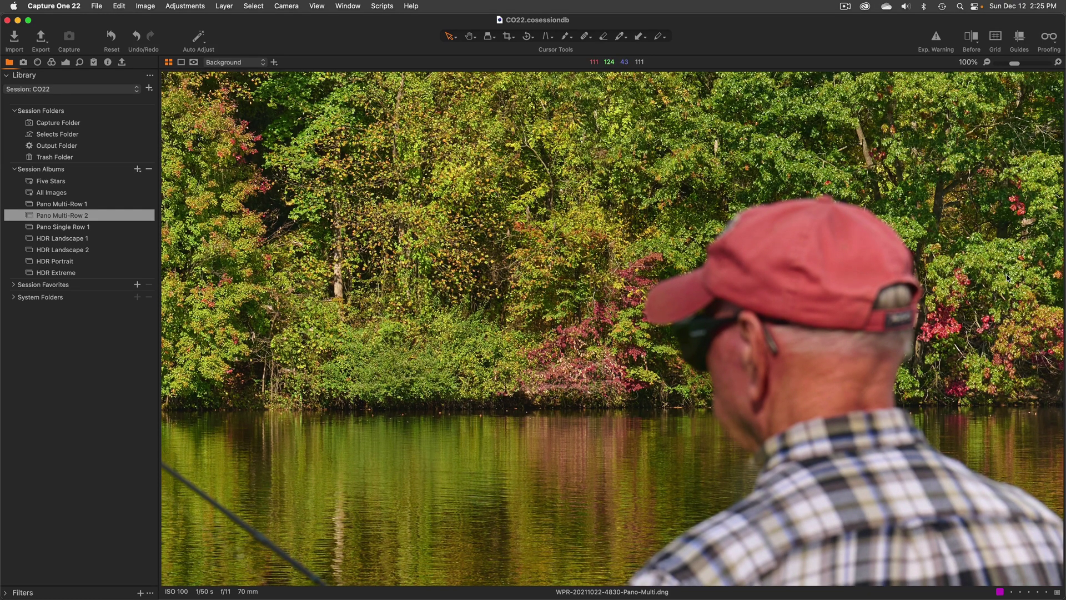
scroll(1007, 278, "right", 15)
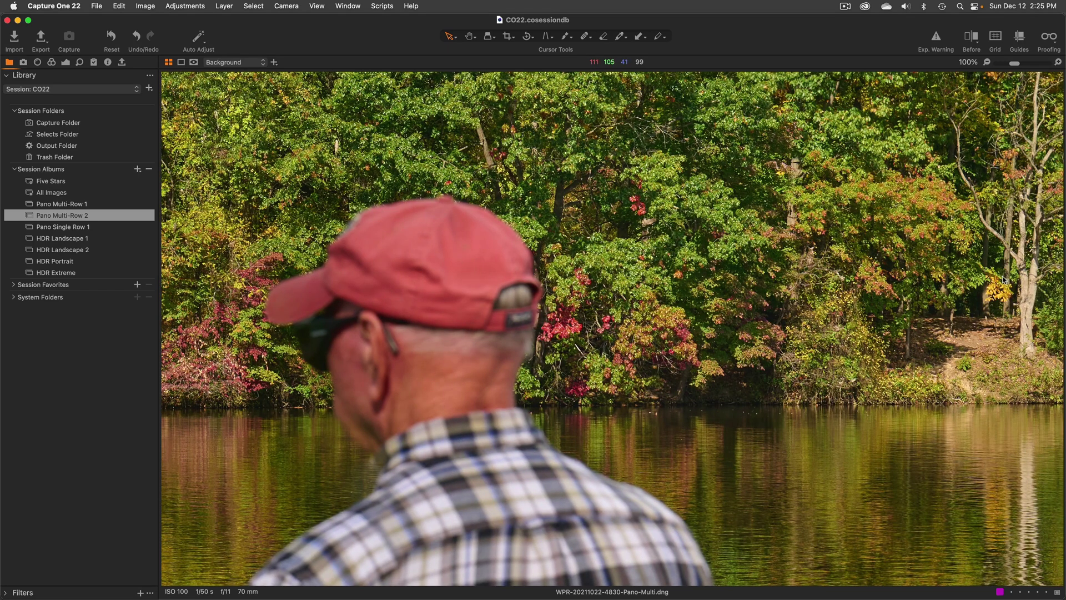
Examine the man's plaid shirt and trace the fishing rod back to its tip against the trees.
scroll(1004, 279, "down", 5)
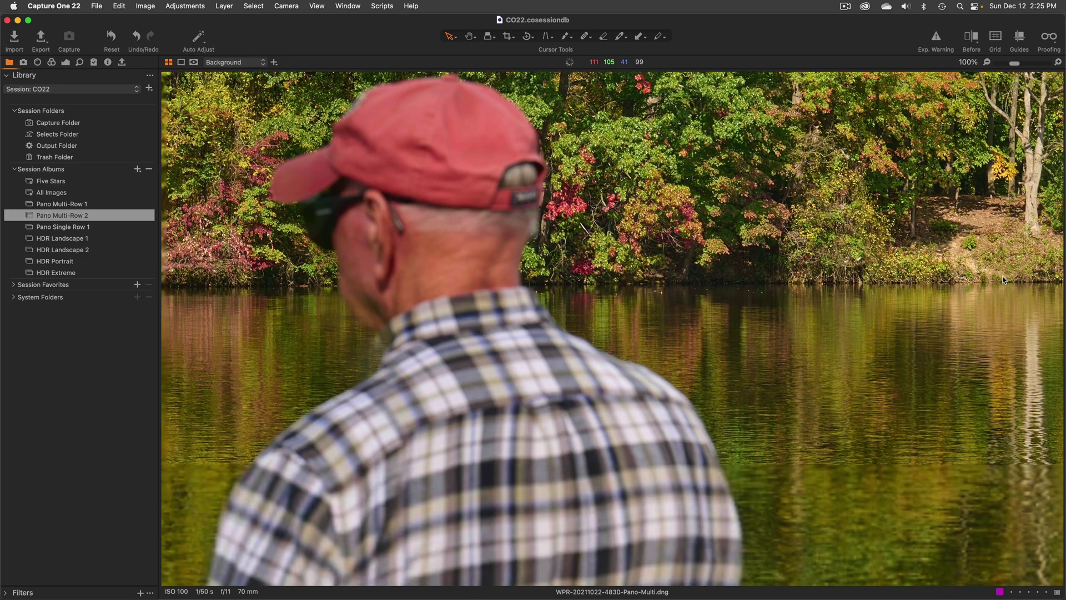
scroll(1002, 278, "left", 8)
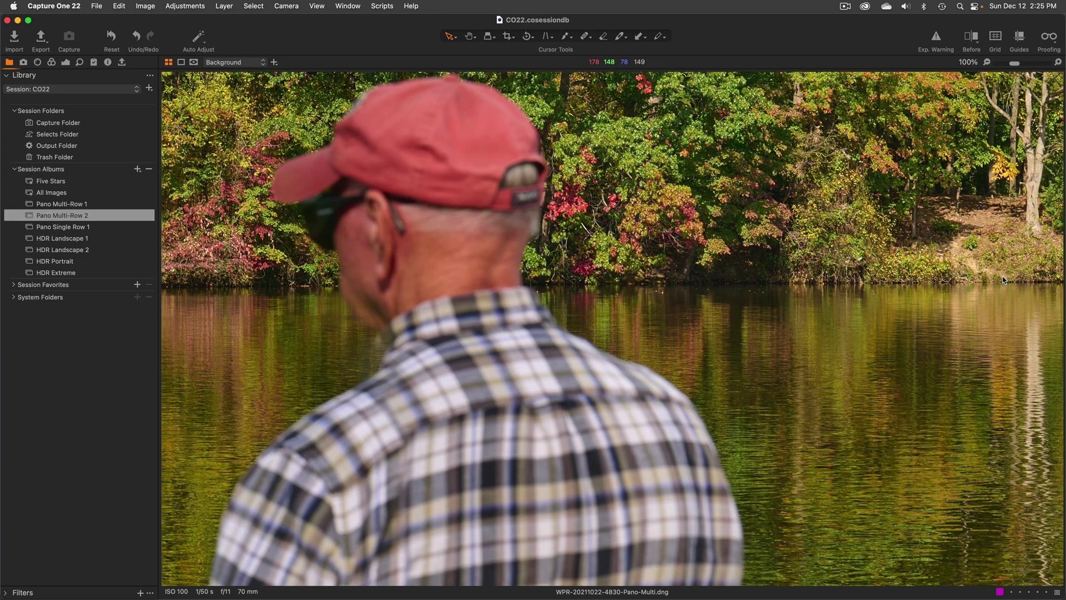
scroll(1001, 276, "left", 10)
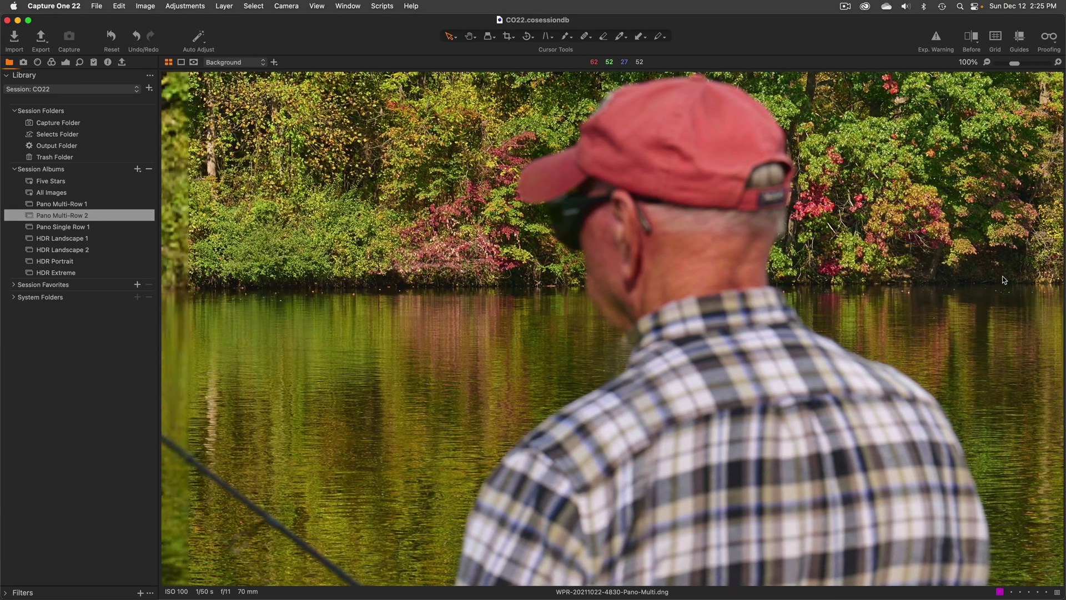
scroll(1001, 275, "left", 10)
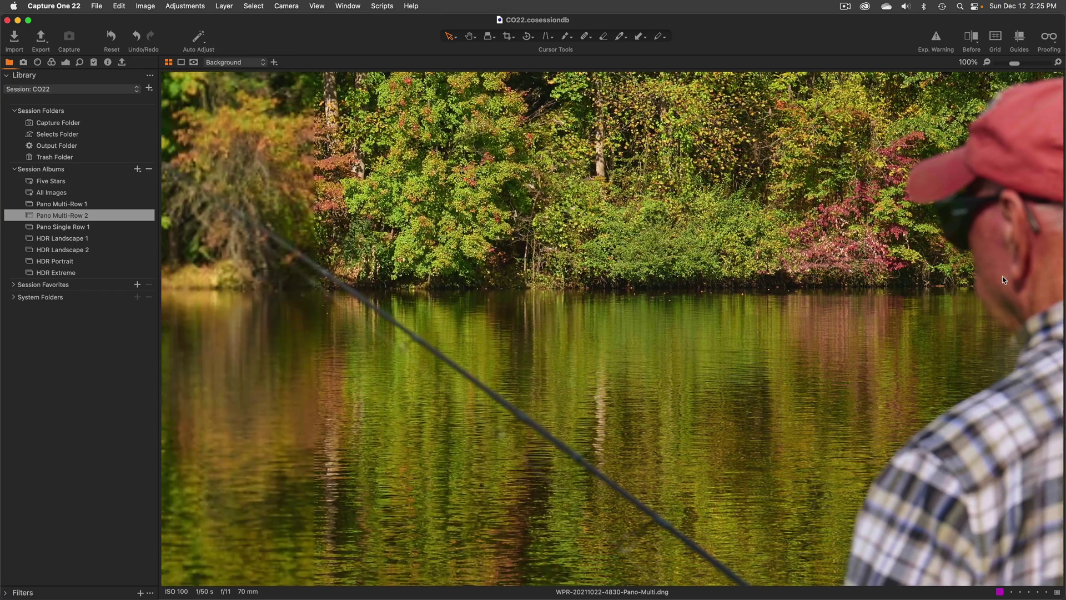
scroll(1002, 275, "left", 6)
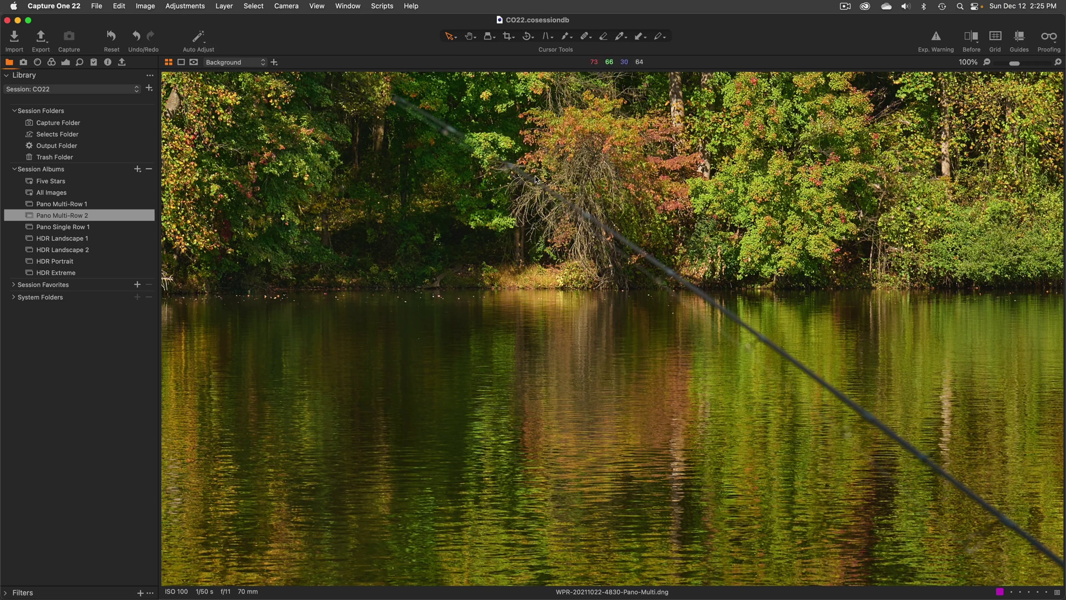
scroll(536, 178, "up", 5)
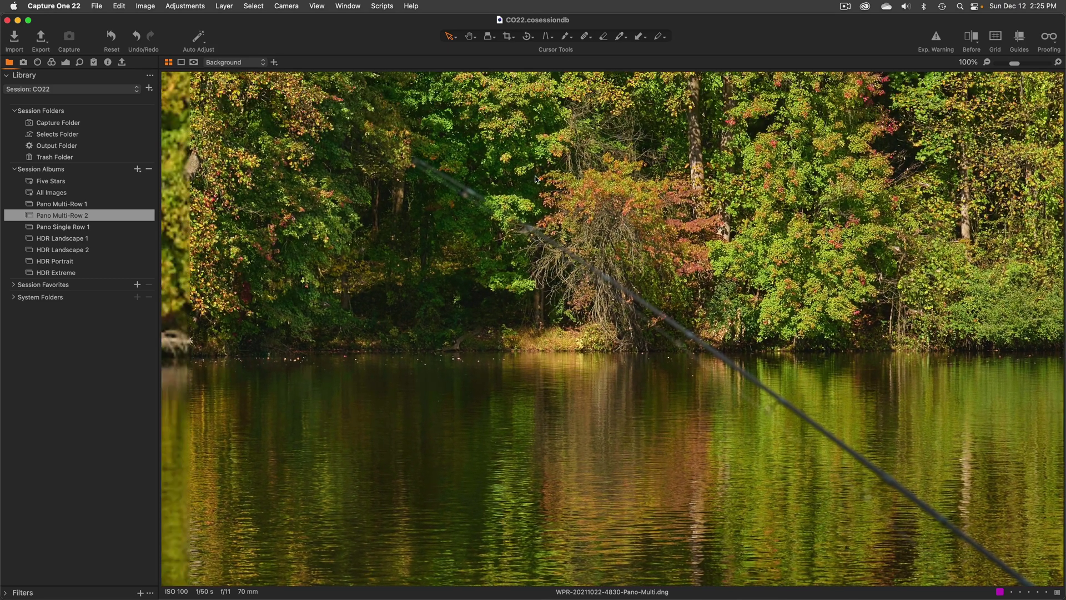
Examine the fishing rod against the far shore at 100% and 50% zoom, and return to the whole panorama.
scroll(536, 178, "left", 2)
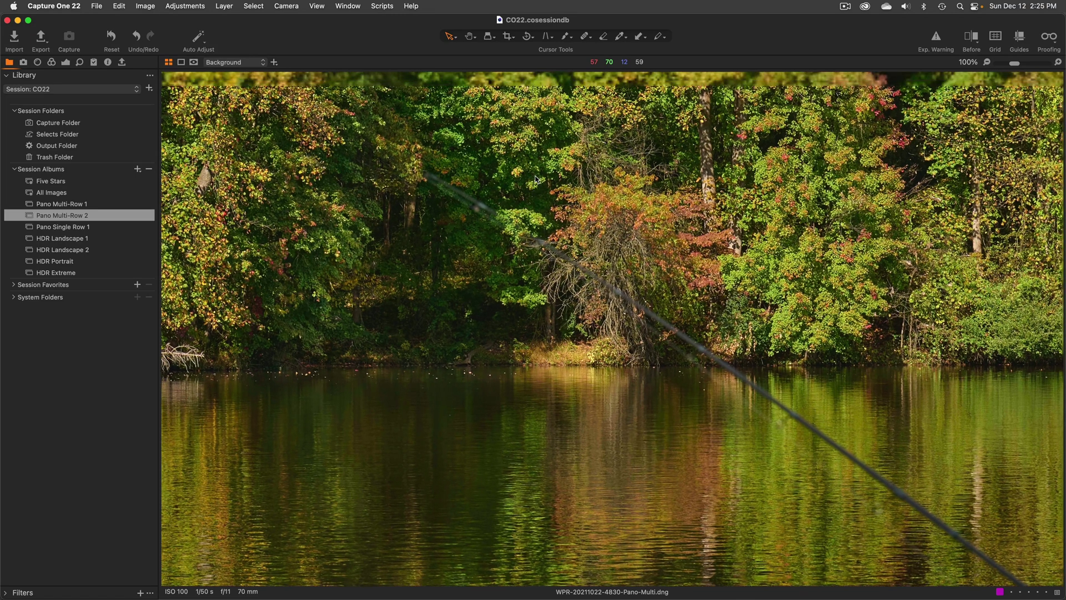
scroll(535, 179, "down", 5)
scroll(536, 178, "right", 5)
scroll(536, 179, "left", 10)
scroll(536, 179, "up", 2)
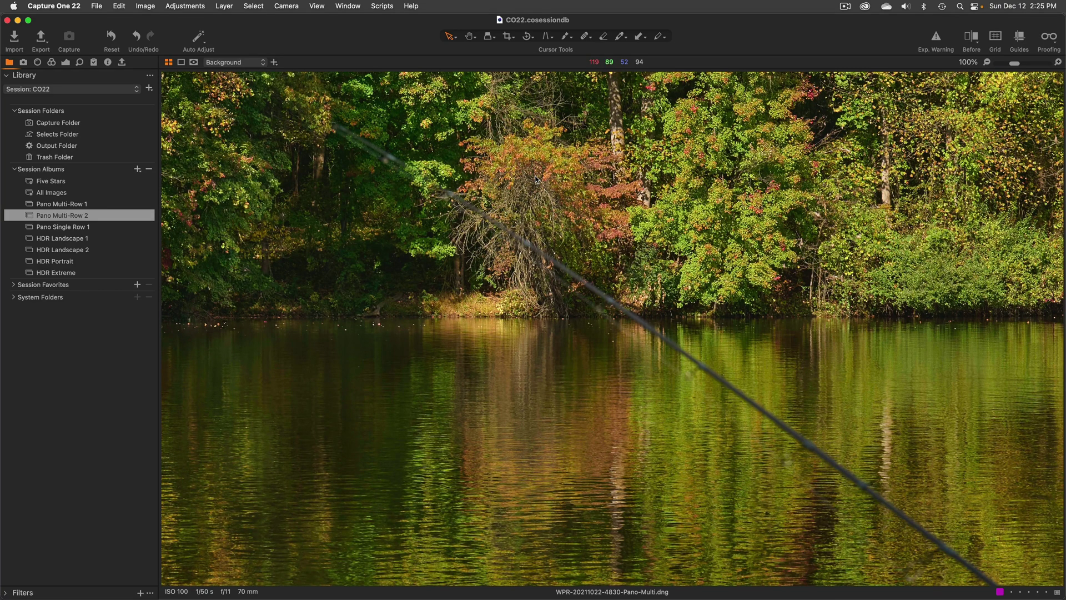
key("super+minus")
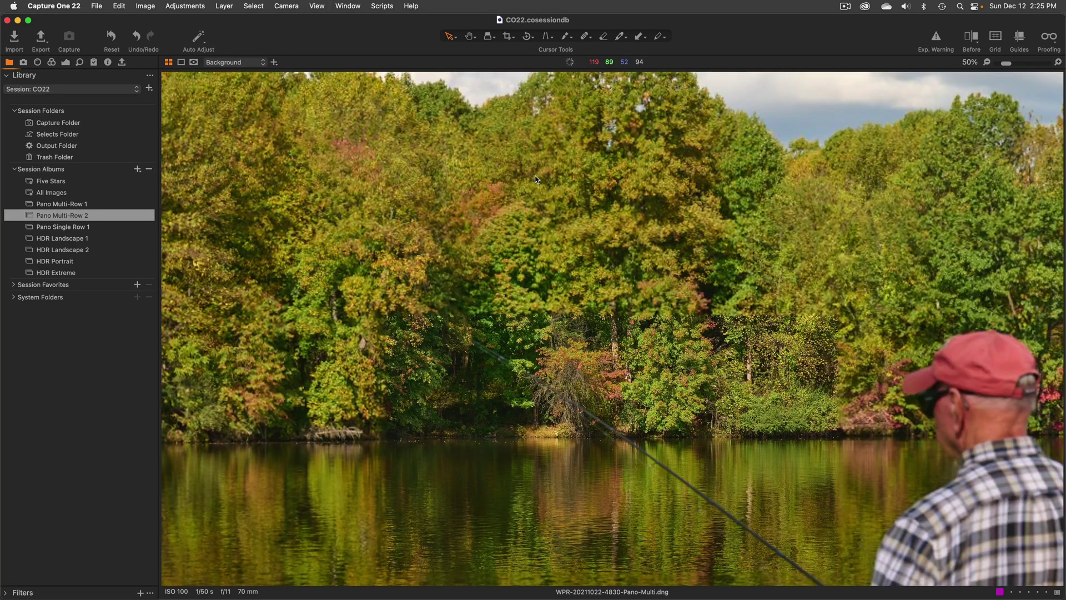
scroll(622, 264, "left", 3)
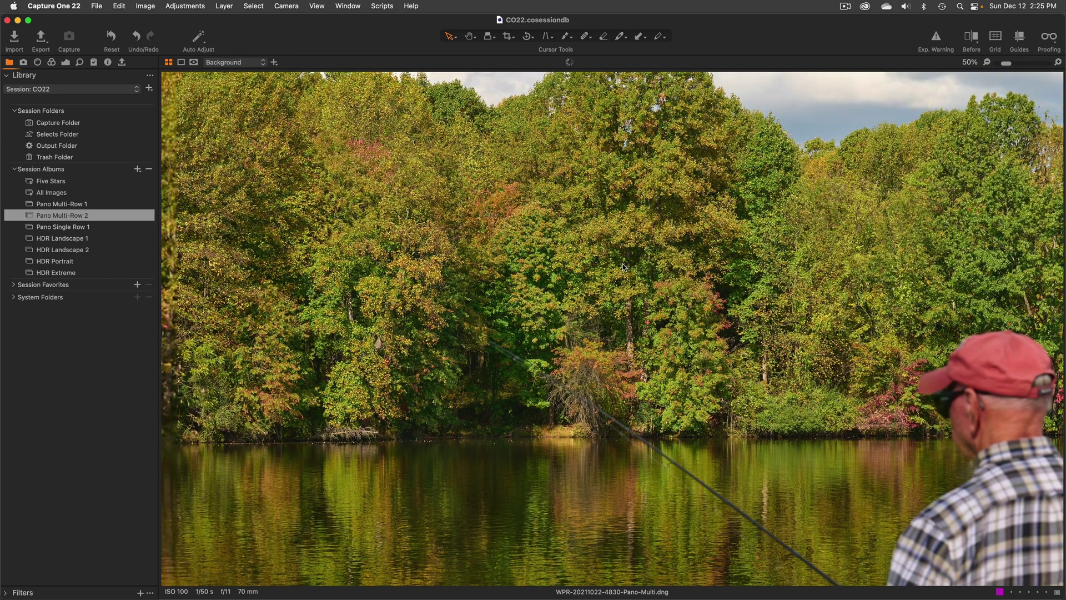
key("super+0")
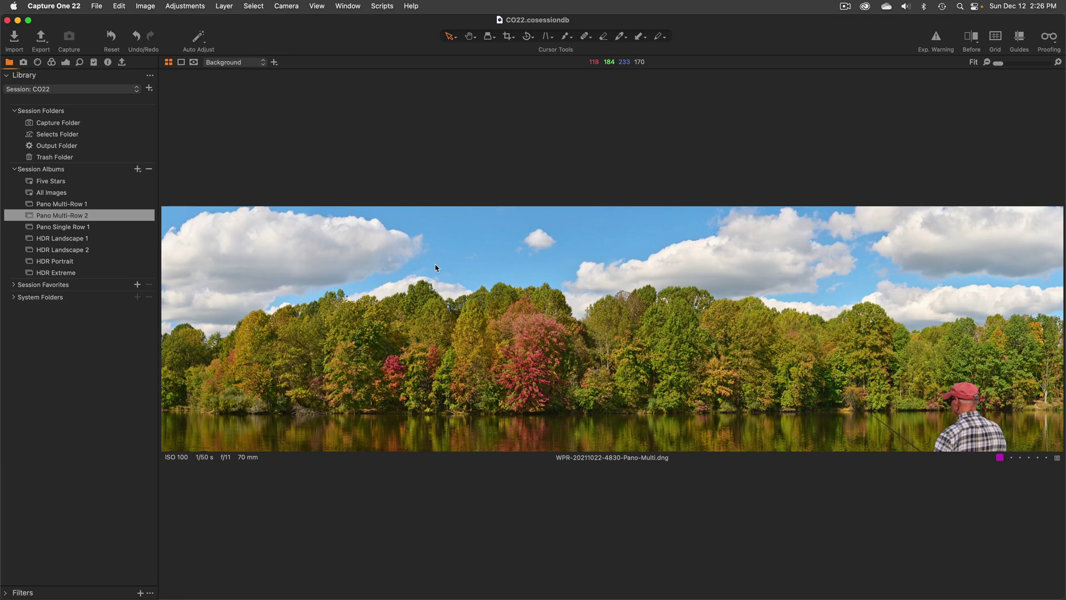
key("alt+super+v")
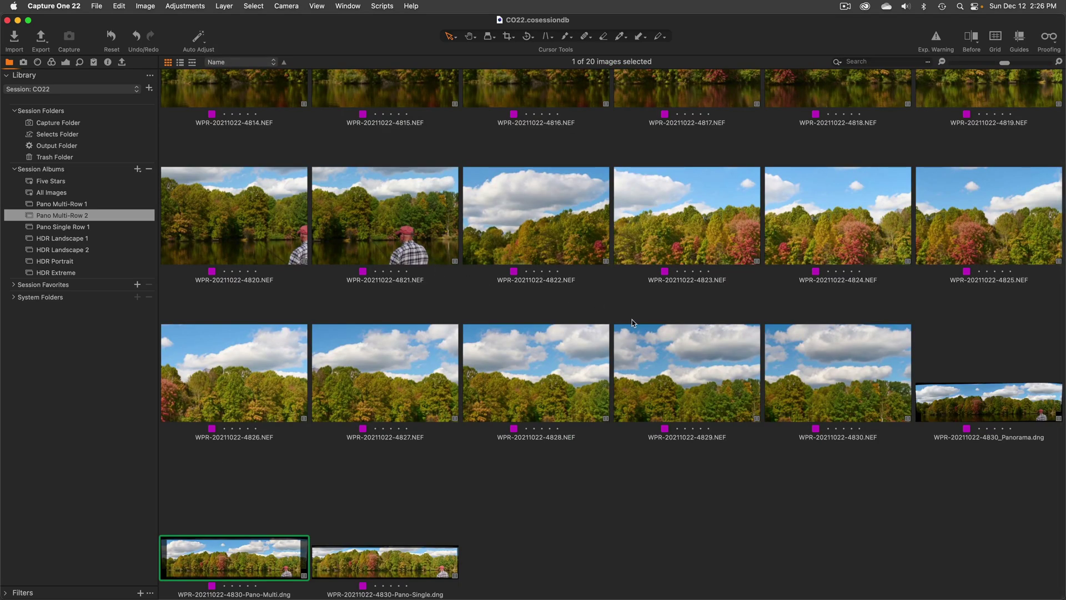
left_click(998, 409)
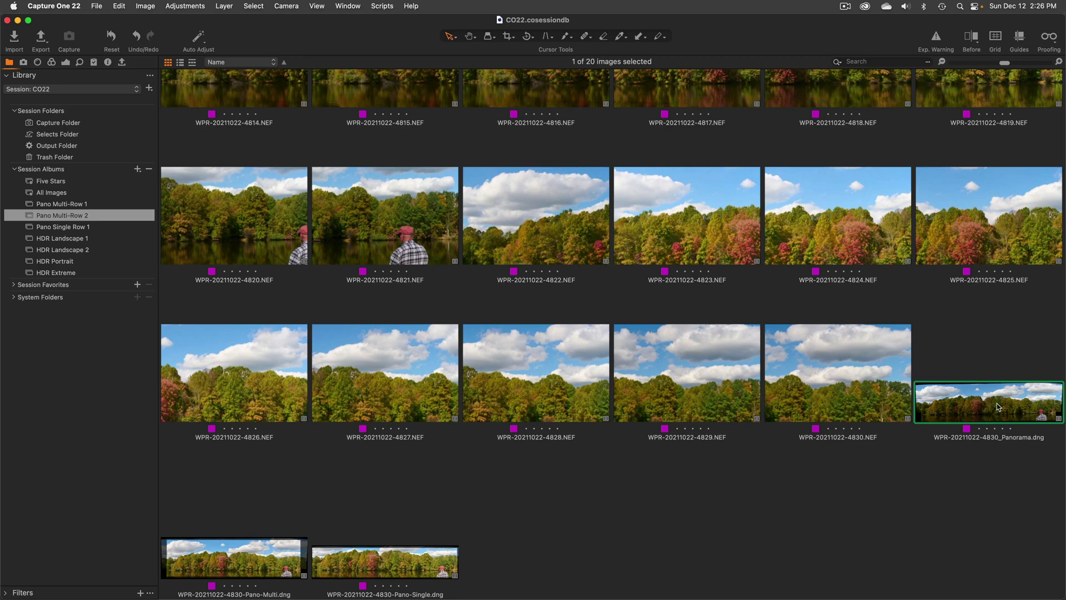
key("alt+super+v")
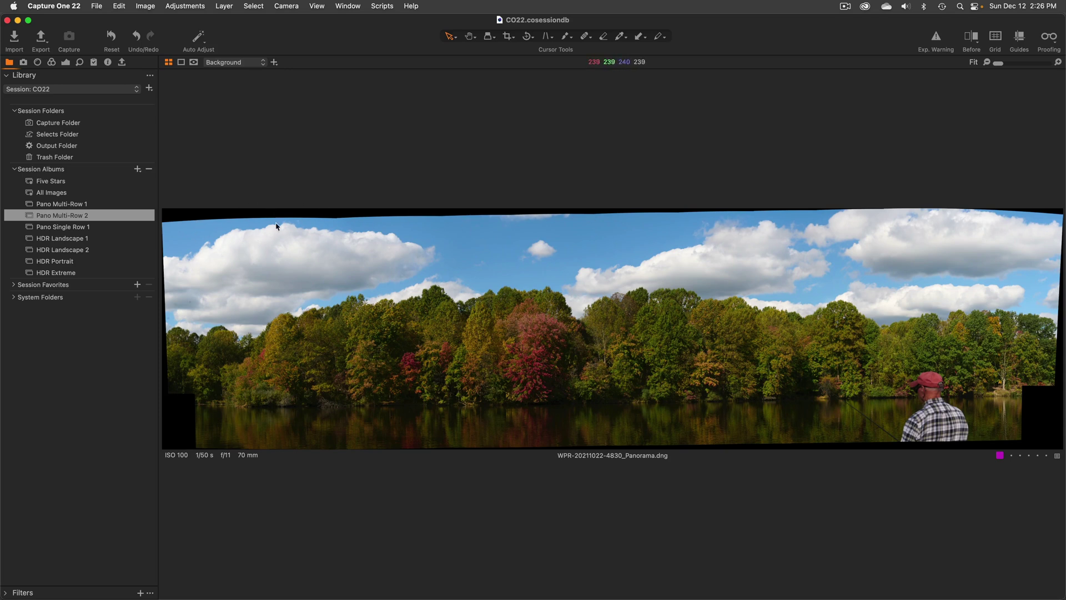
Crop the black borders off all four sides of the panorama, to about 3000 × 776 px.
key("c")
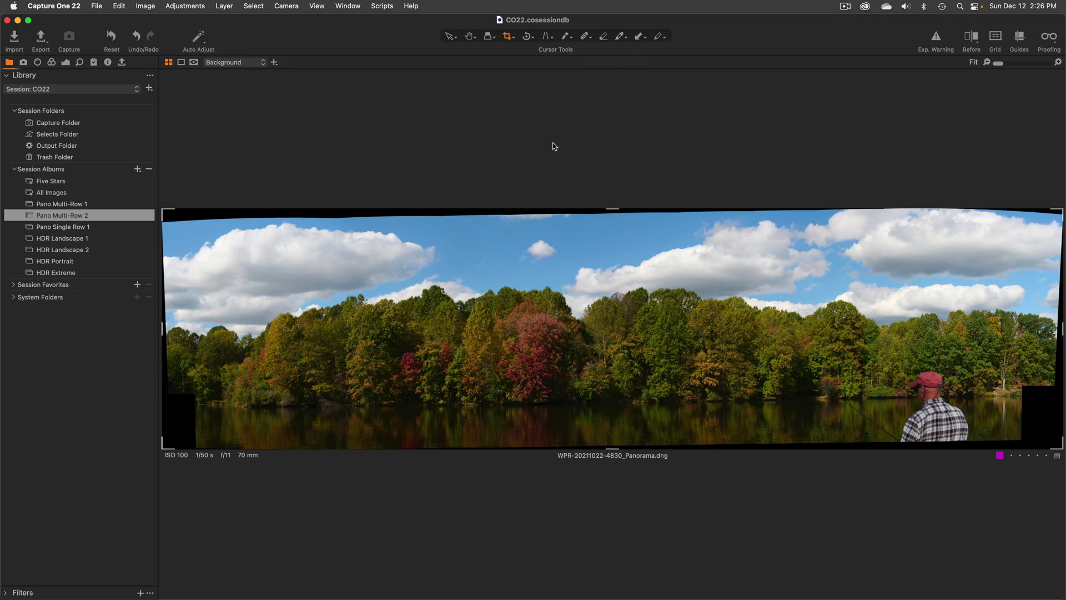
left_click(510, 39)
left_click(486, 71)
left_click_drag(611, 210, 609, 225)
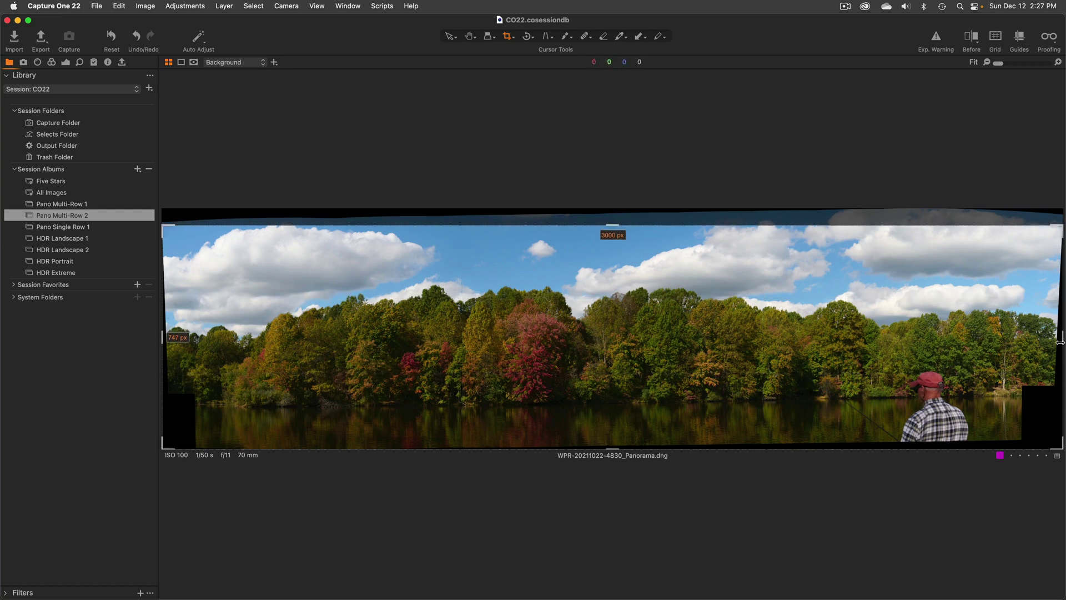
left_click_drag(1059, 342, 1019, 342)
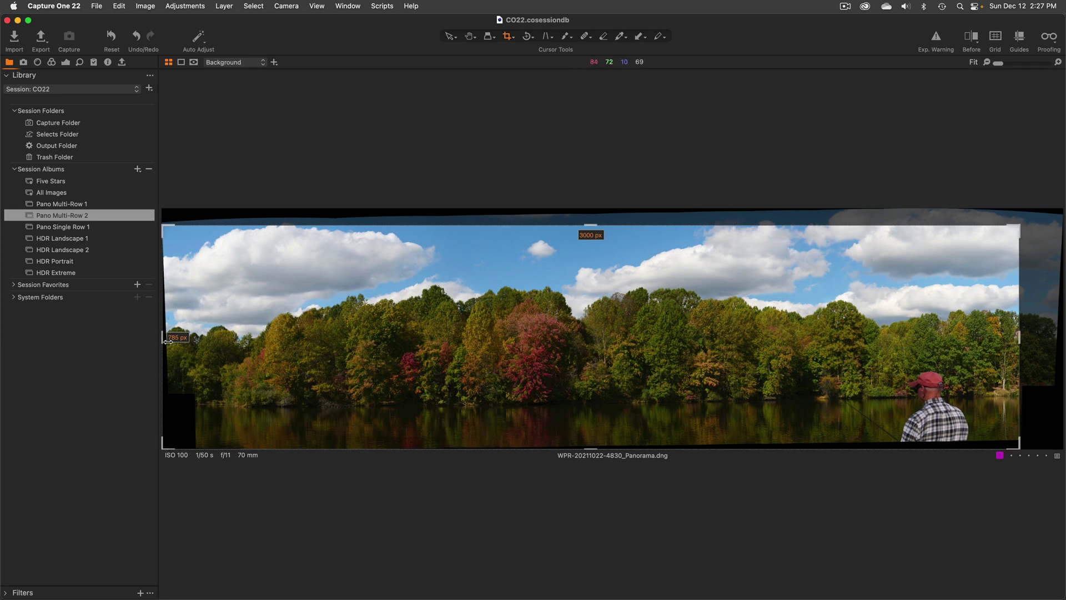
left_click_drag(168, 342, 201, 343)
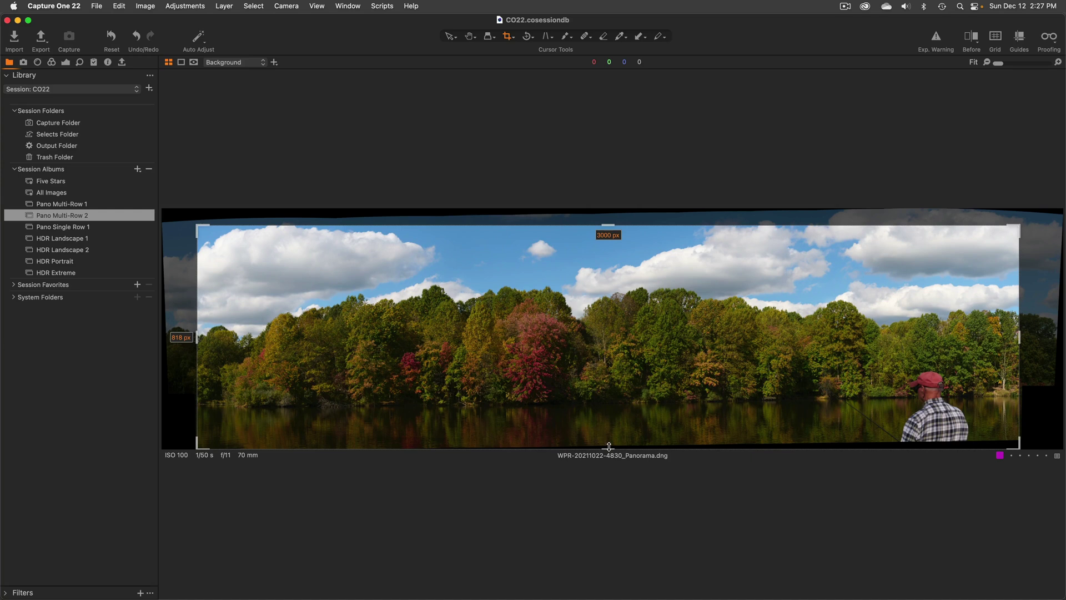
left_click_drag(608, 446, 609, 435)
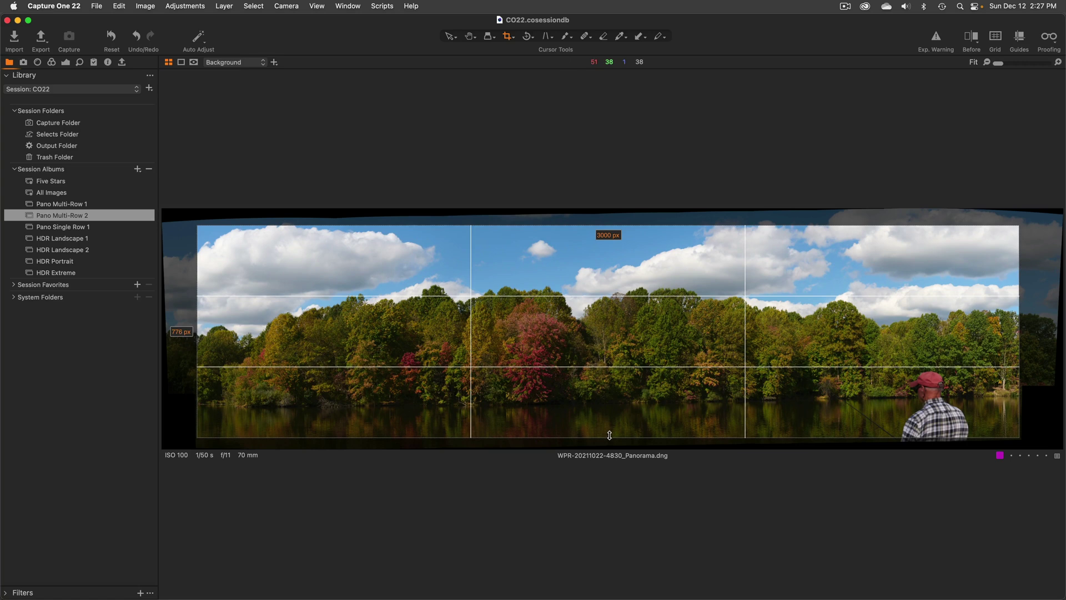
Extend the crop's upper edge slightly to a height of about 790 px and apply the crop.
left_click_drag(610, 435, 610, 435)
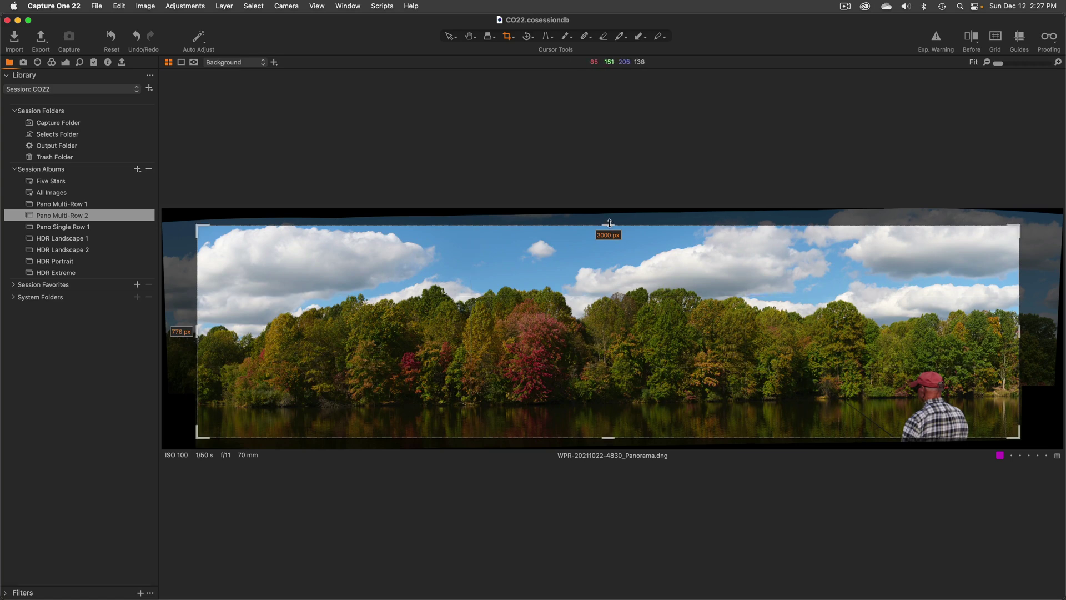
left_click_drag(609, 223, 609, 219)
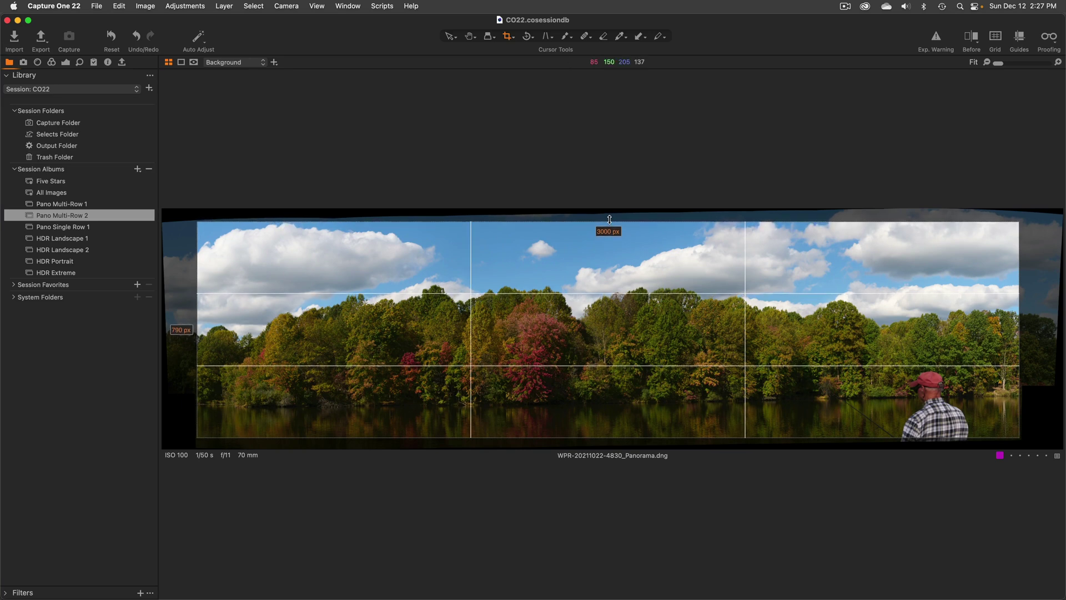
left_click_drag(609, 219, 609, 219)
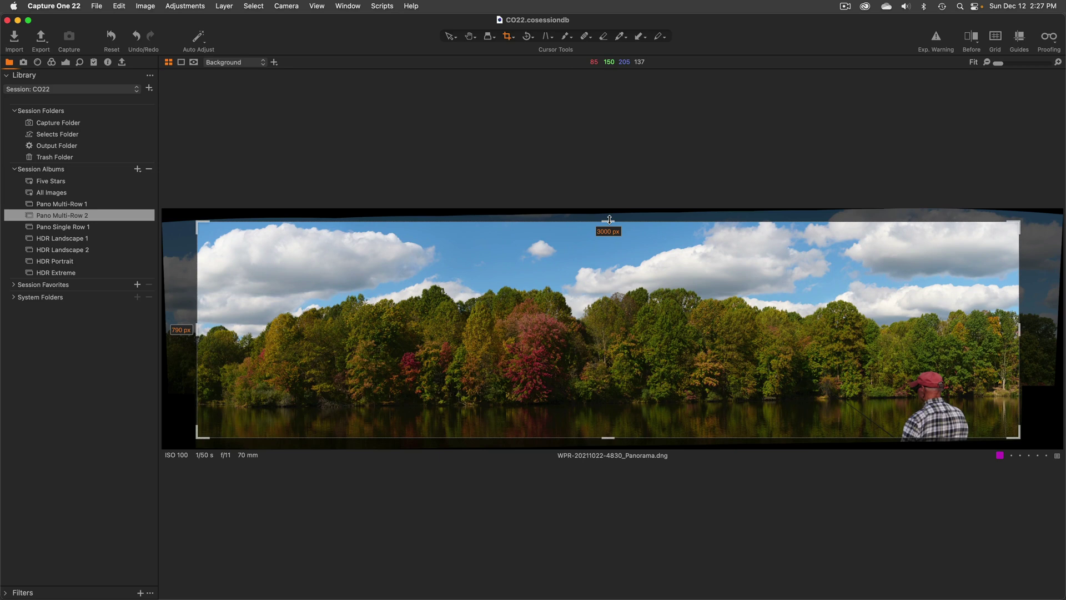
key("v")
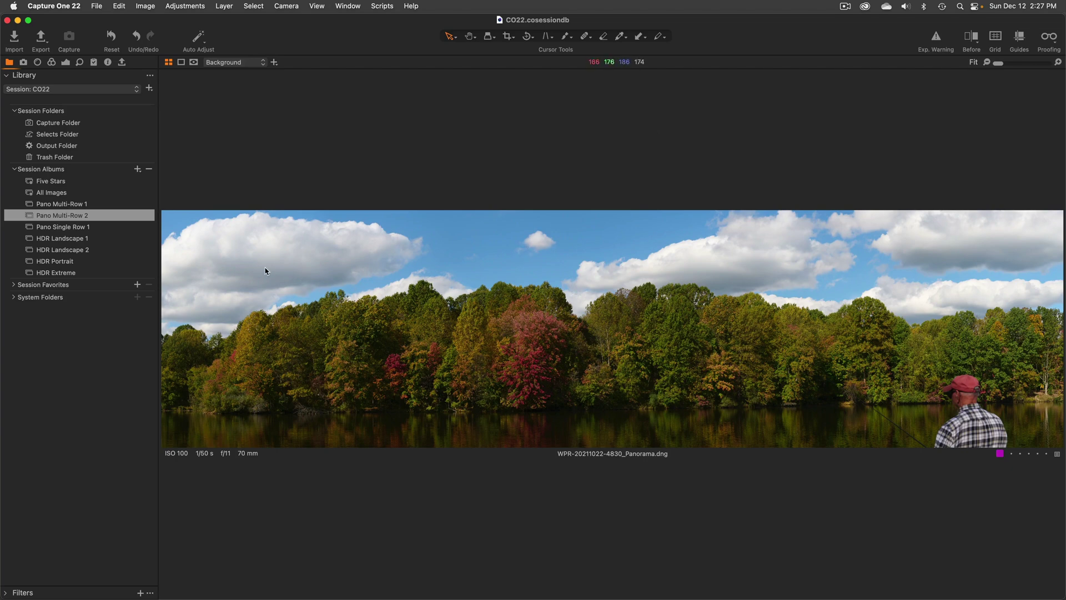
Examine the large cloud at the panorama's left end at 100% zoom, from the treetops up to the blue sky.
key("period")
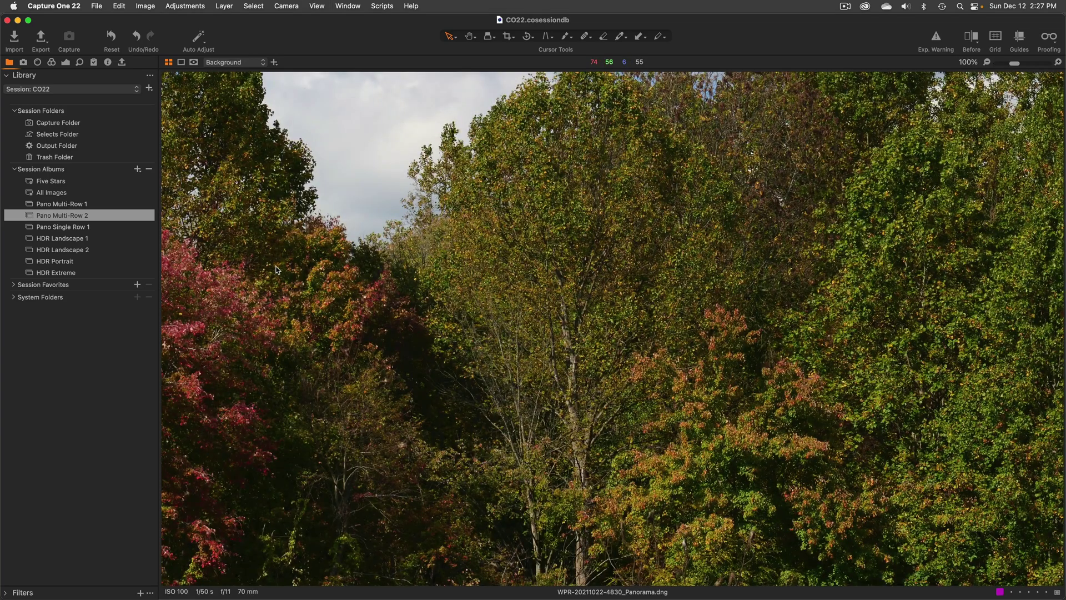
scroll(276, 270, "left", 15)
scroll(276, 270, "up", 15)
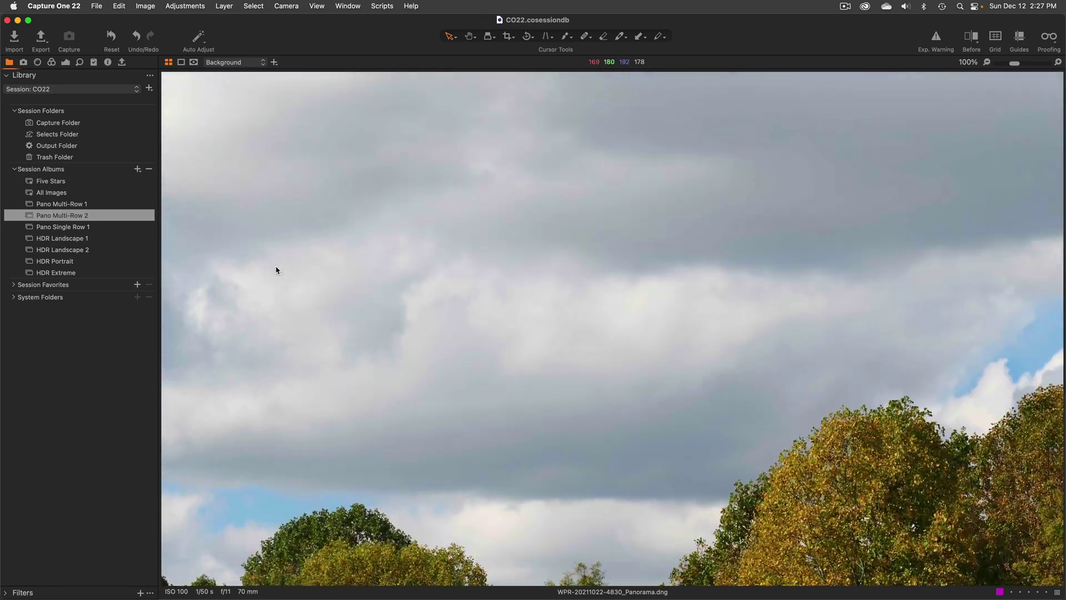
scroll(276, 270, "up", 10)
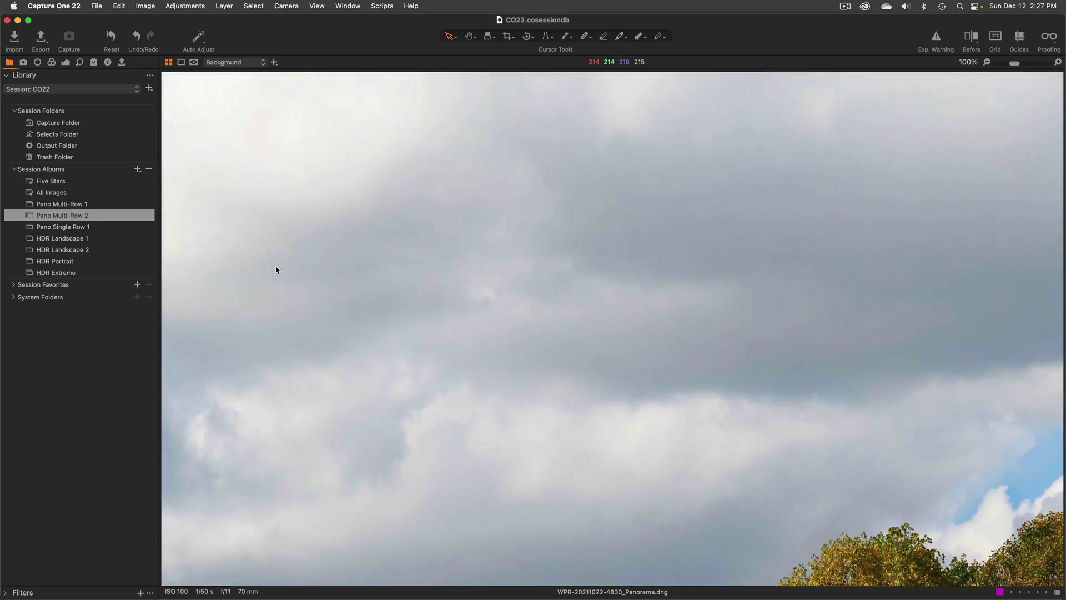
scroll(277, 270, "up", 8)
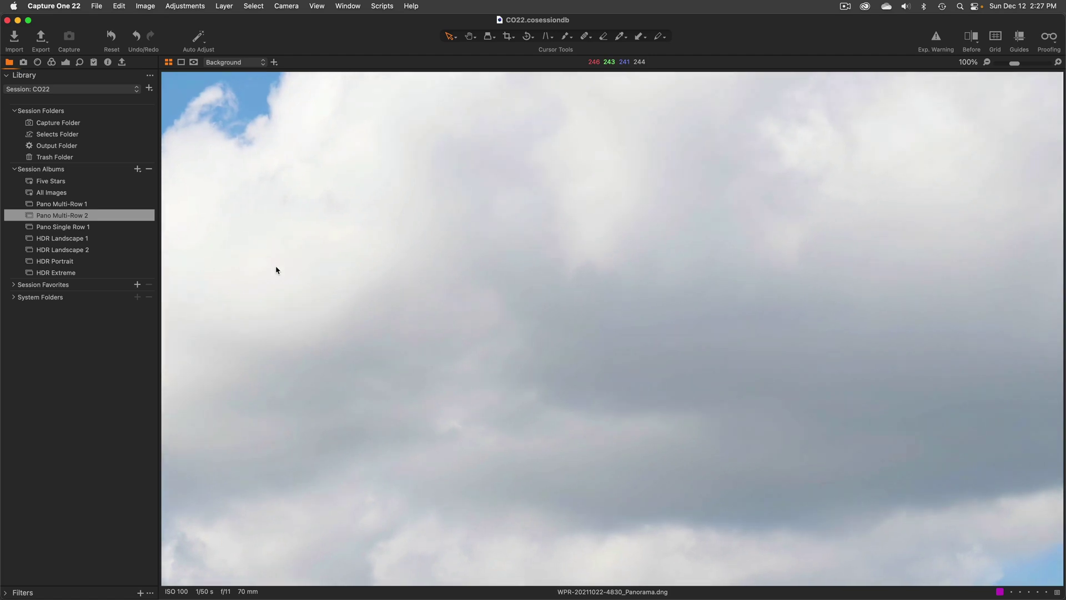
scroll(277, 270, "up", 3)
scroll(277, 270, "left", 4)
scroll(277, 270, "down", 5)
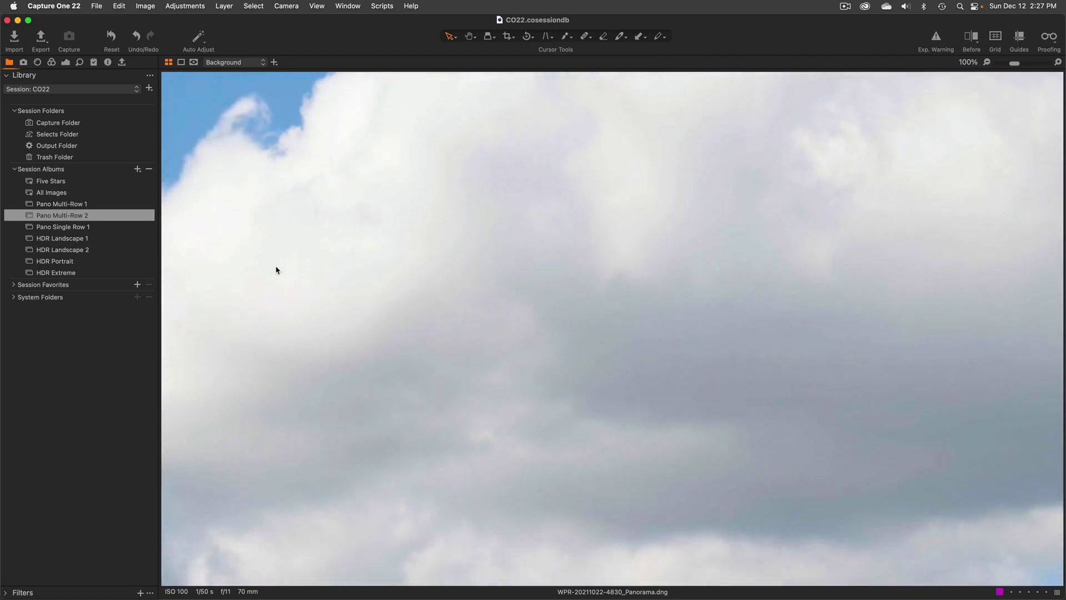
Trace the large cloud at 100% zoom to its right end and back to the left treetops, and return to the whole panorama.
scroll(276, 269, "down", 6)
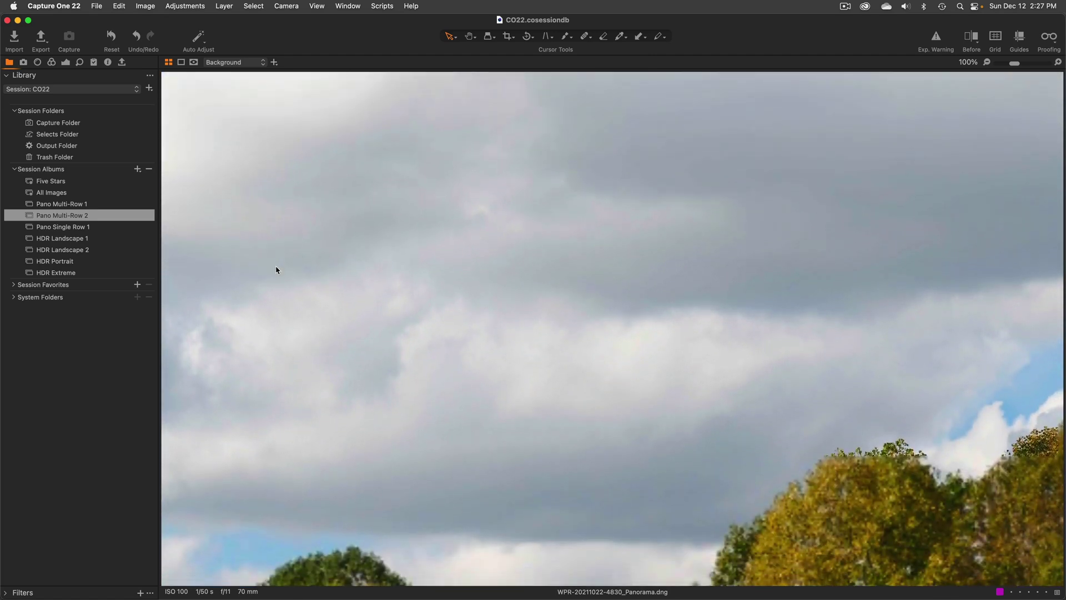
scroll(276, 269, "up", 5)
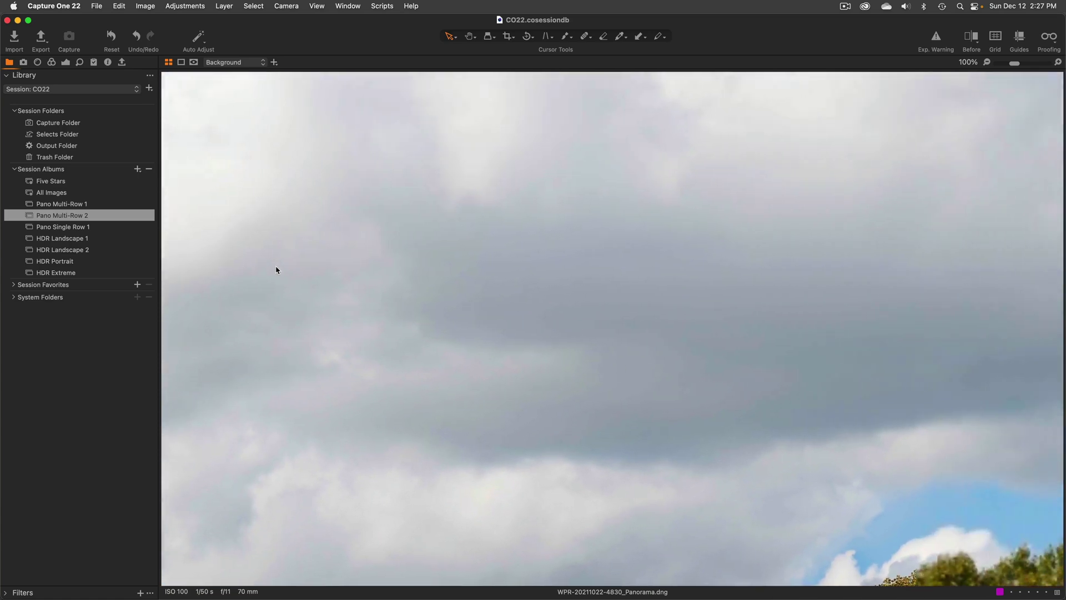
scroll(277, 269, "down", 6)
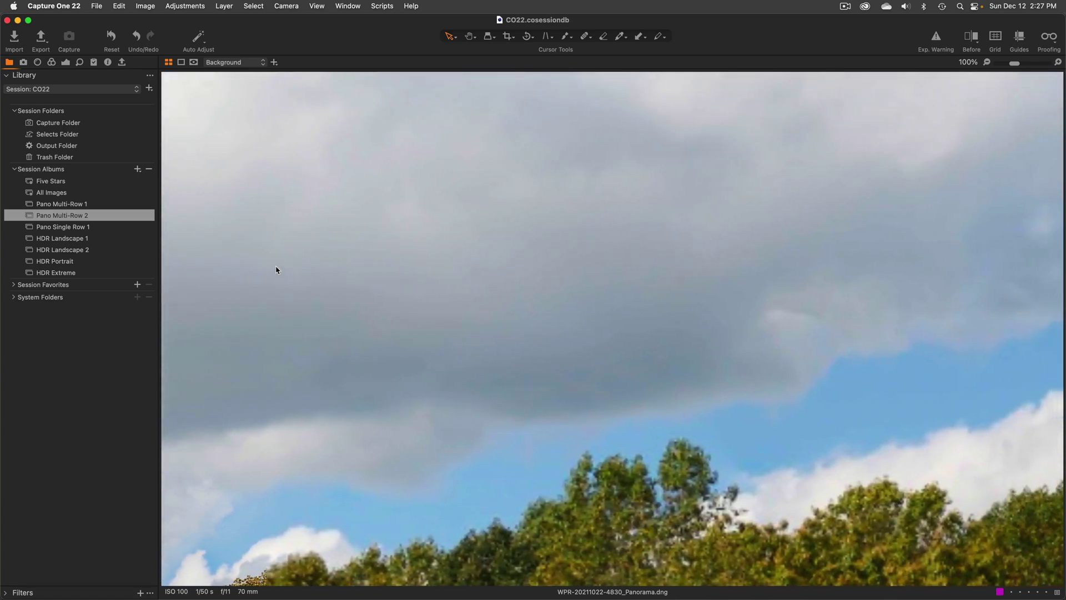
scroll(277, 270, "up", 5)
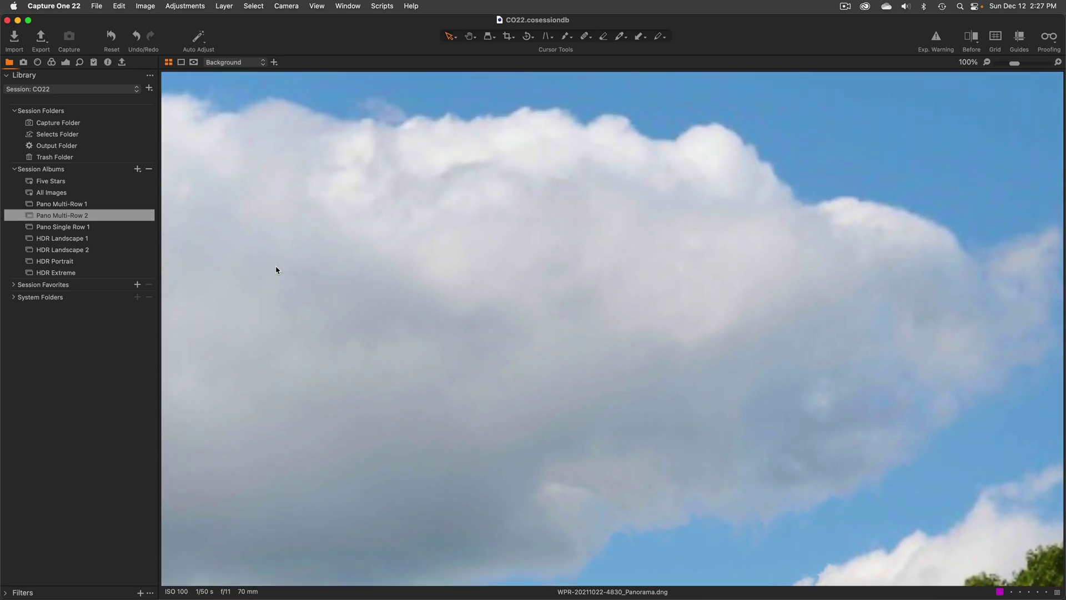
scroll(276, 270, "left", 5)
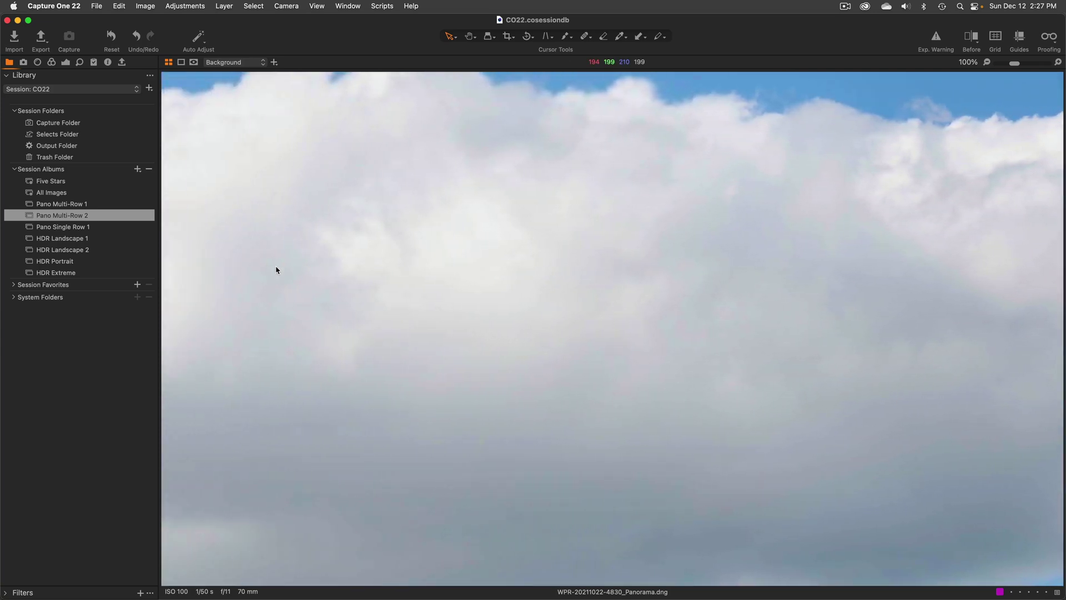
scroll(277, 270, "left", 3)
scroll(277, 270, "up", 3)
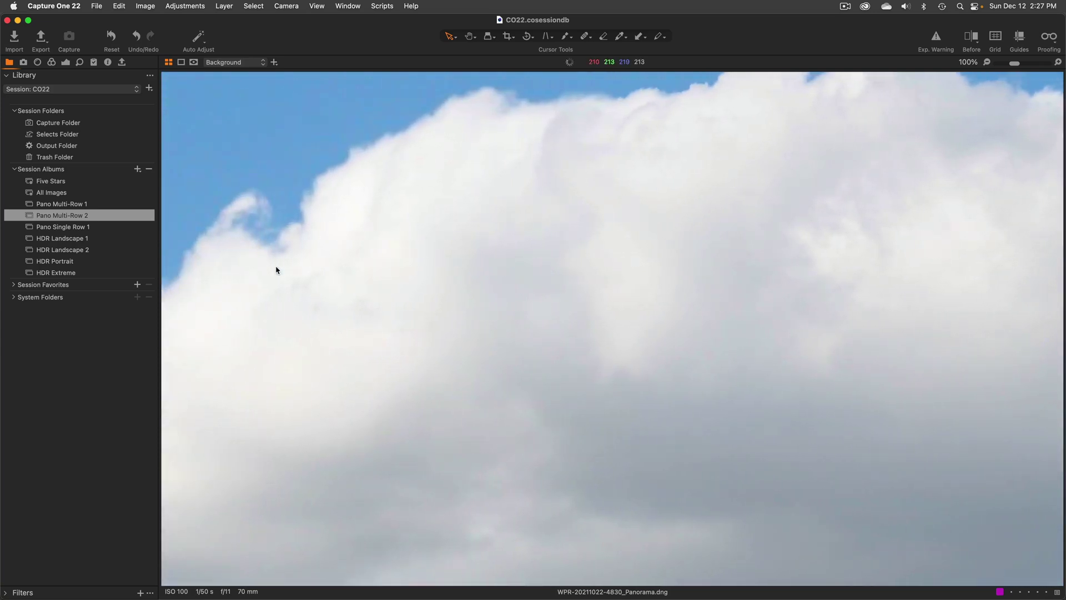
scroll(277, 269, "down", 5)
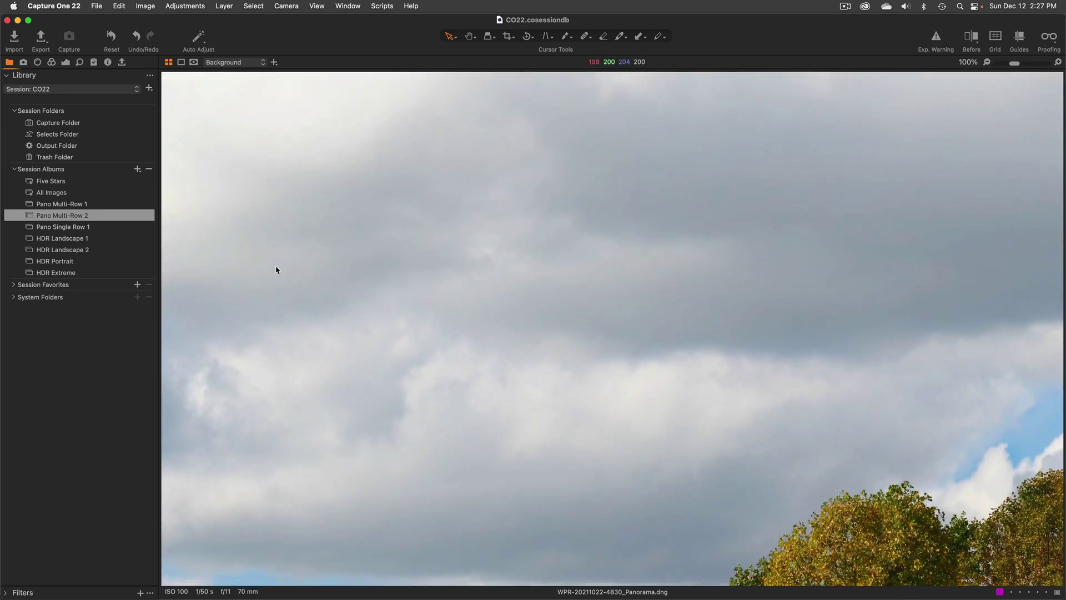
scroll(276, 270, "down", 3)
scroll(276, 269, "down", 1)
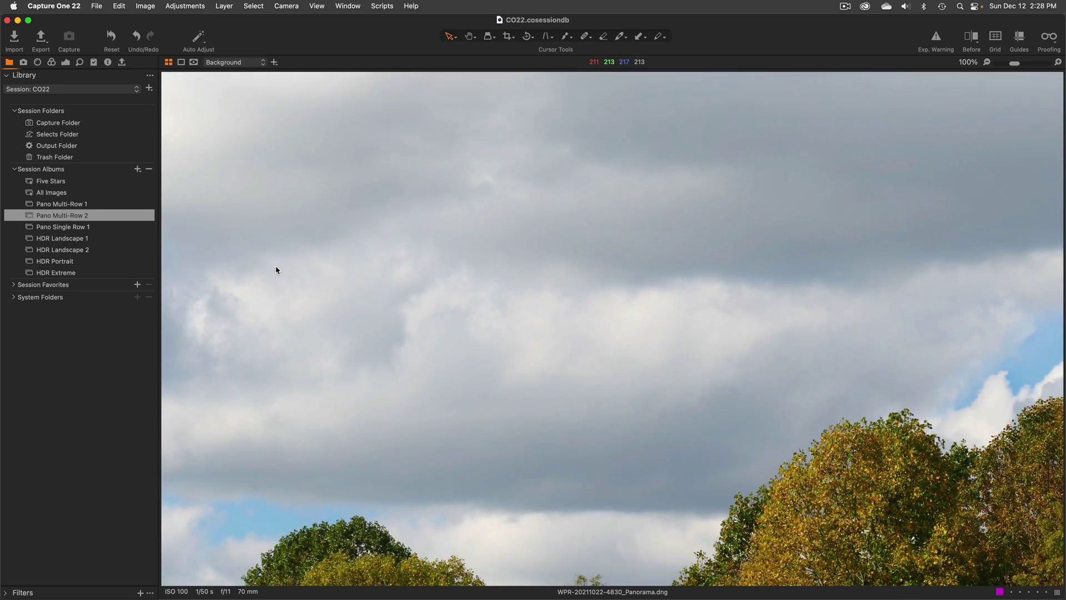
key("super+0")
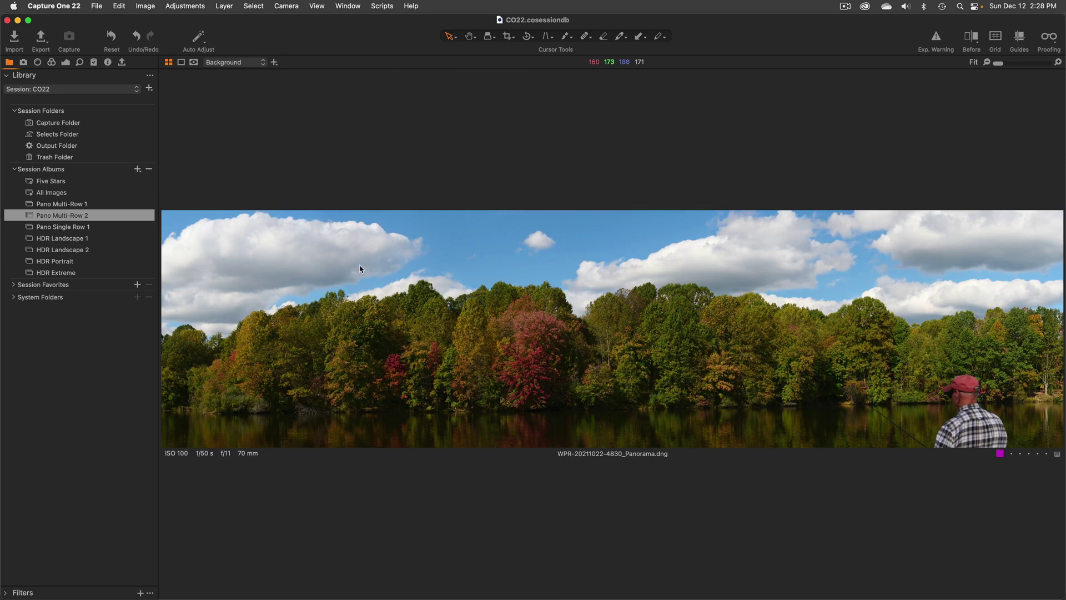
key("alt+super+v")
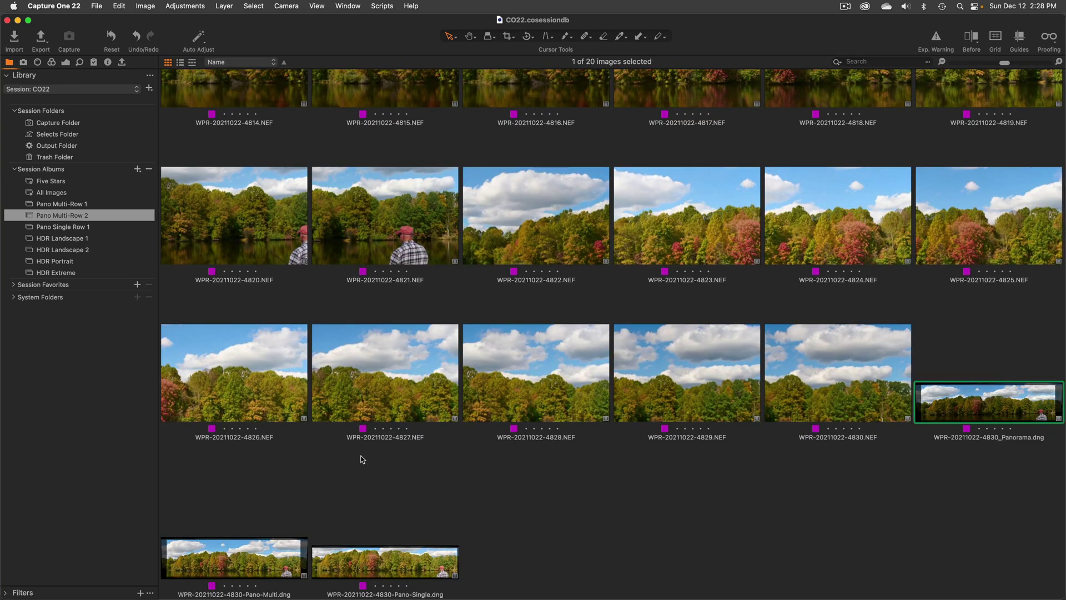
left_click(251, 560)
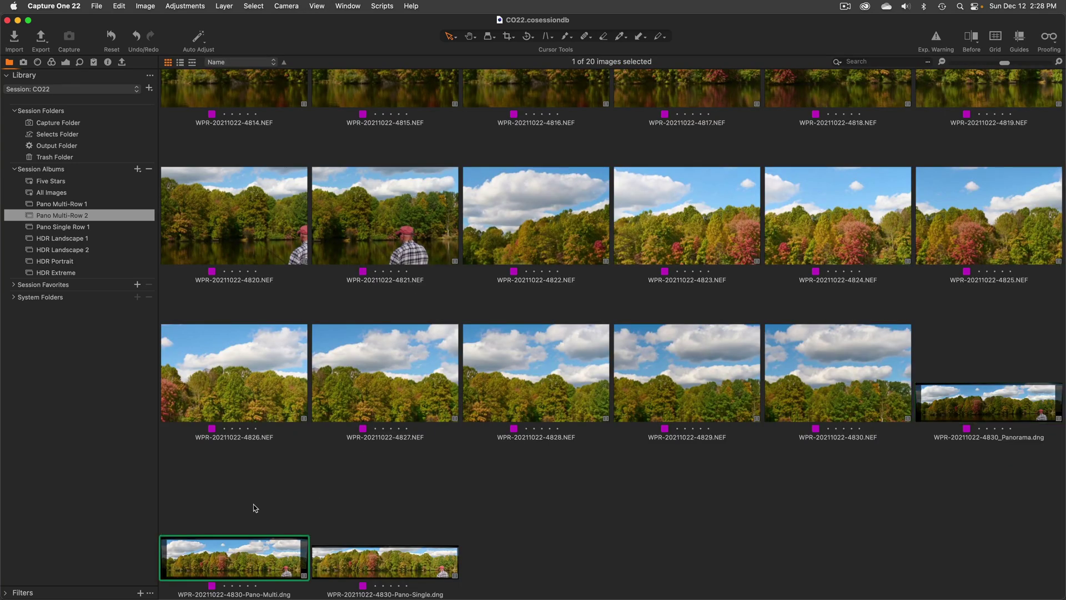
left_click(982, 406)
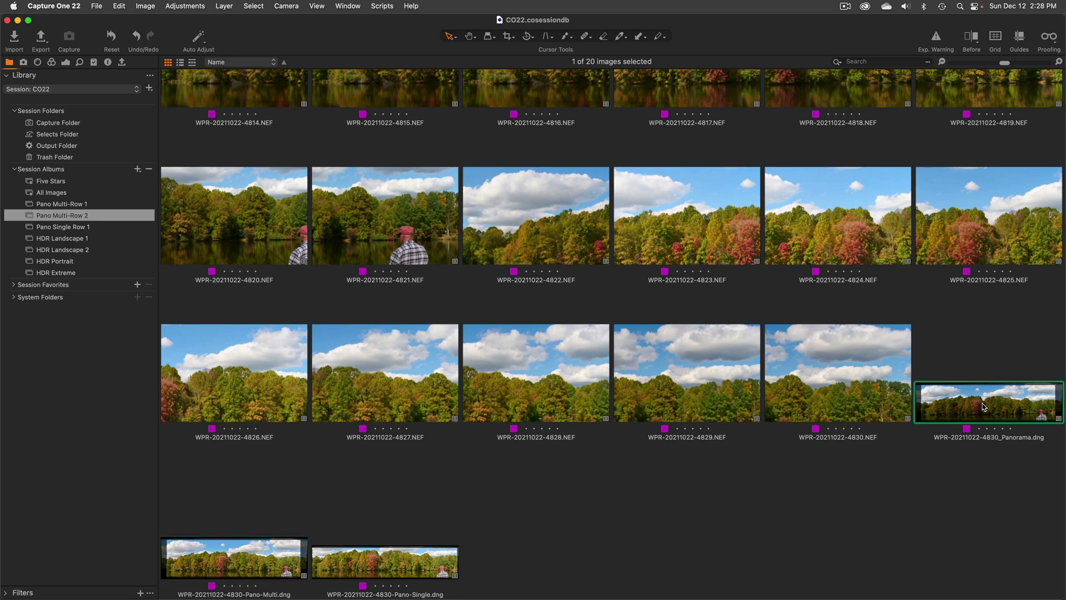
key("alt+super+v")
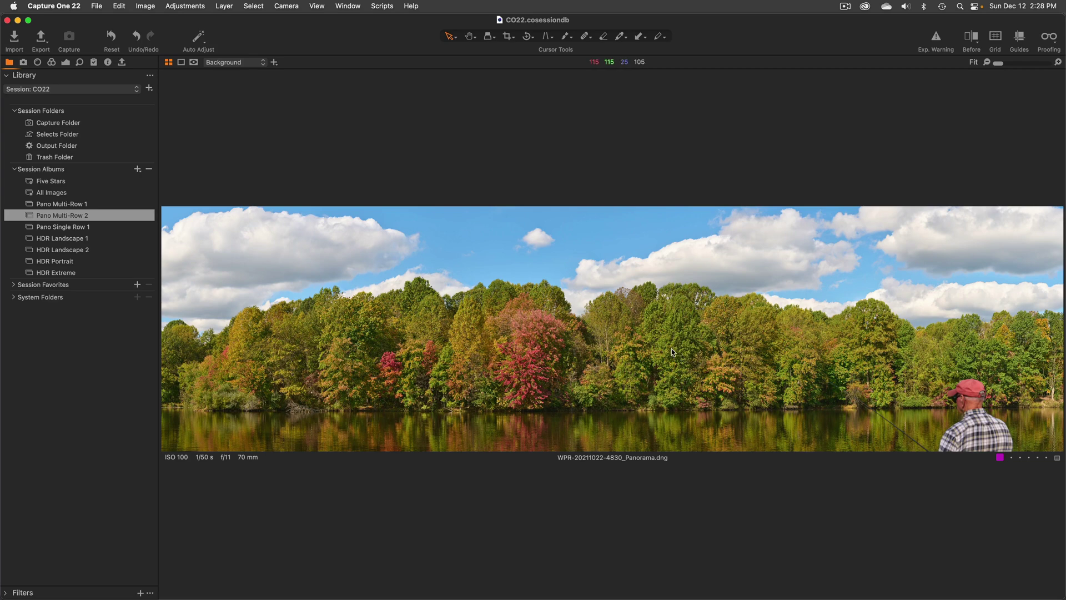
key("Right")
key("Left")
key("Right")
key("Right")
key("Left")
key("Right")
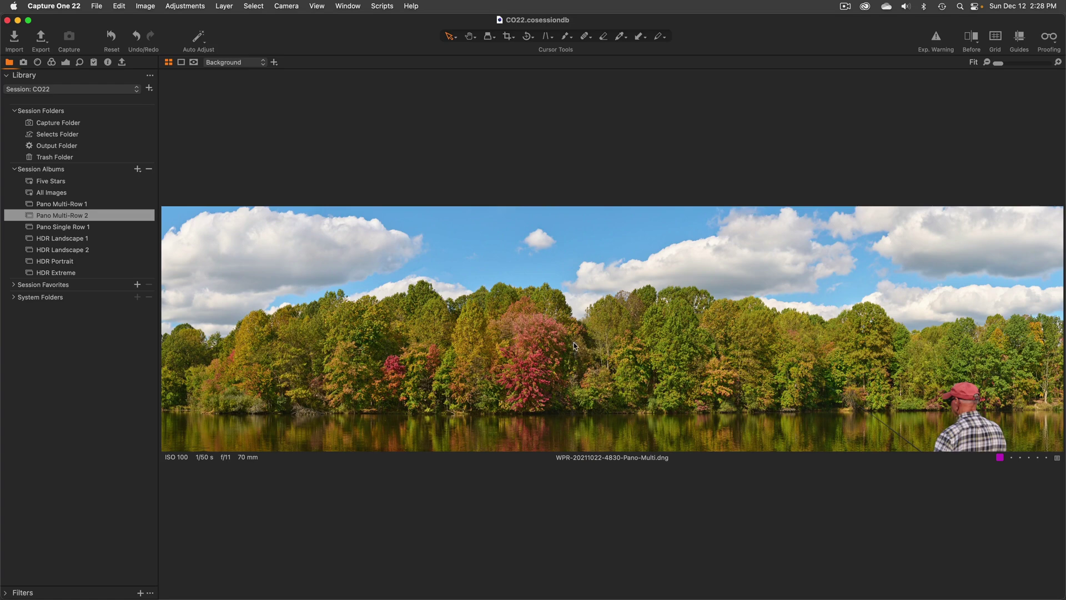
key("Left")
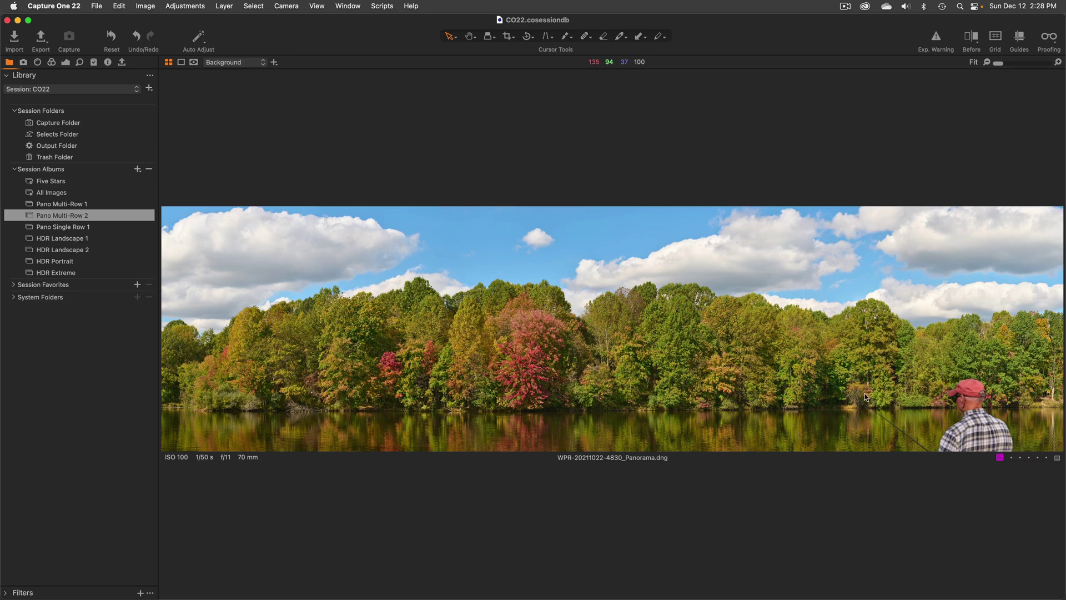
Examine the shoreline trees, the fisherman and his fishing rod at 100% zoom, and return to the whole panorama.
key("period")
scroll(864, 393, "down", 10)
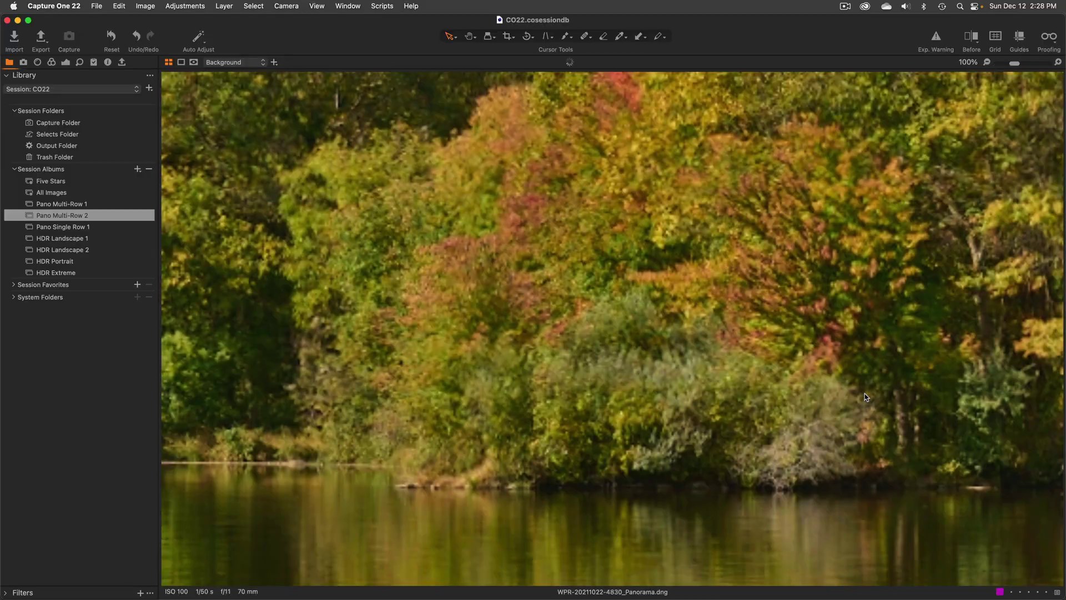
scroll(864, 393, "left", 15)
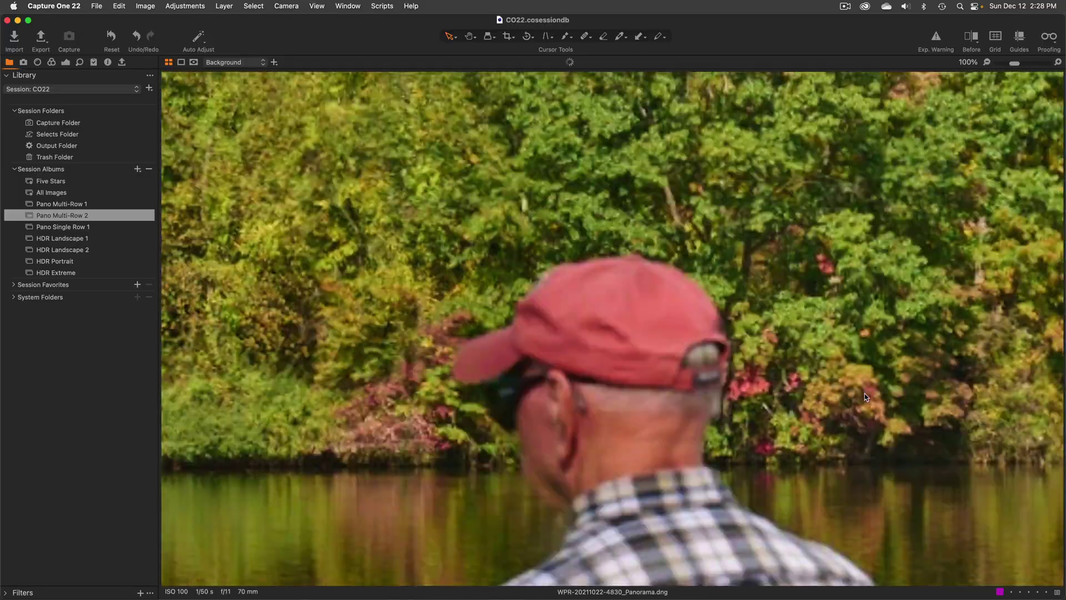
scroll(864, 393, "left", 15)
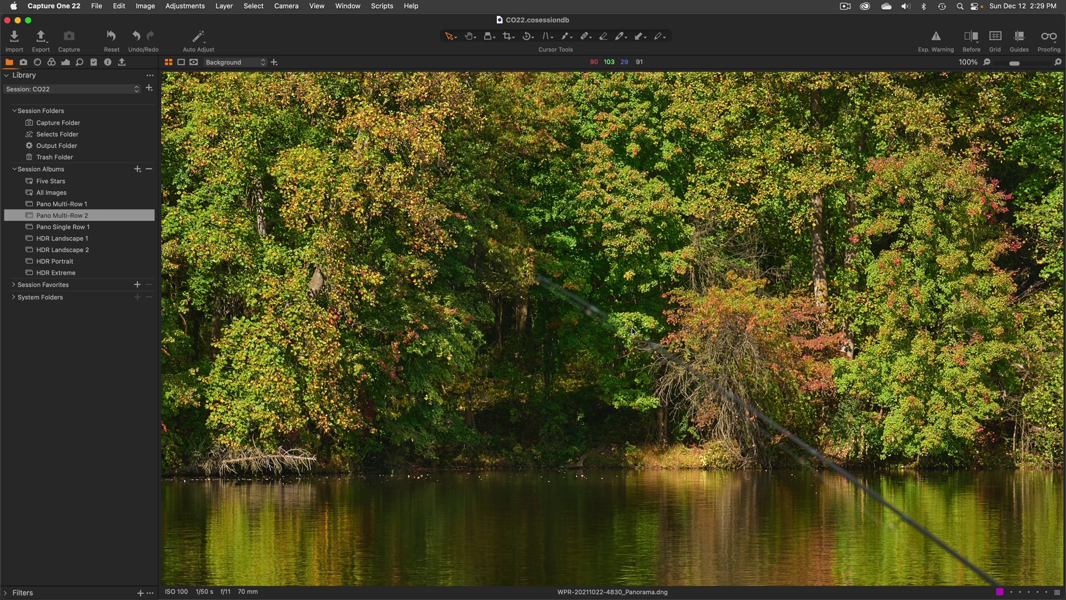
key("super+0")
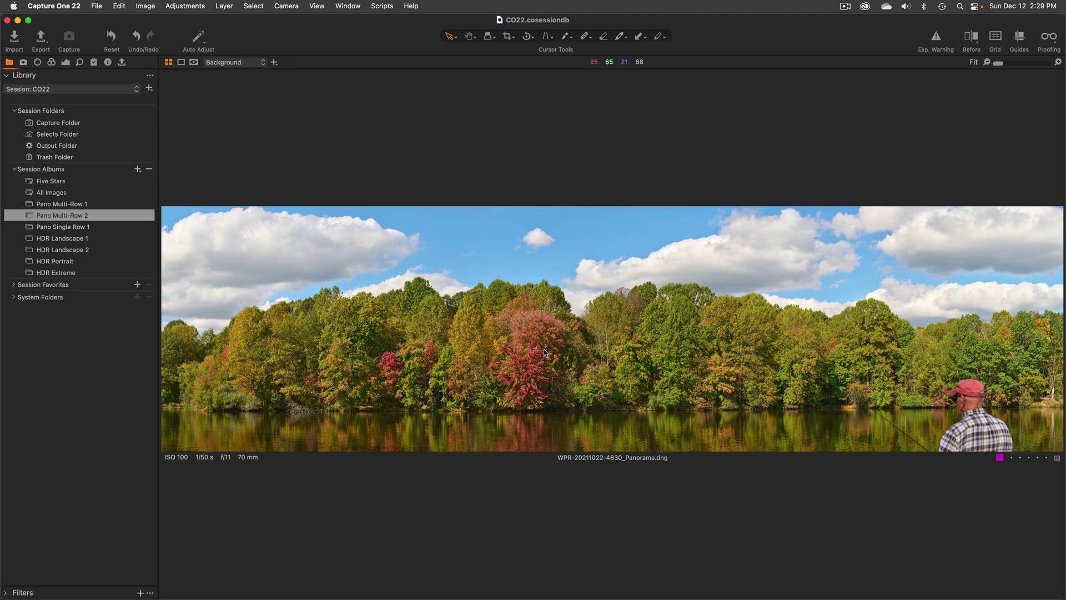
key("super+alt+v")
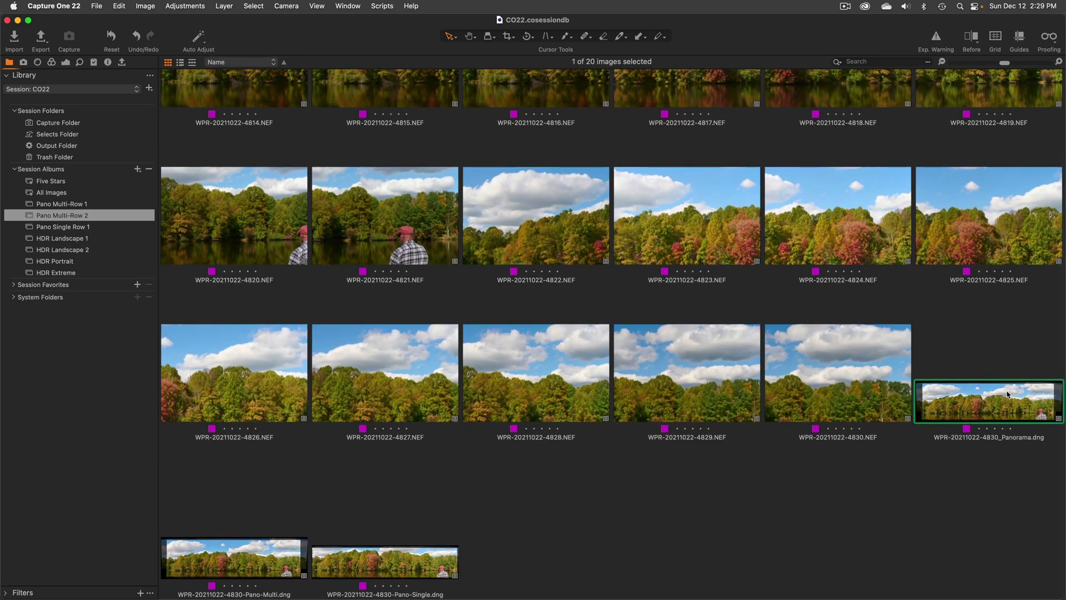
left_click(106, 228)
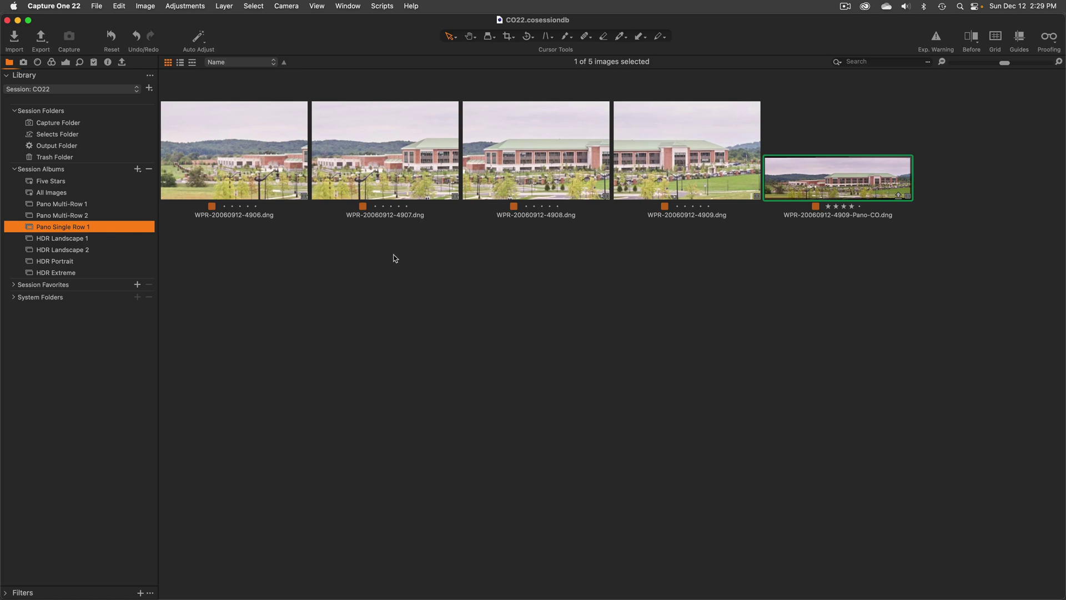
left_click(264, 155)
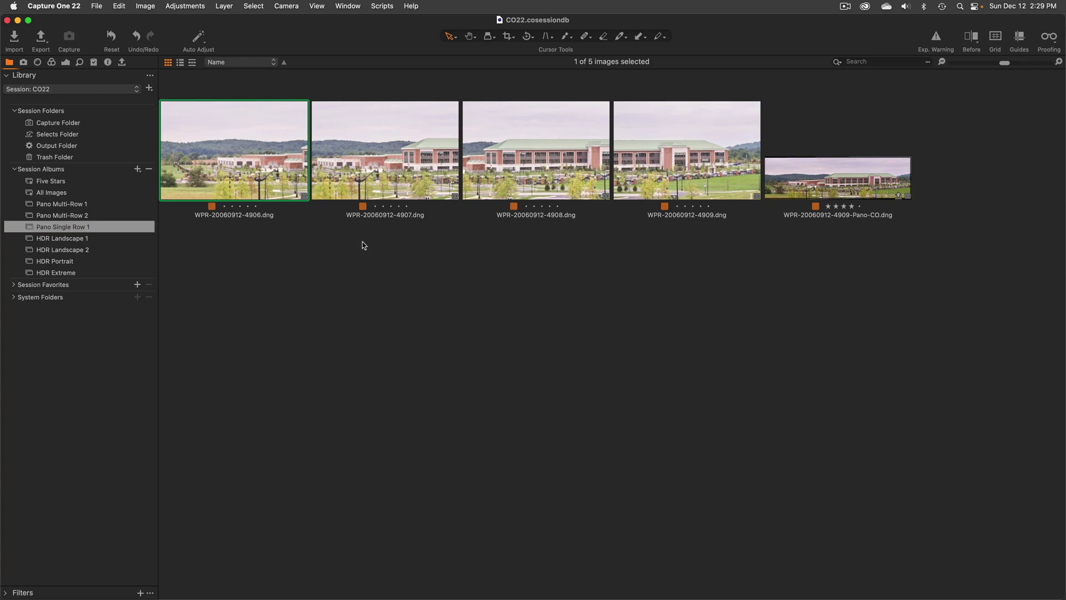
double_click(248, 217)
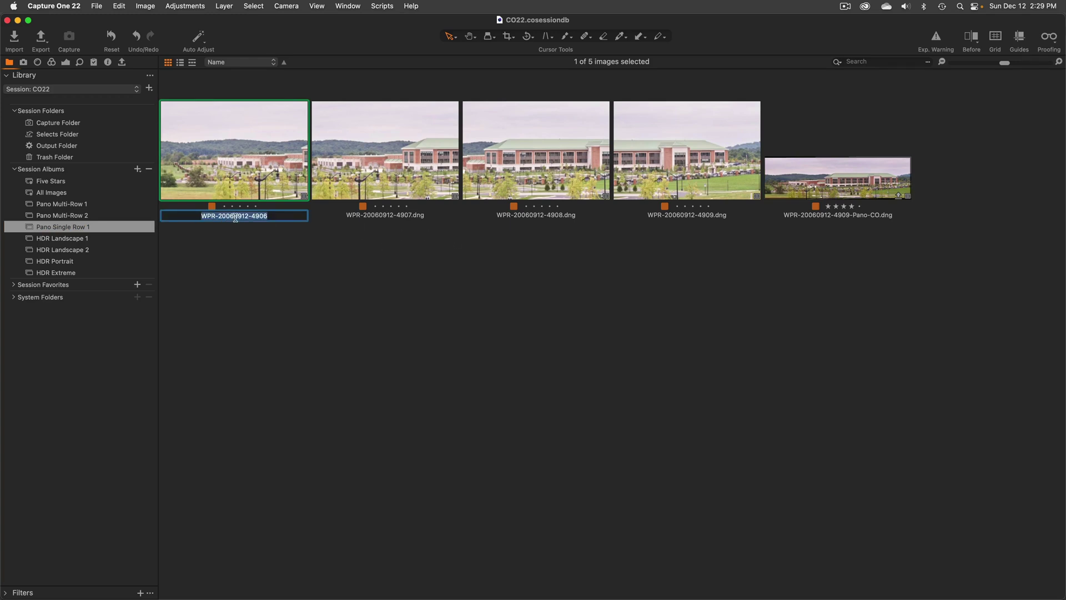
left_click(238, 172)
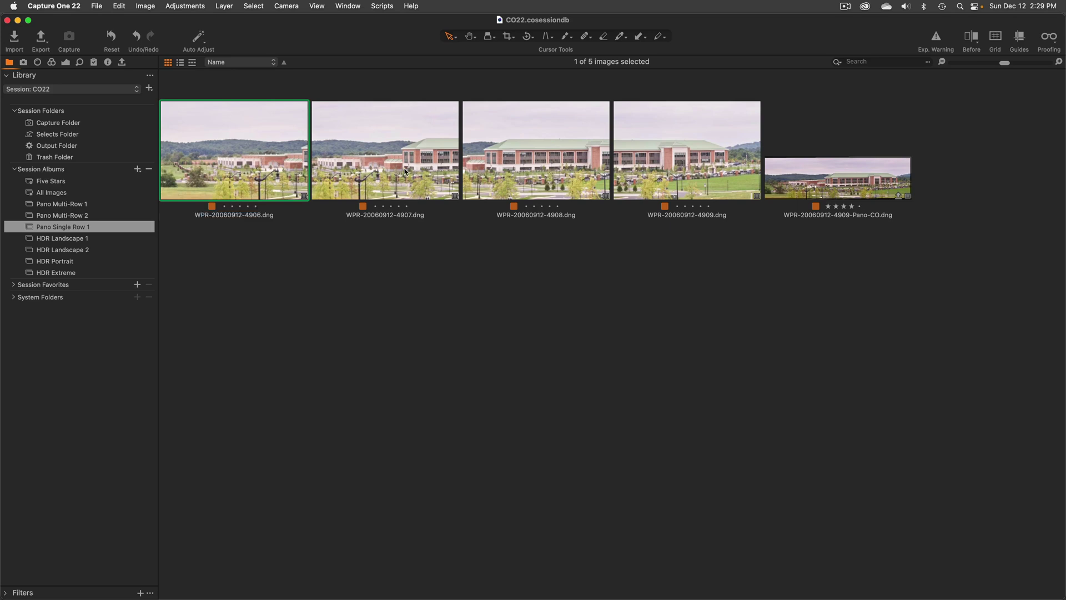
left_click(684, 165, "shift")
key("space")
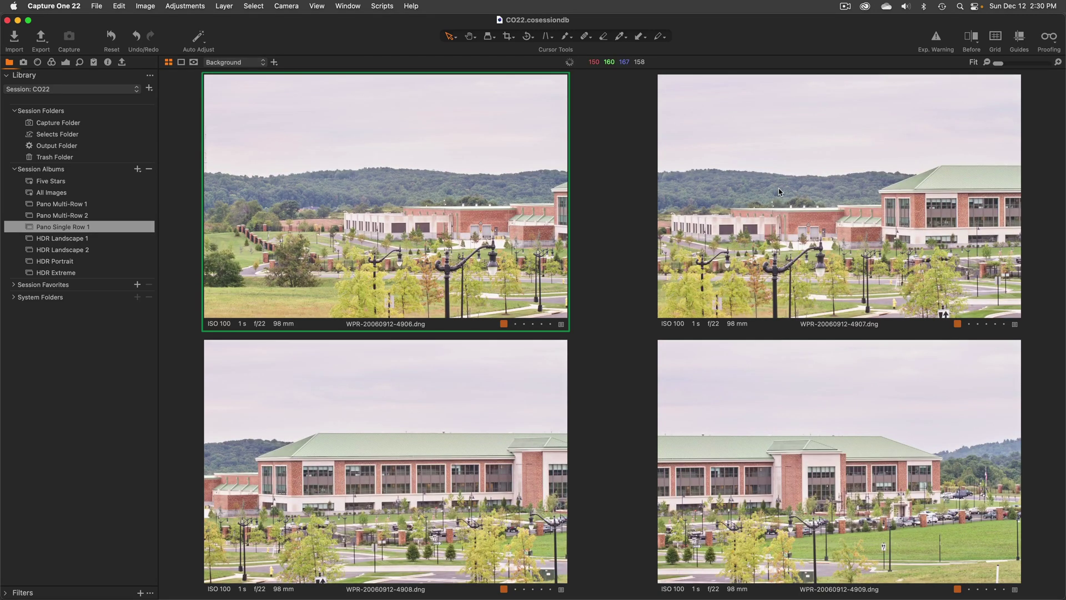
key("space")
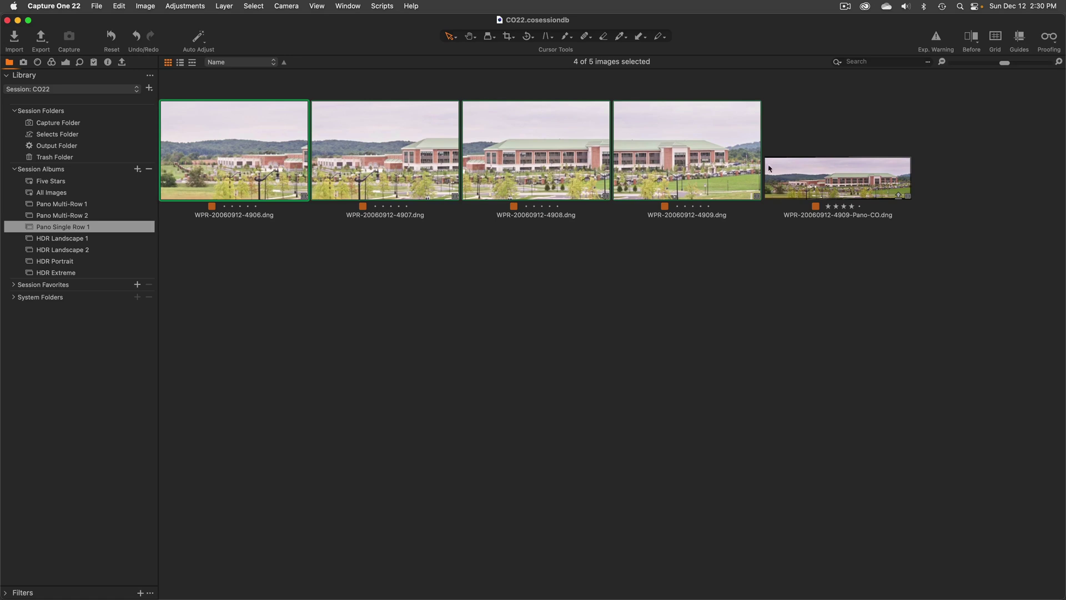
left_click(846, 173)
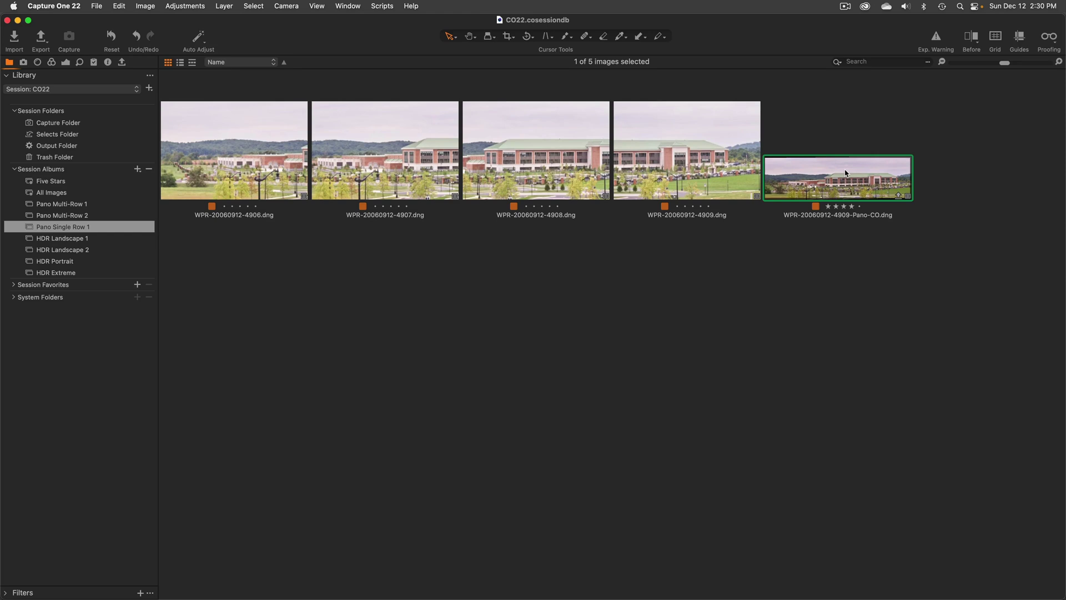
key("space")
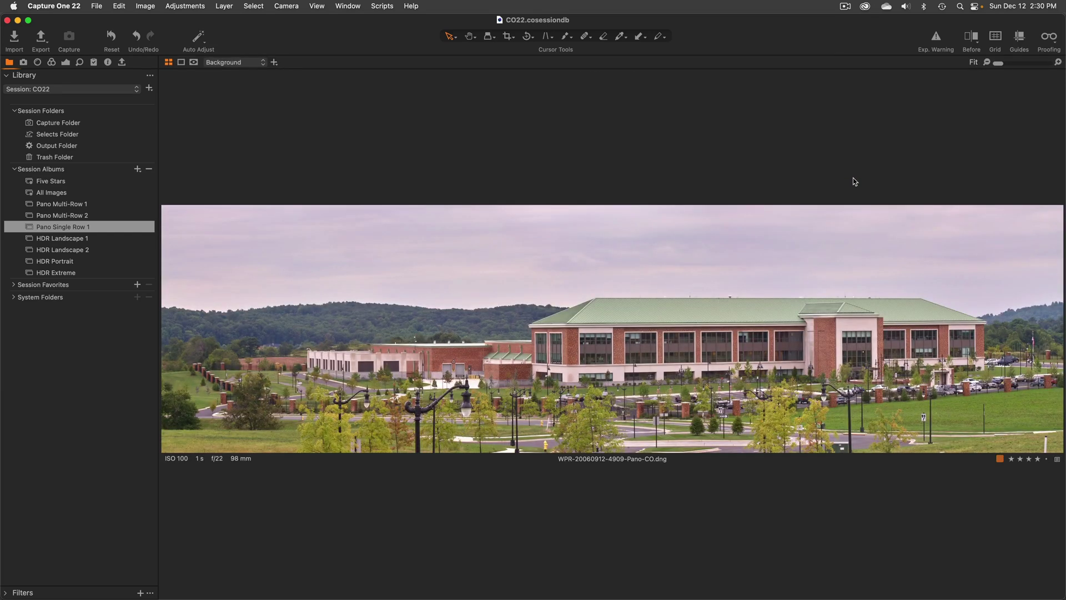
key("space")
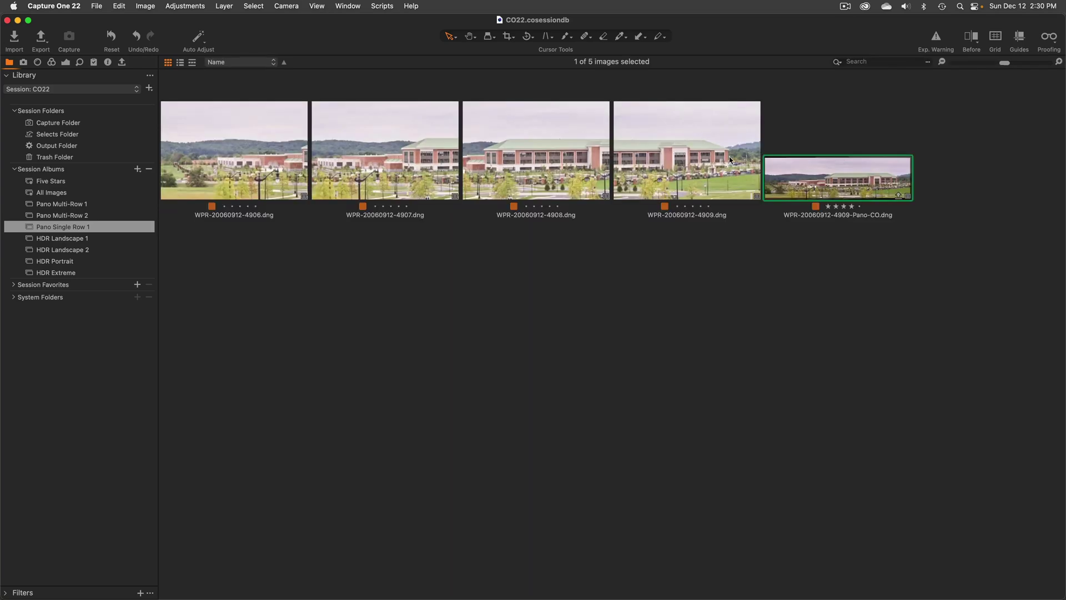
left_click(222, 139)
left_click(674, 141, "shift")
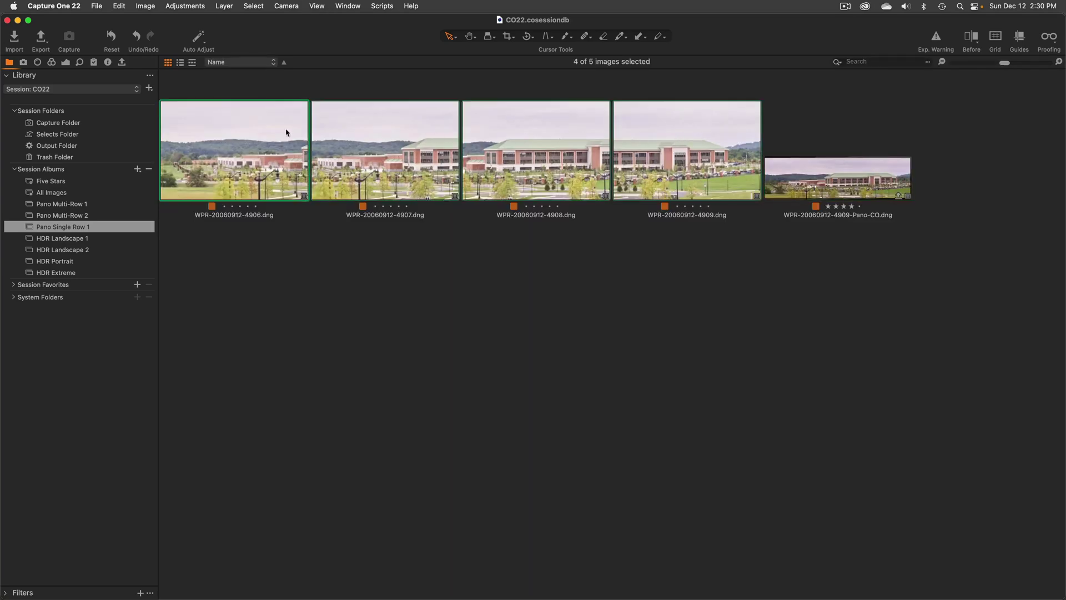
right_click(267, 132)
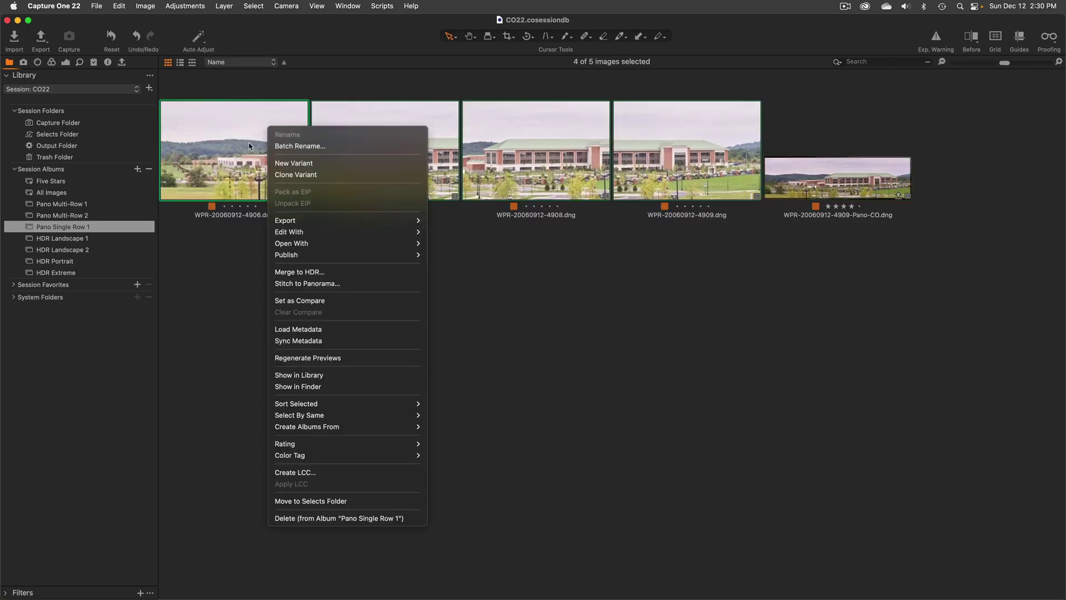
left_click(304, 284)
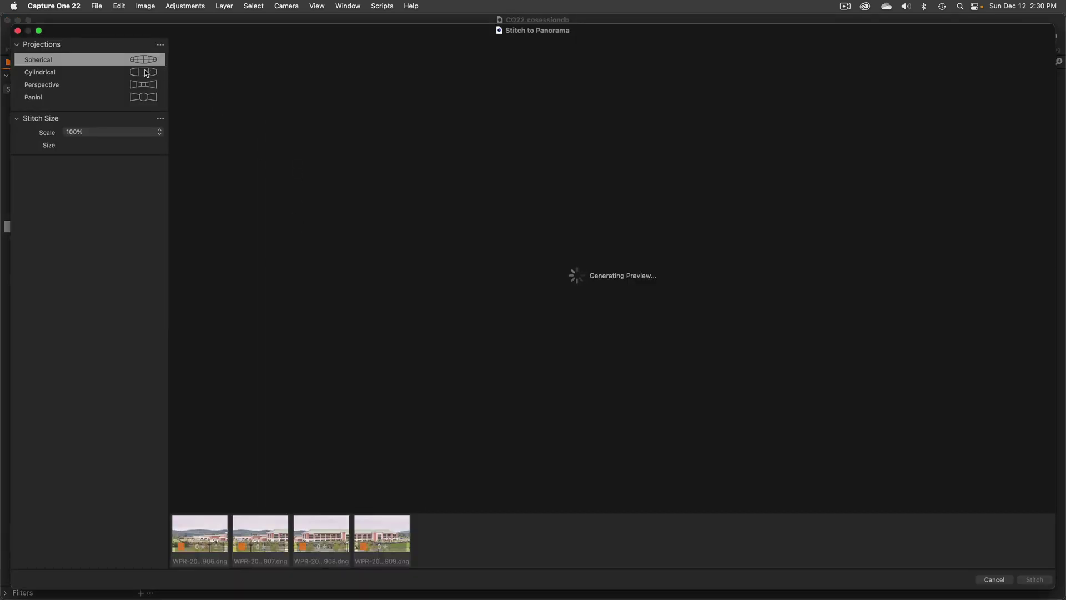
left_click(96, 74)
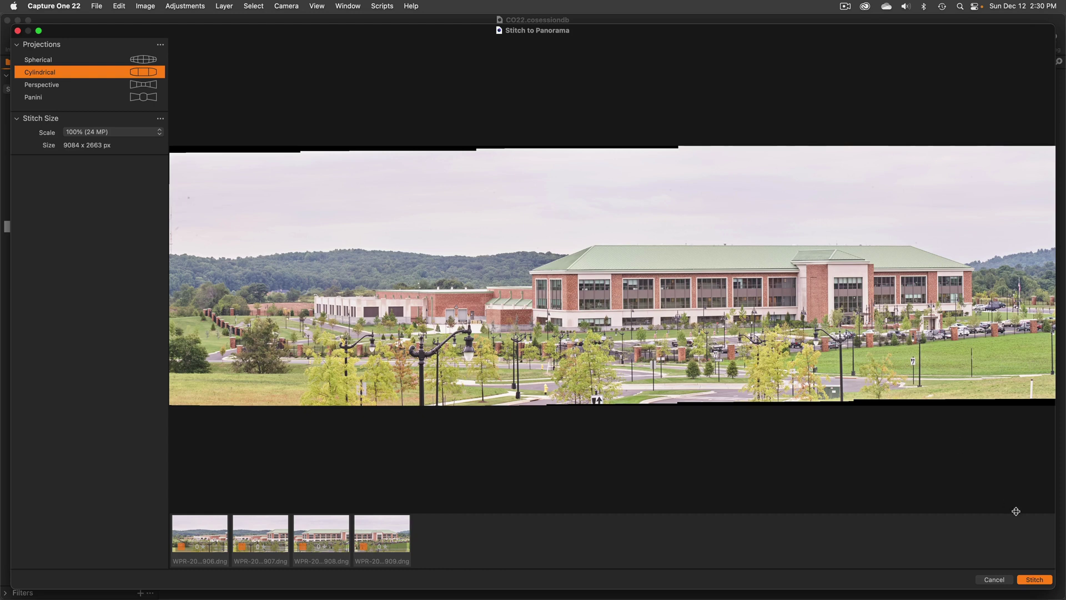
left_click(1036, 579)
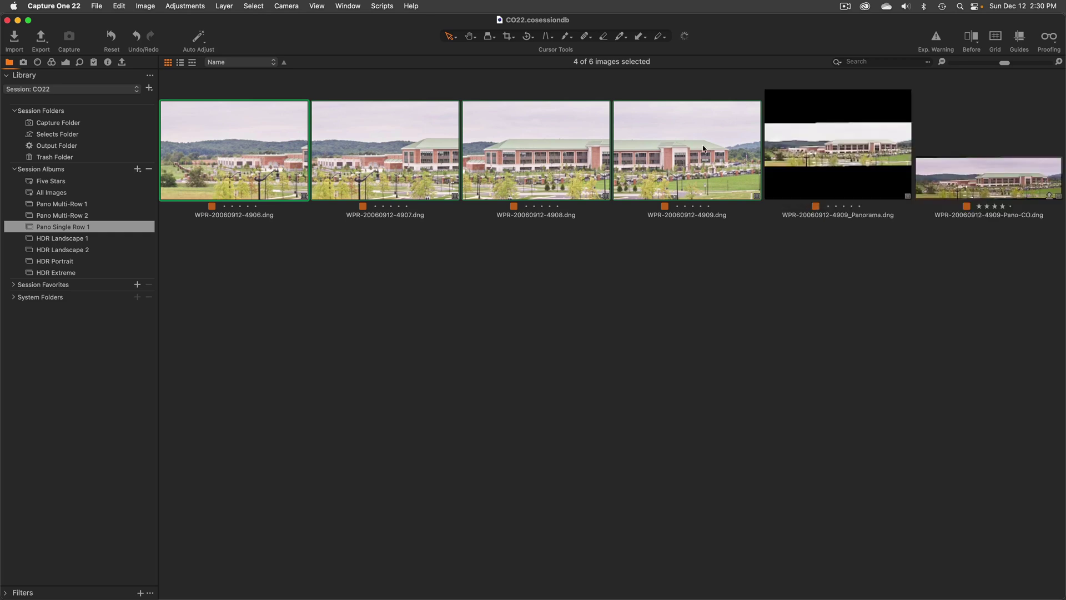
left_click(865, 183)
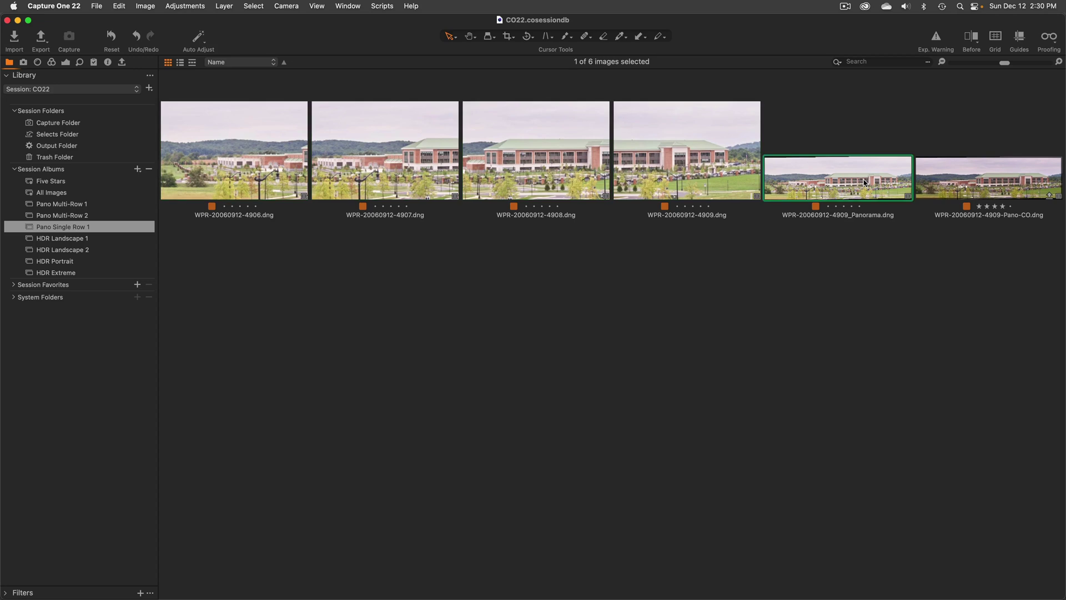
left_click(964, 183)
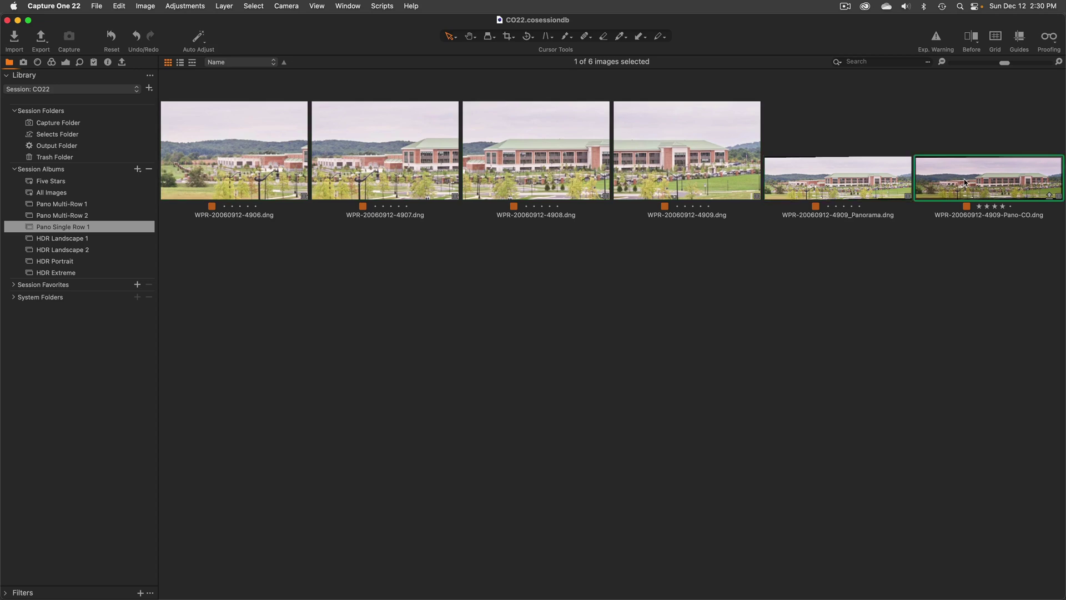
left_click(65, 62)
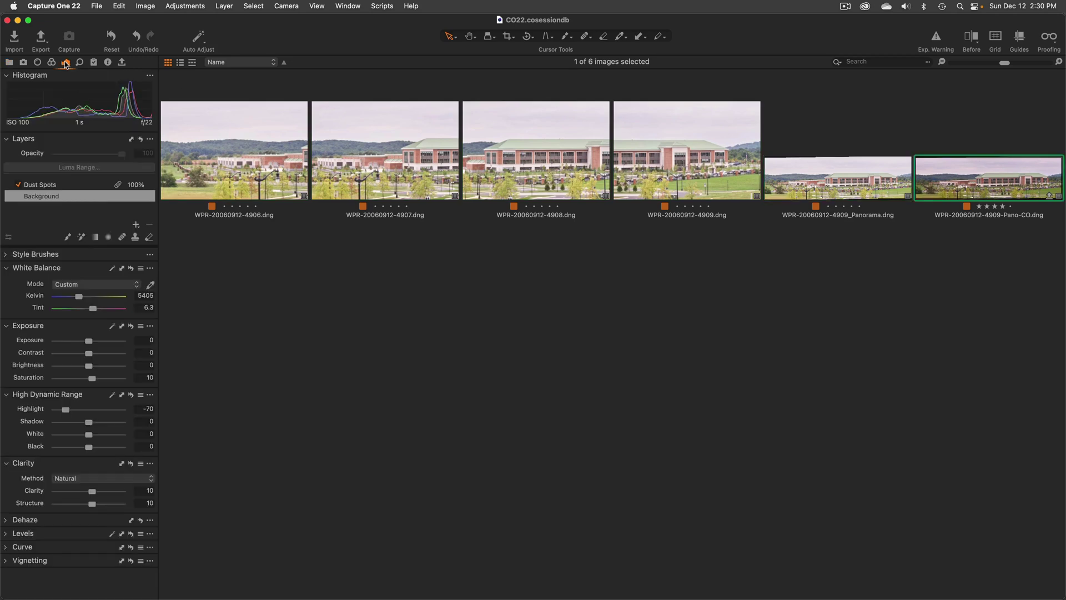
left_click(79, 184)
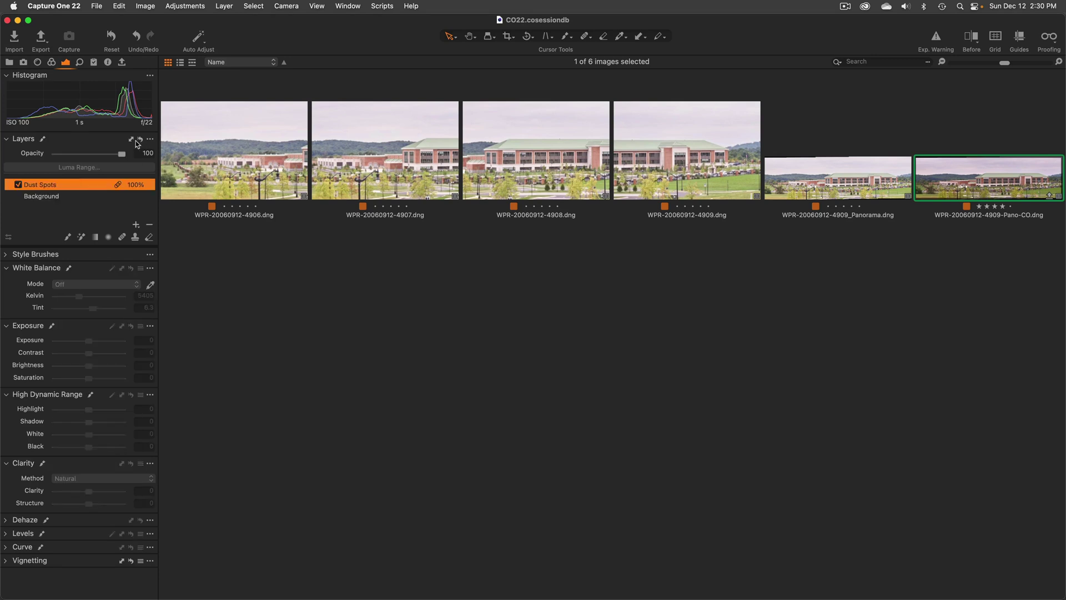
left_click(866, 178)
left_click(999, 182)
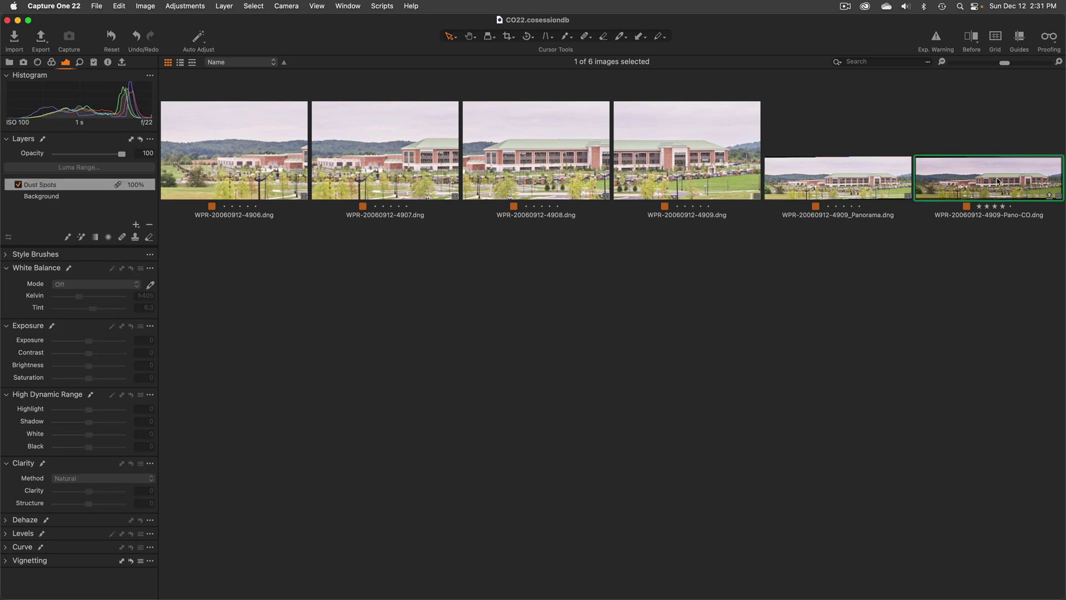
left_click(853, 179)
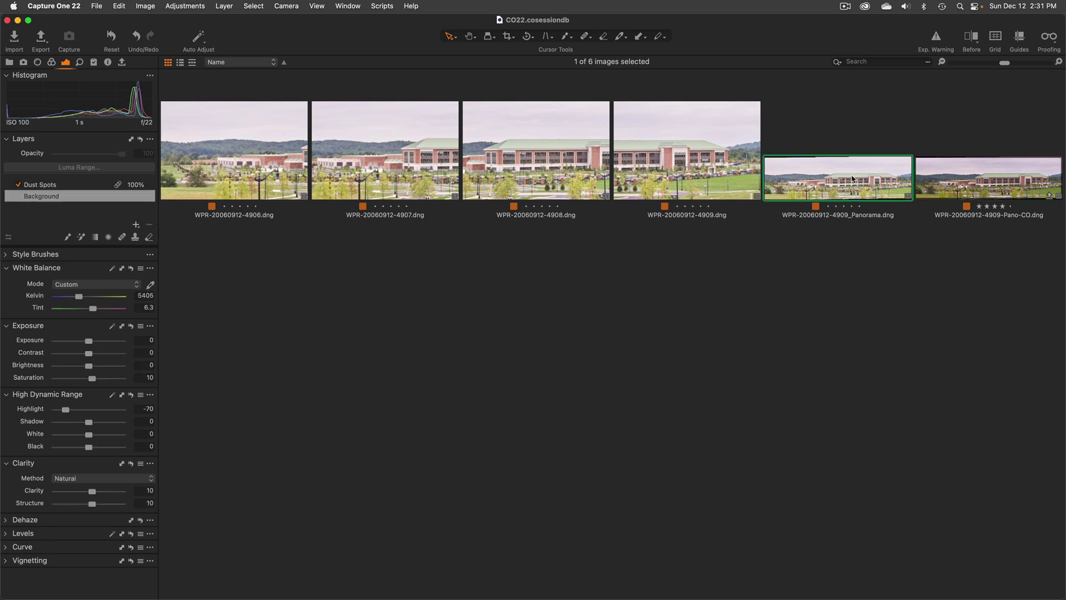
double_click(852, 179)
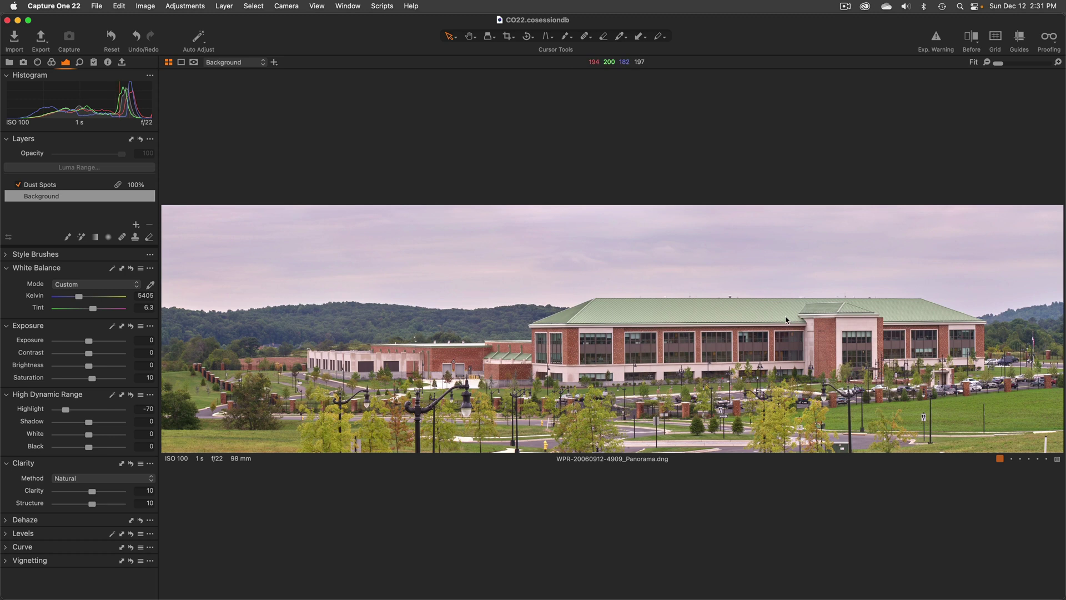
Show the healing points of the Dust Spots layer across the sky, then hide them and return to the Select cursor.
left_click(86, 186)
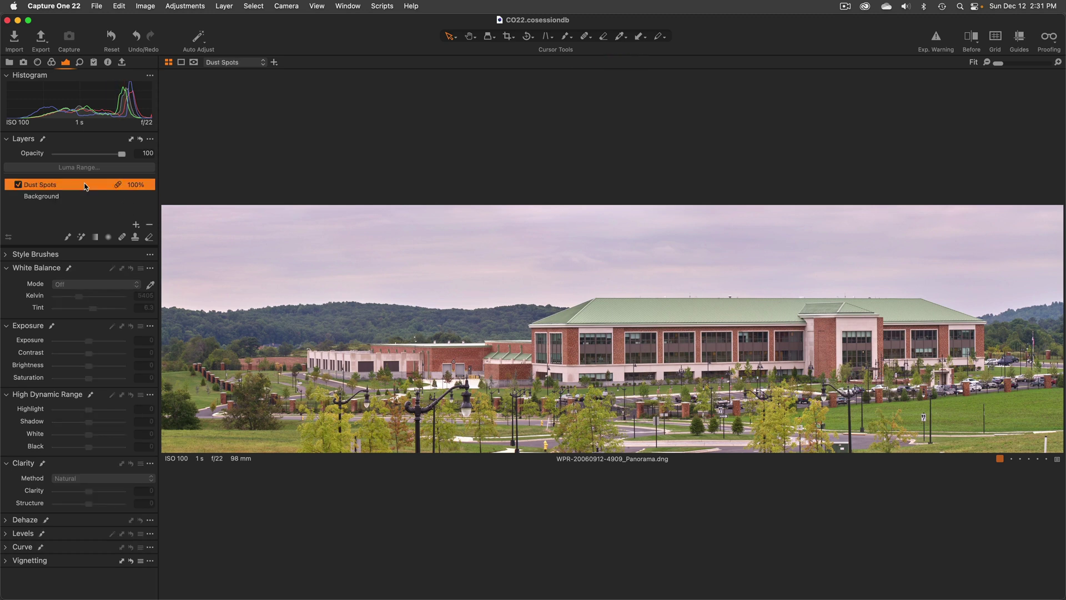
key("q")
key("m")
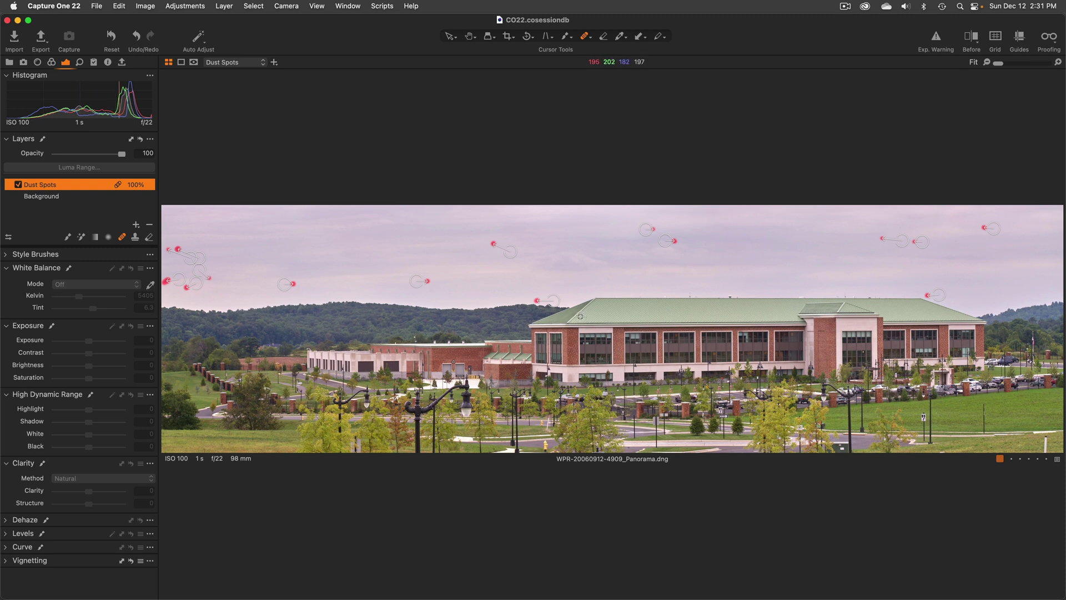
key("m")
key("v")
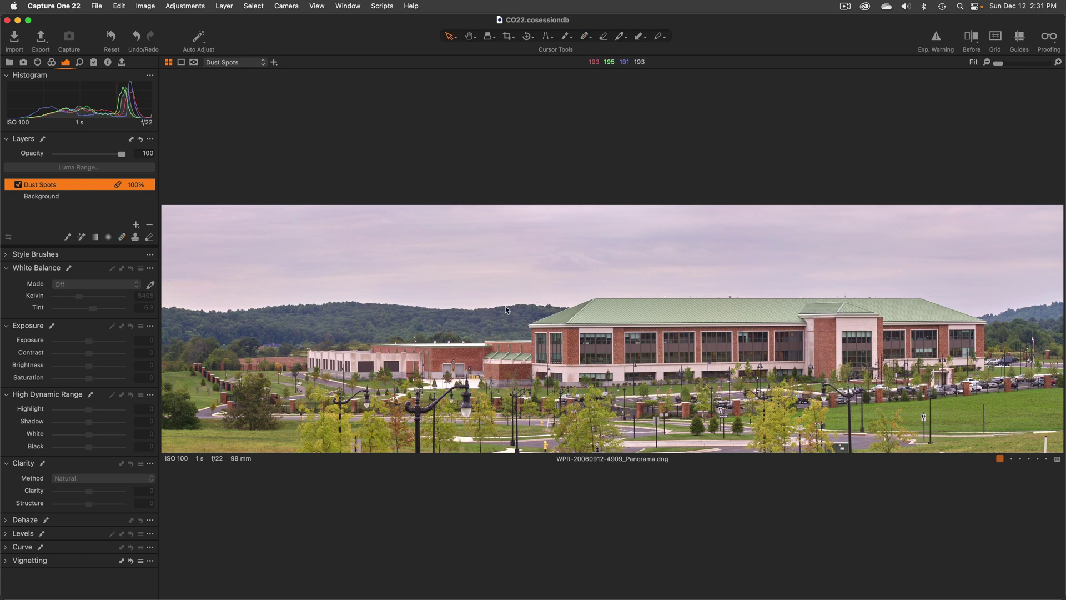
Examine the building panorama at 100% with the Background layer selected, from the roof and facade to the far hills and back.
left_click(78, 196)
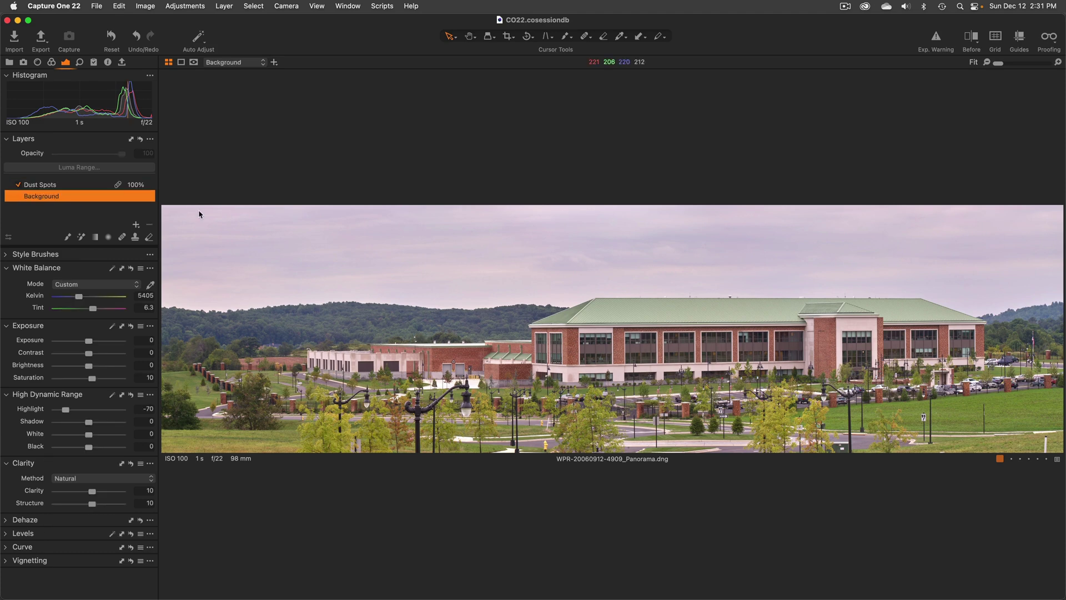
key("period")
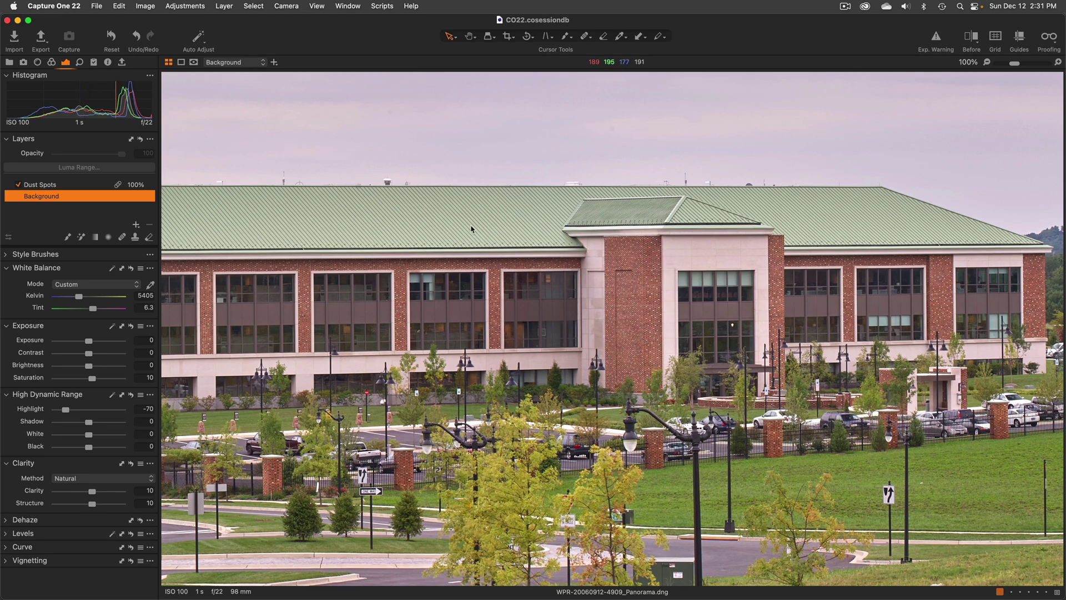
scroll(469, 228, "left", 6)
scroll(469, 229, "left", 1)
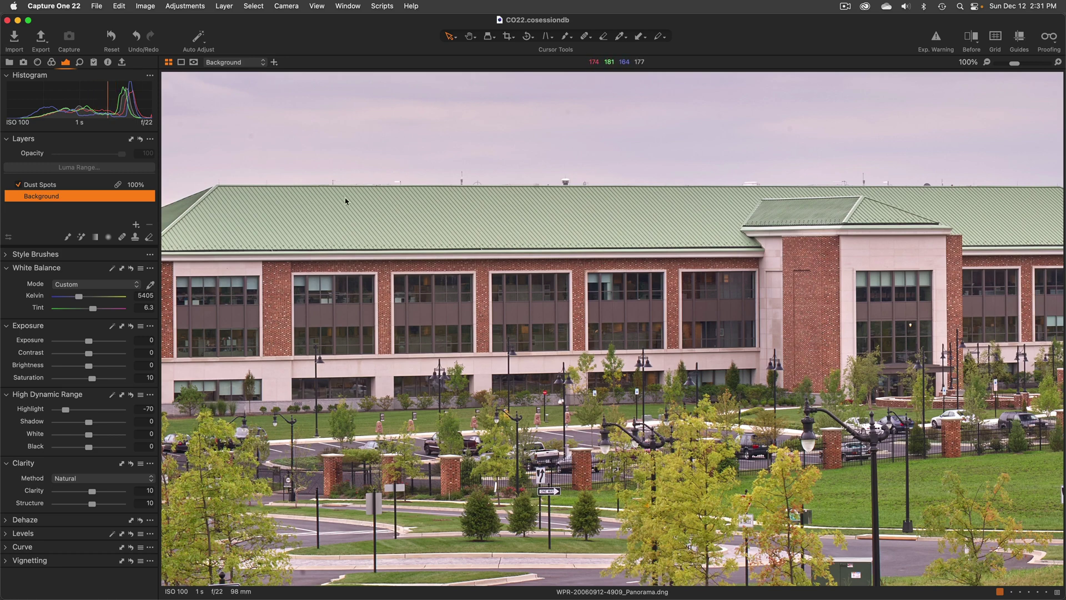
scroll(345, 201, "left", 2)
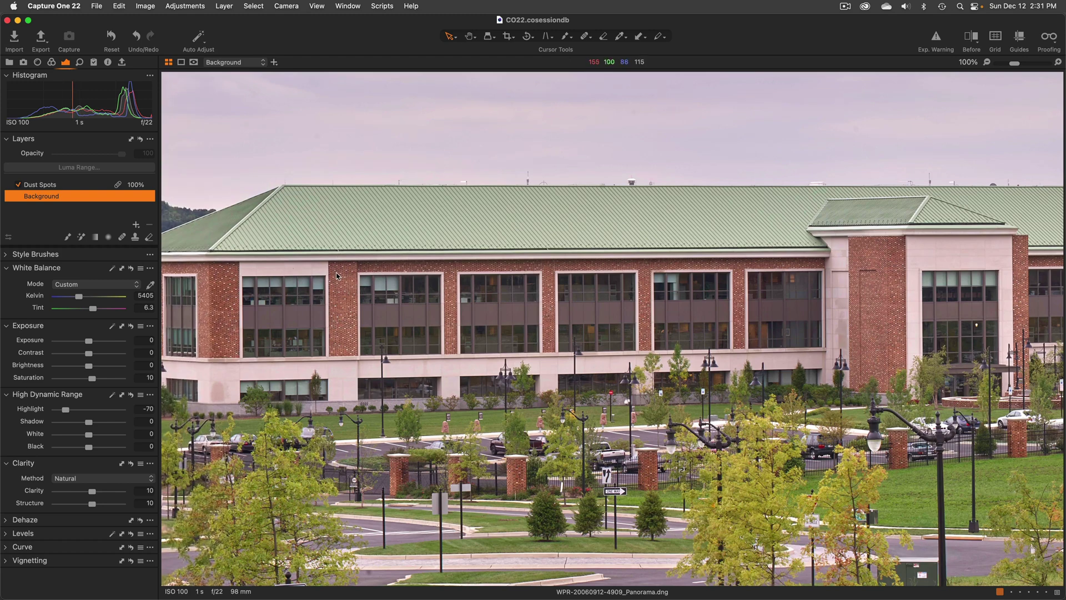
scroll(303, 277, "left", 4)
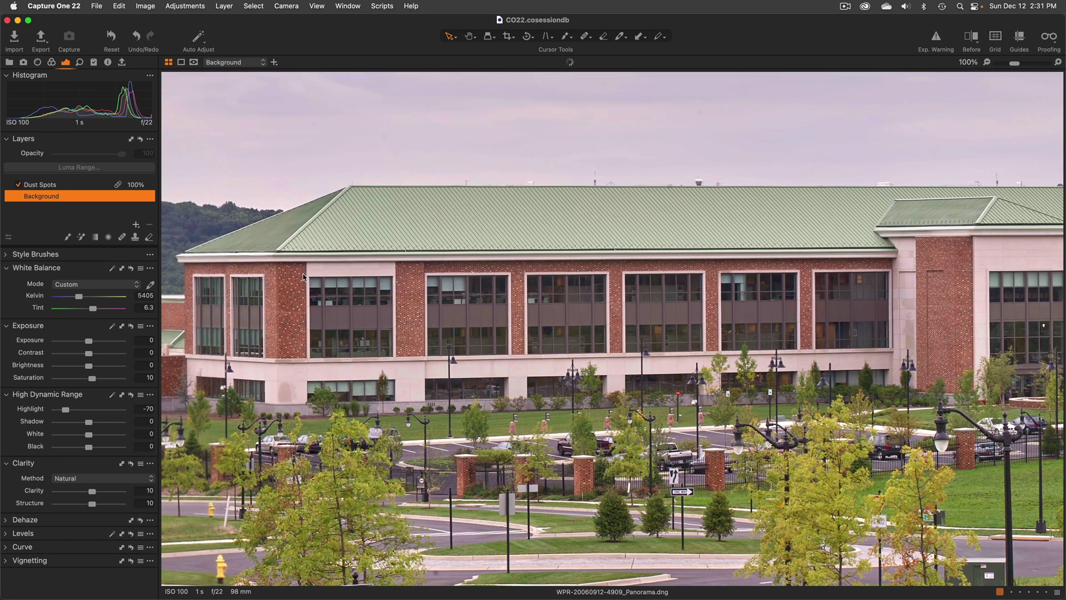
scroll(303, 277, "left", 5)
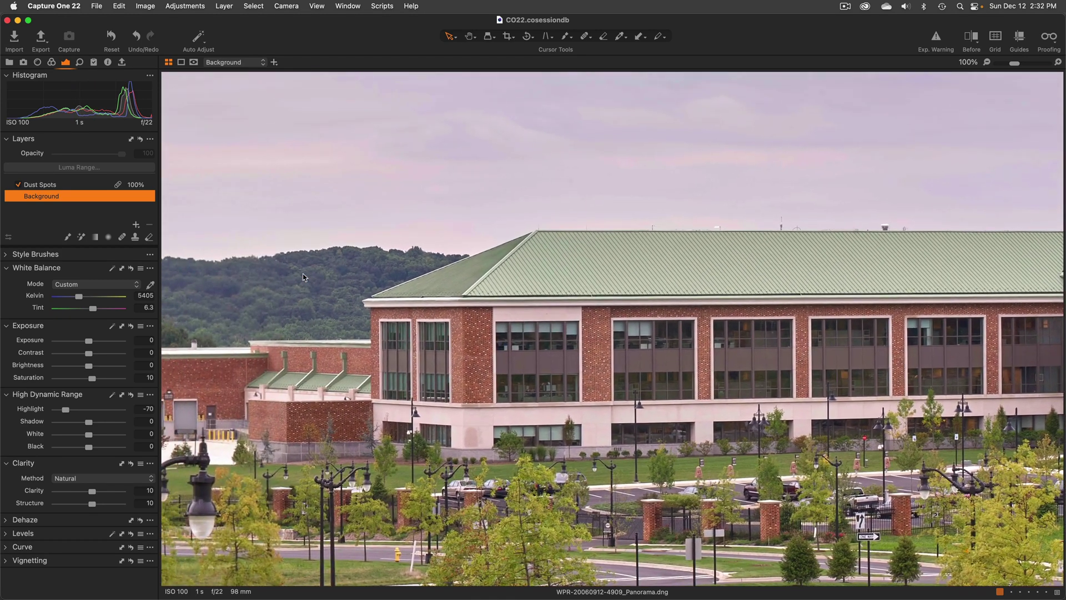
scroll(303, 277, "left", 8)
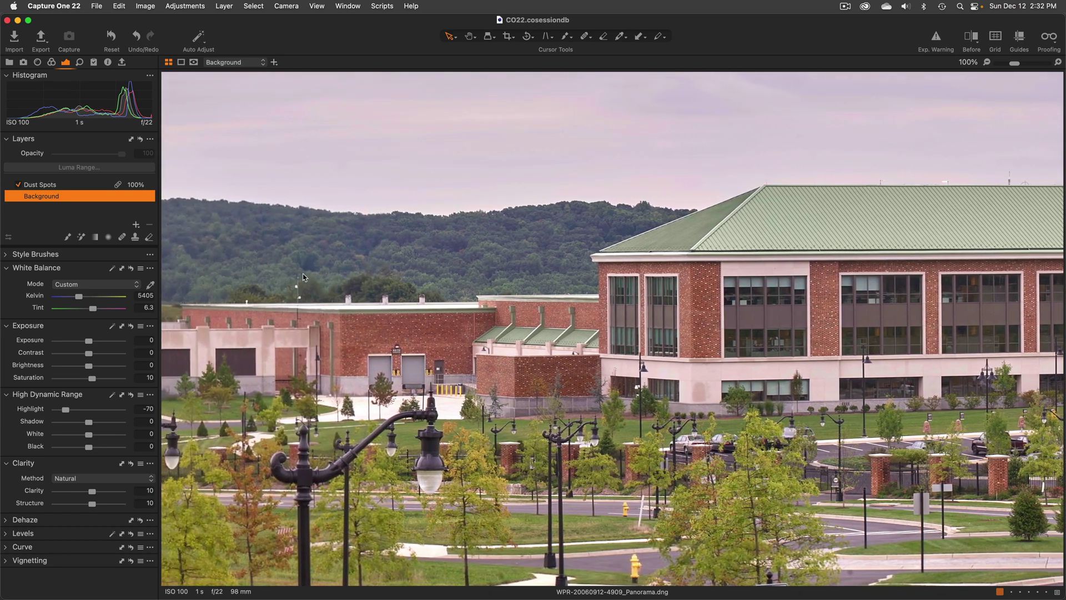
scroll(303, 277, "left", 5)
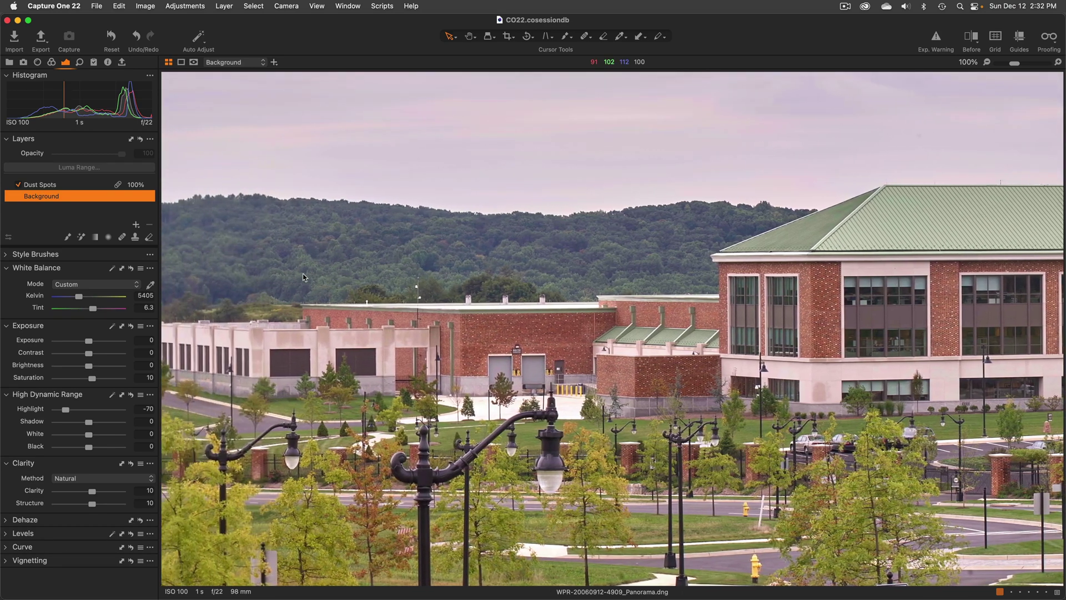
scroll(304, 277, "left", 3)
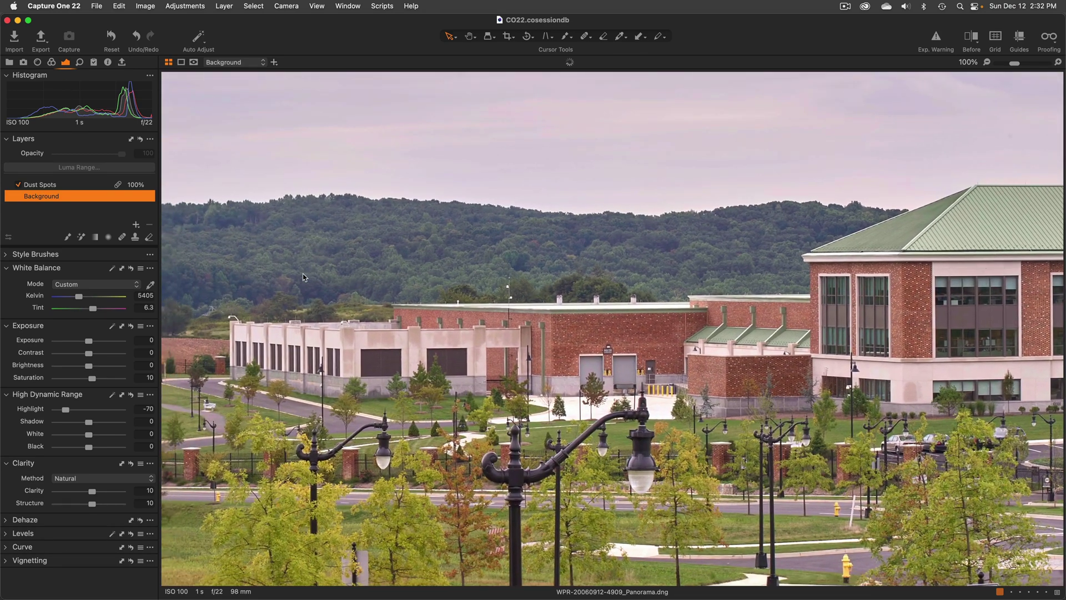
scroll(302, 277, "right", 10)
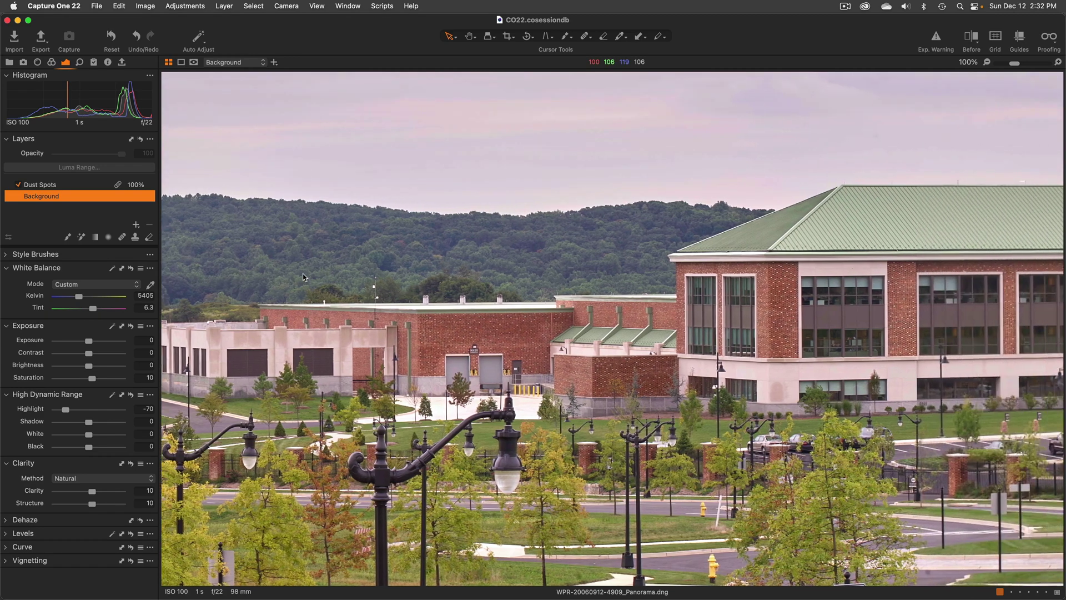
scroll(302, 275, "right", 10)
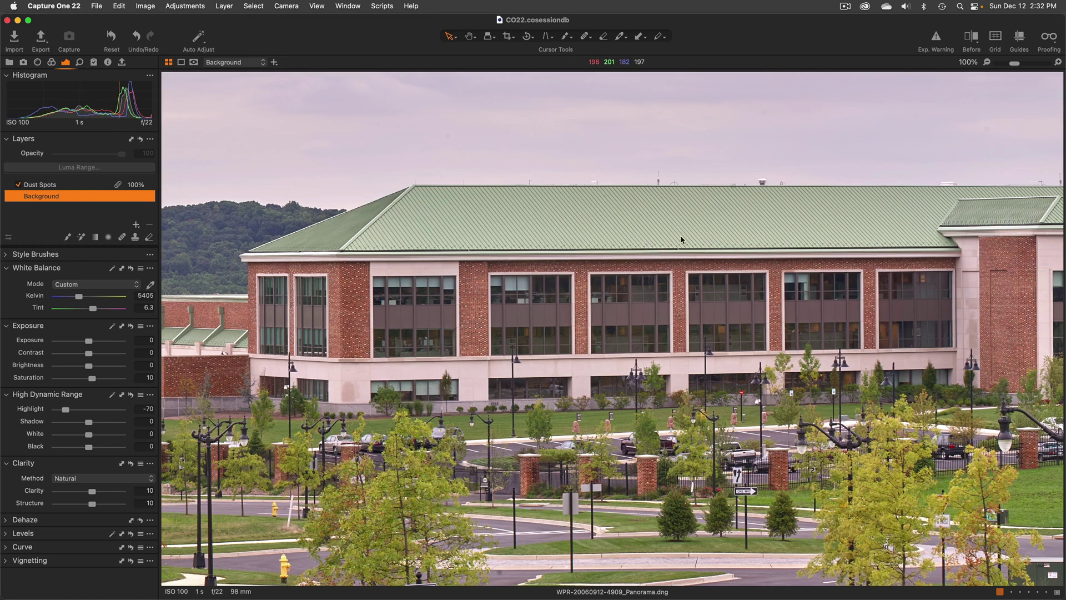
scroll(682, 240, "right", 5)
scroll(682, 240, "right", 15)
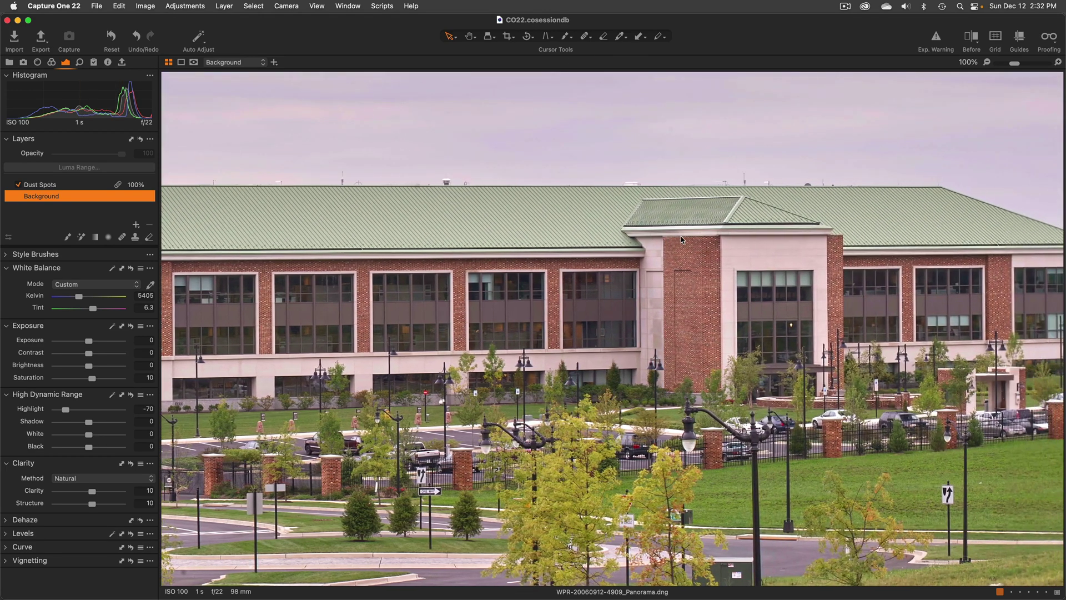
scroll(681, 240, "right", 1)
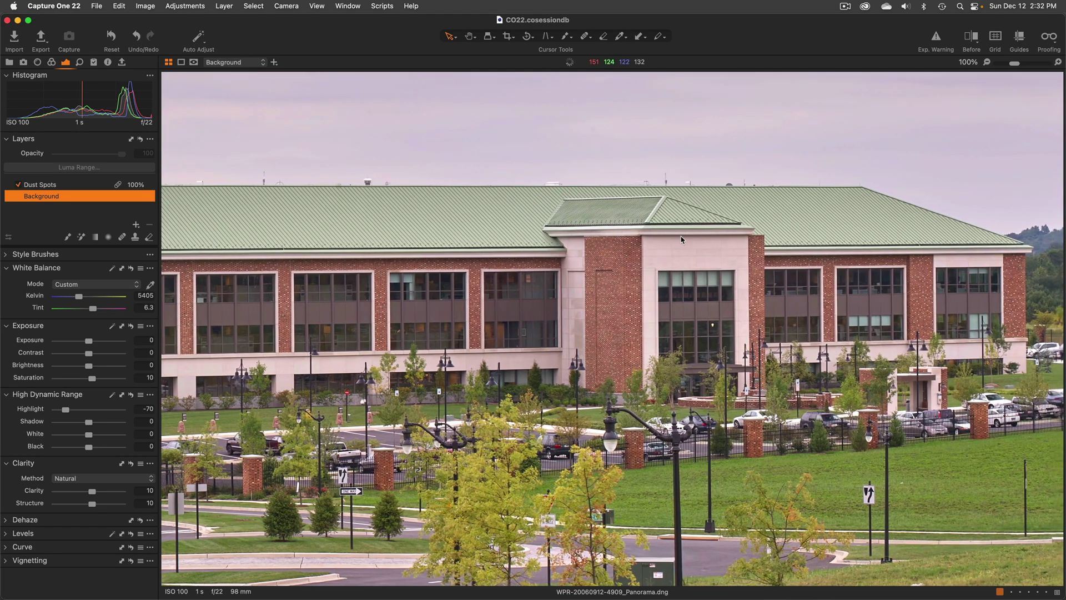
Heal the dust spot in the sky above the building's roof on the Dust Spots layer and reselect the Background layer.
left_click(106, 183)
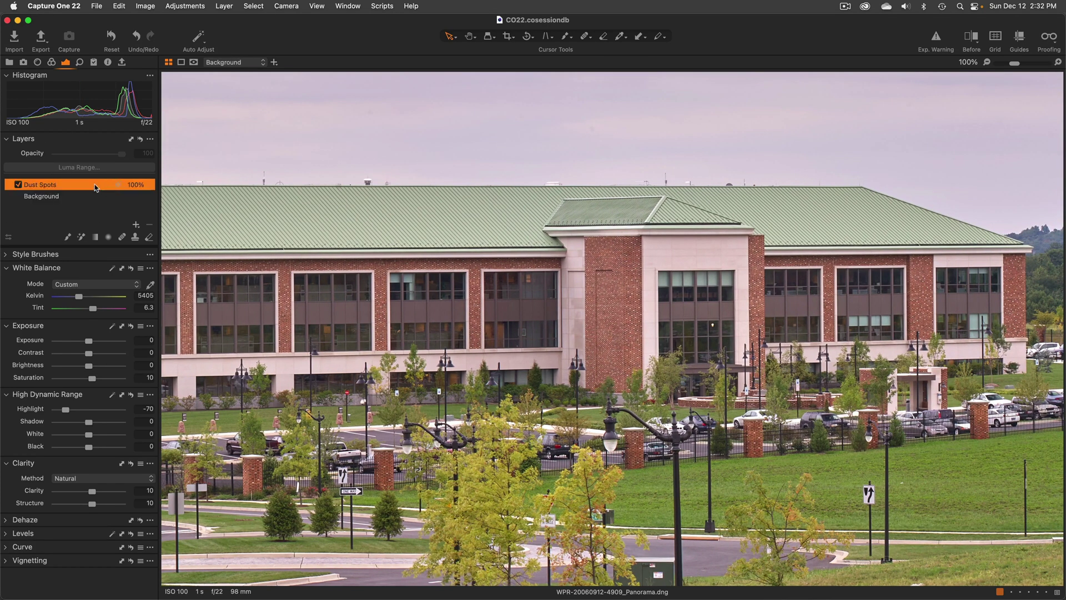
left_click(592, 128)
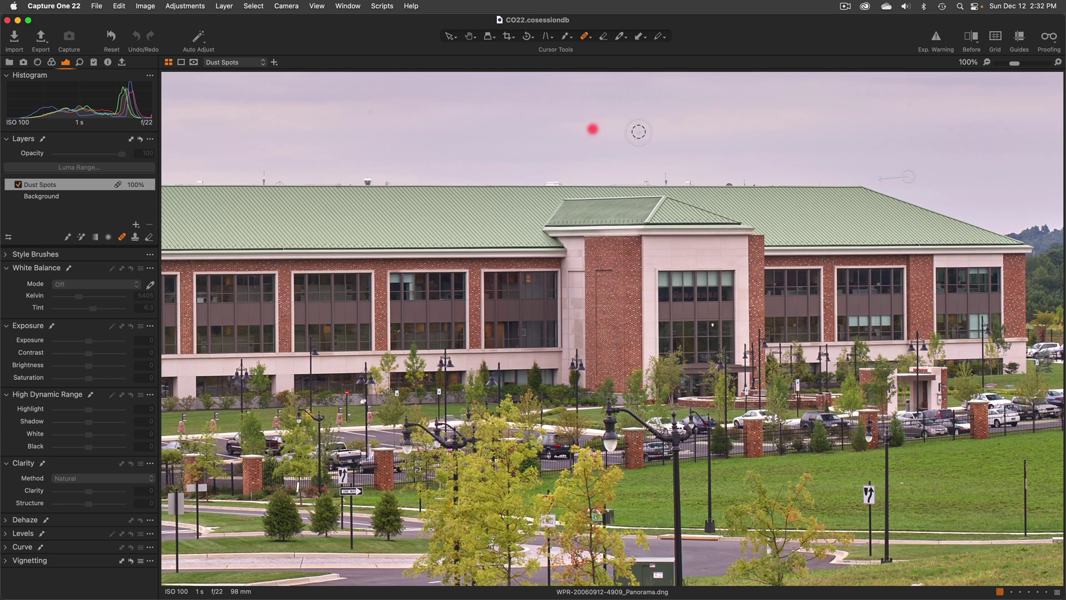
left_click(91, 197)
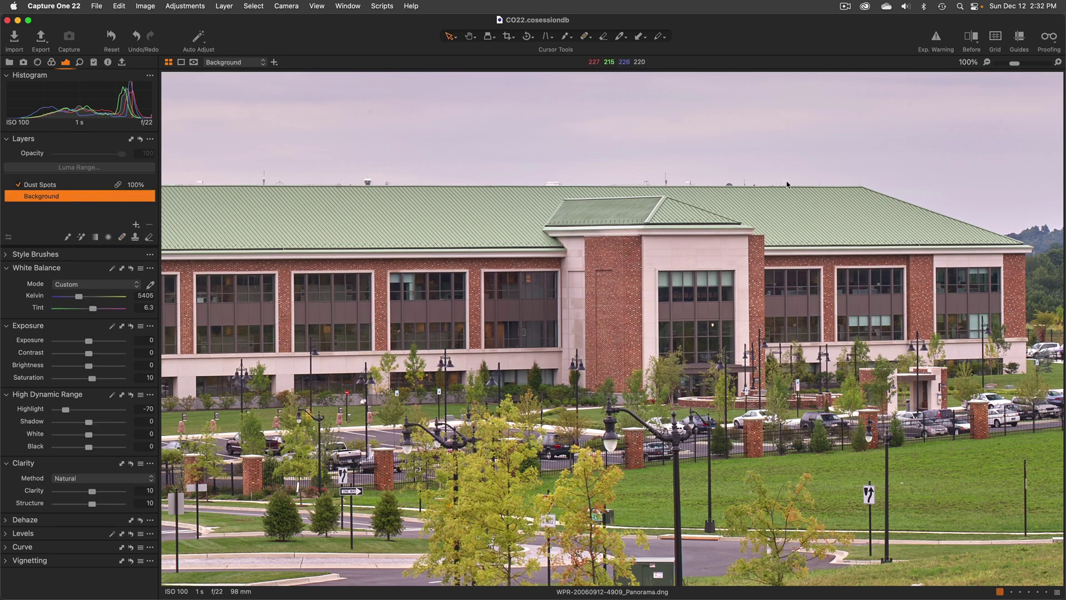
Heal a dust spot higher in the sky on the Dust Spots layer, then restore the Select cursor and the Background layer.
scroll(786, 184, "right", 5)
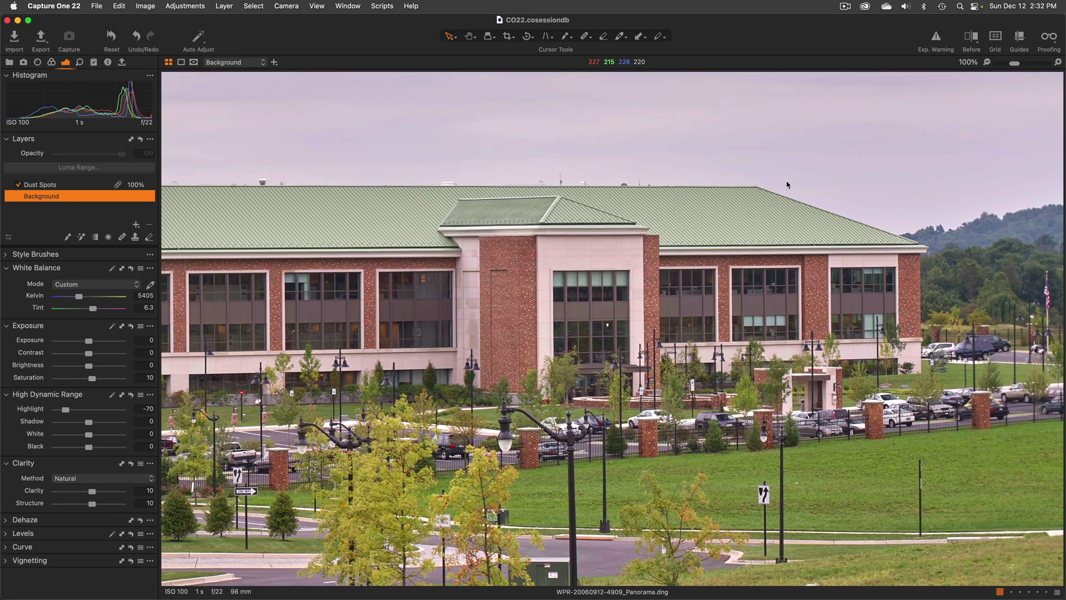
scroll(786, 184, "right", 3)
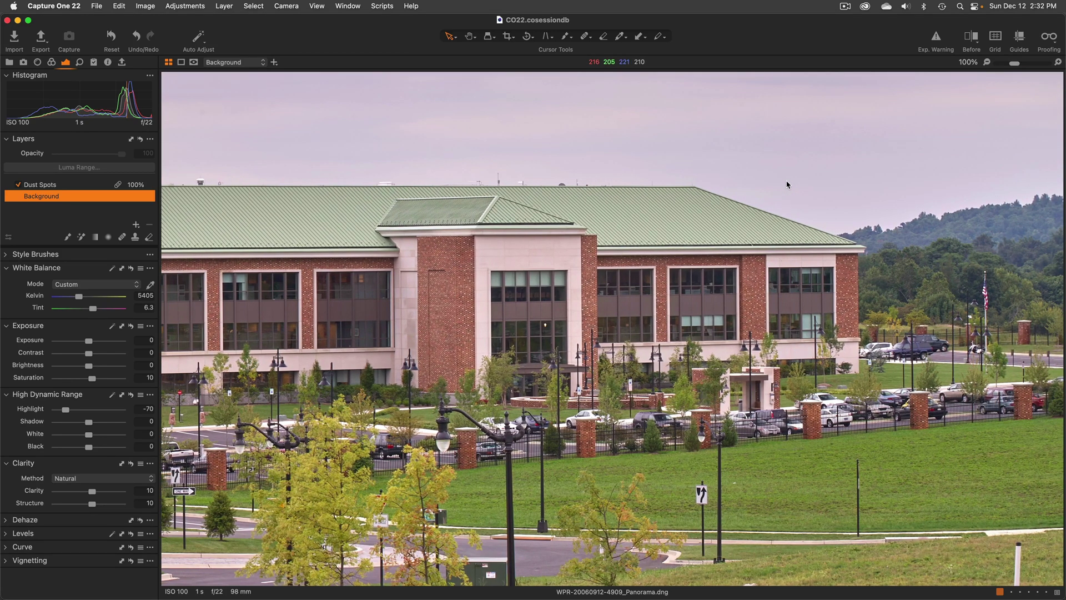
scroll(787, 185, "up", 6)
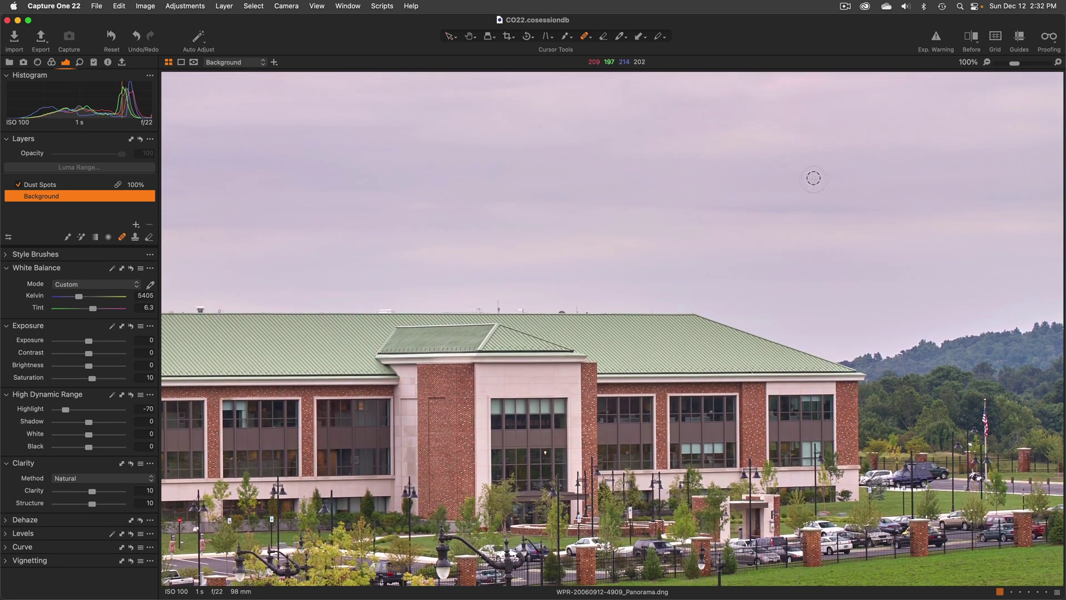
left_click(96, 186)
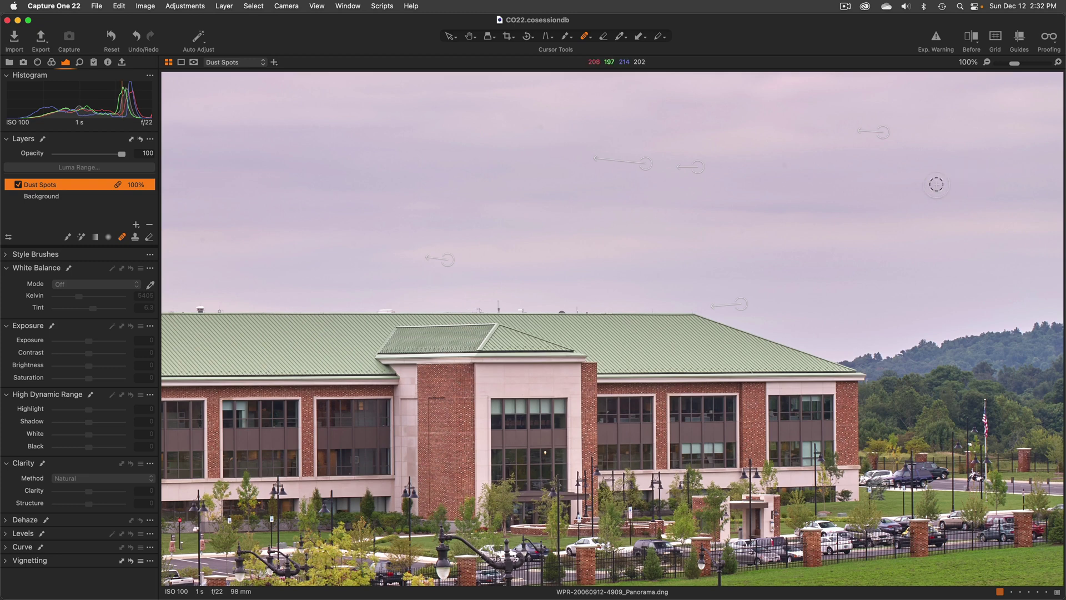
left_click(781, 165)
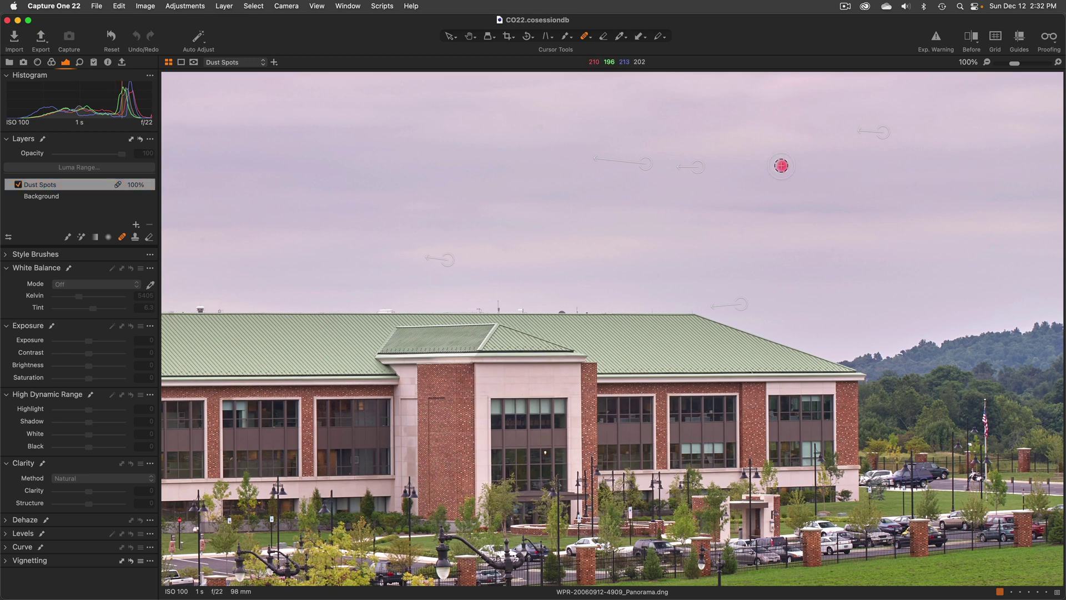
key("v")
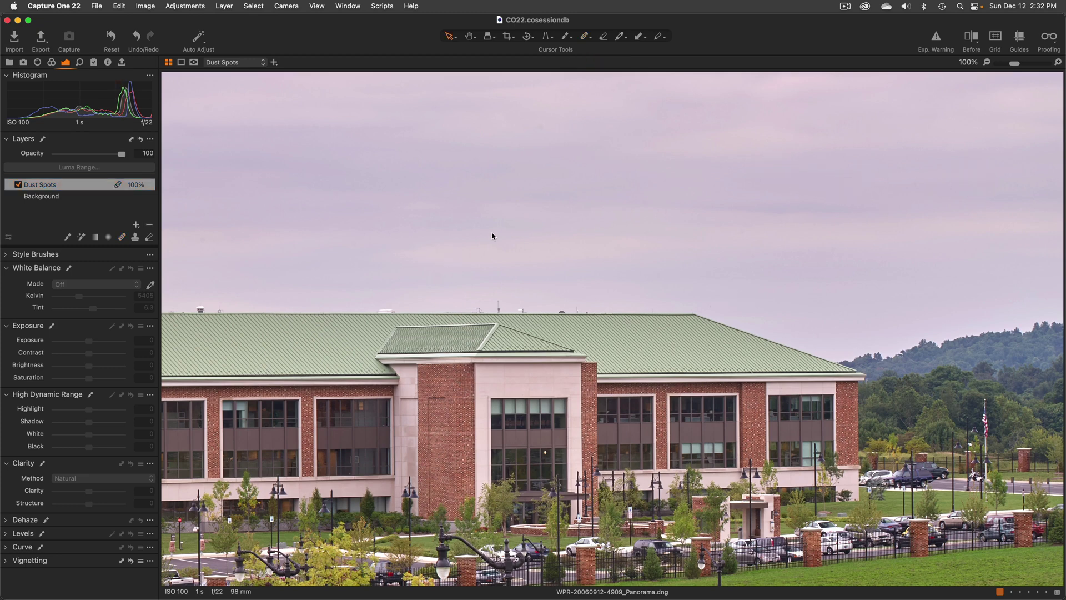
left_click(129, 197)
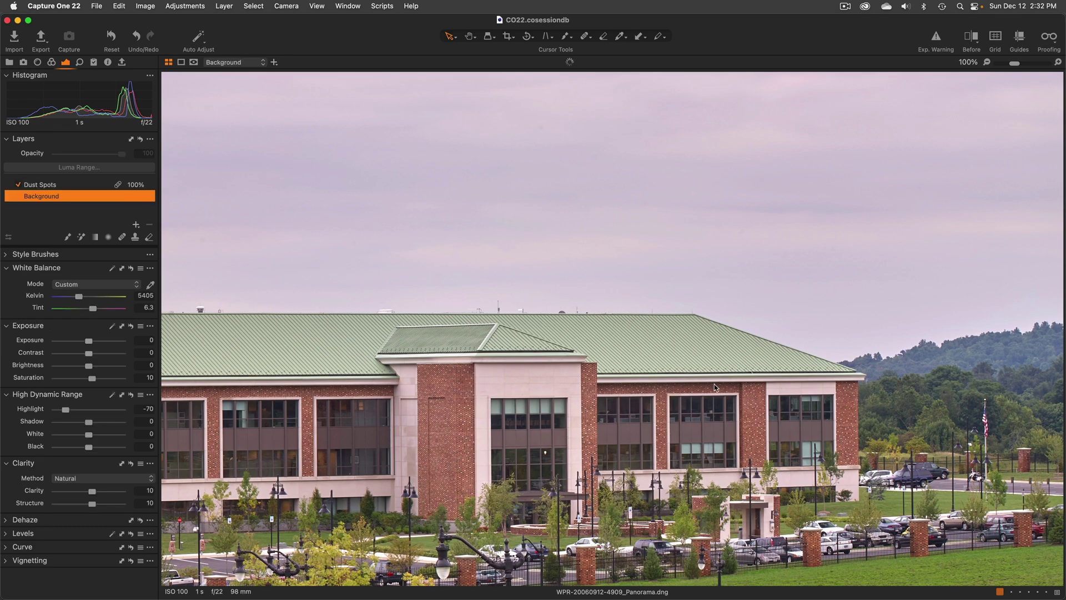
Fit the whole panorama in the view and open the HDR Landscape 1 session album.
scroll(714, 384, "left", 5)
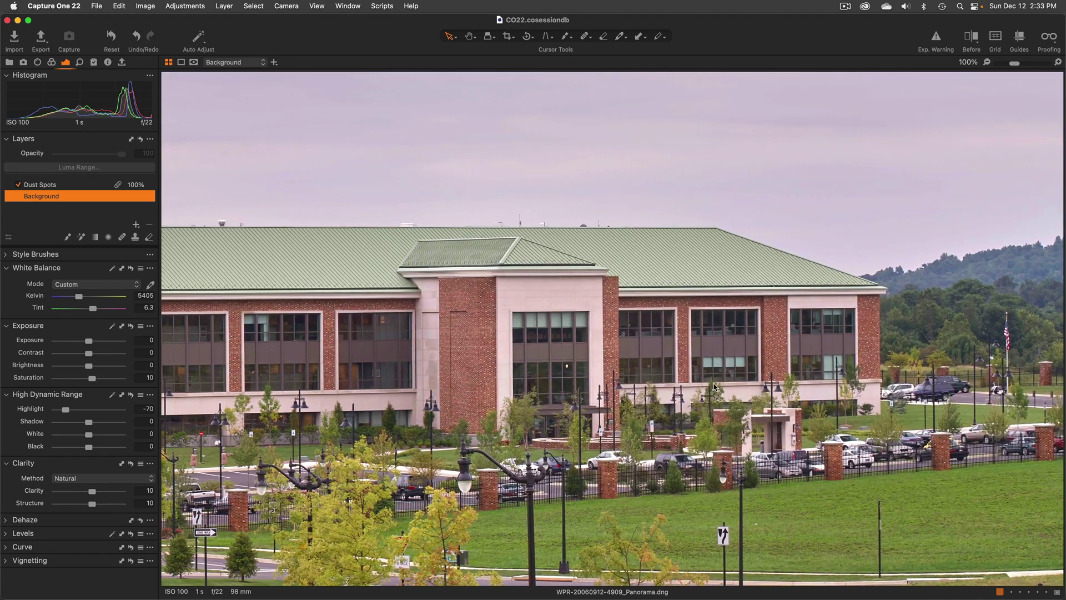
key("super+0")
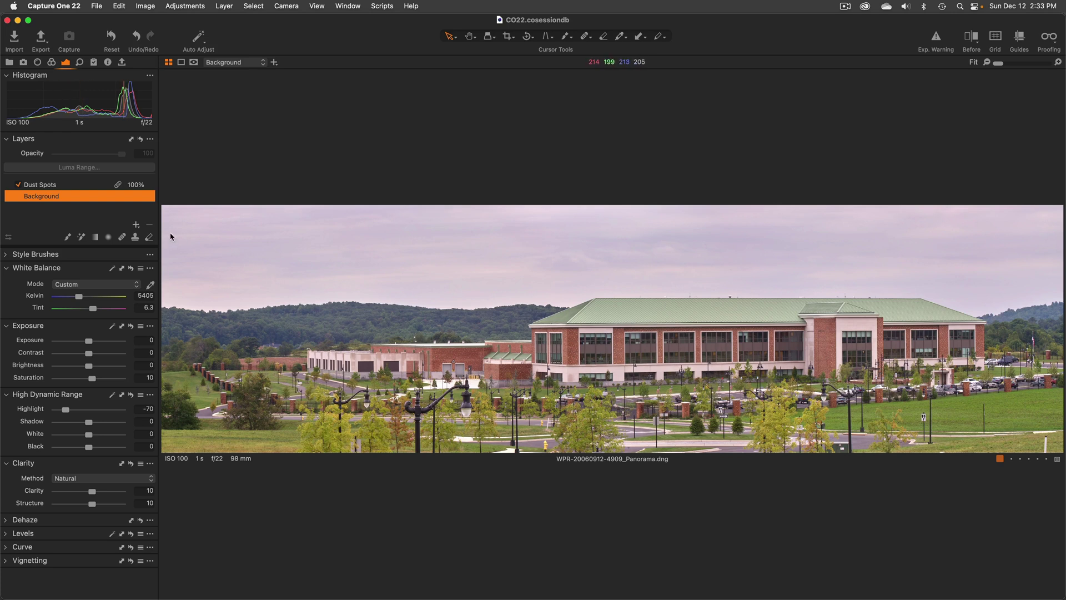
left_click(10, 63)
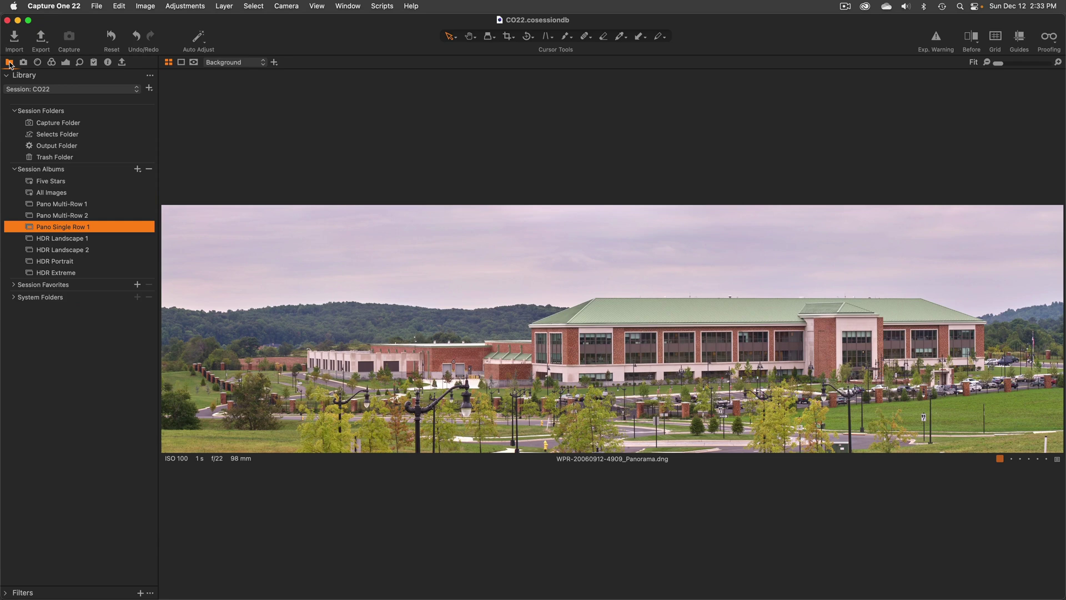
left_click(93, 216)
left_click(95, 231)
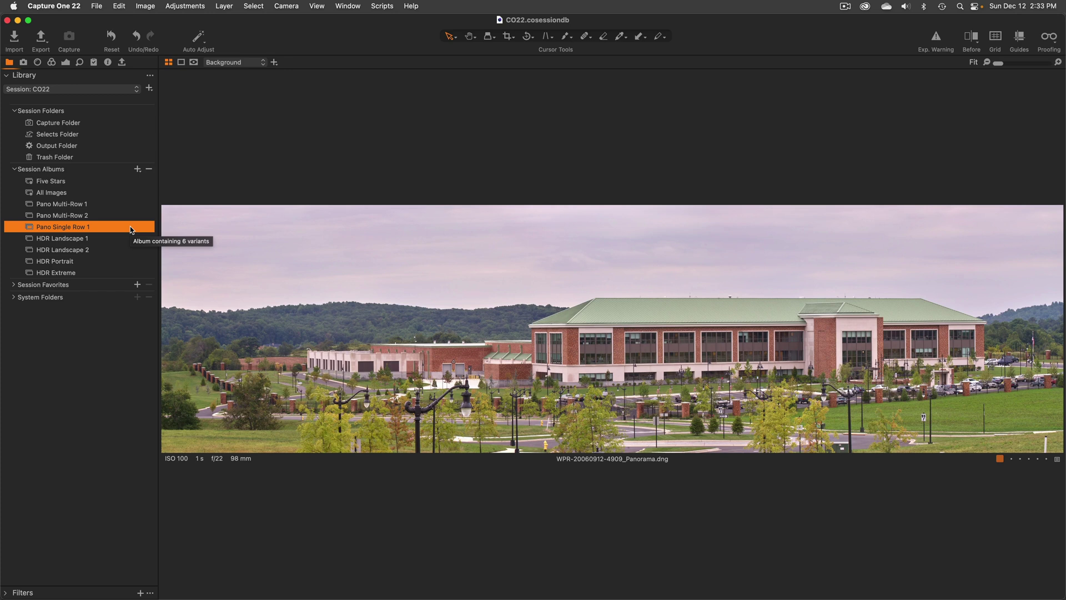
left_click(98, 243)
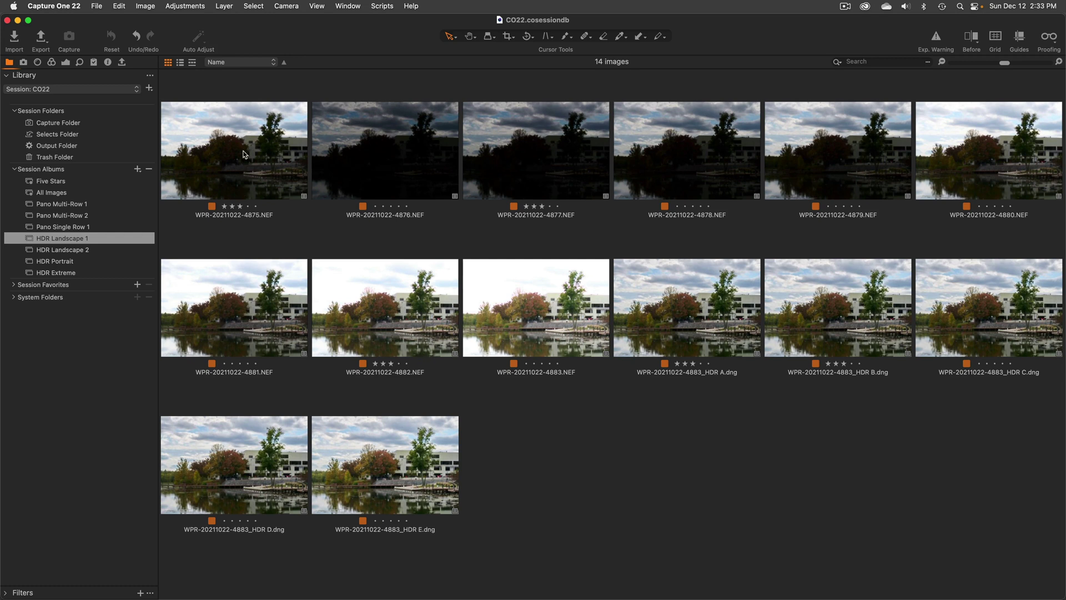
left_click(386, 290)
double_click(387, 290)
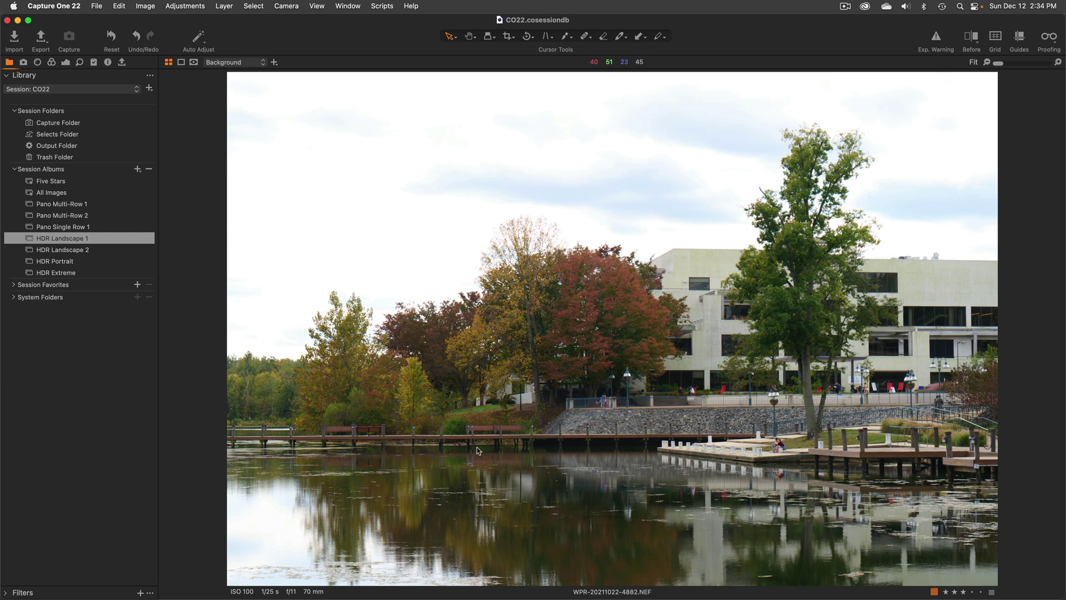
key("super+alt+v")
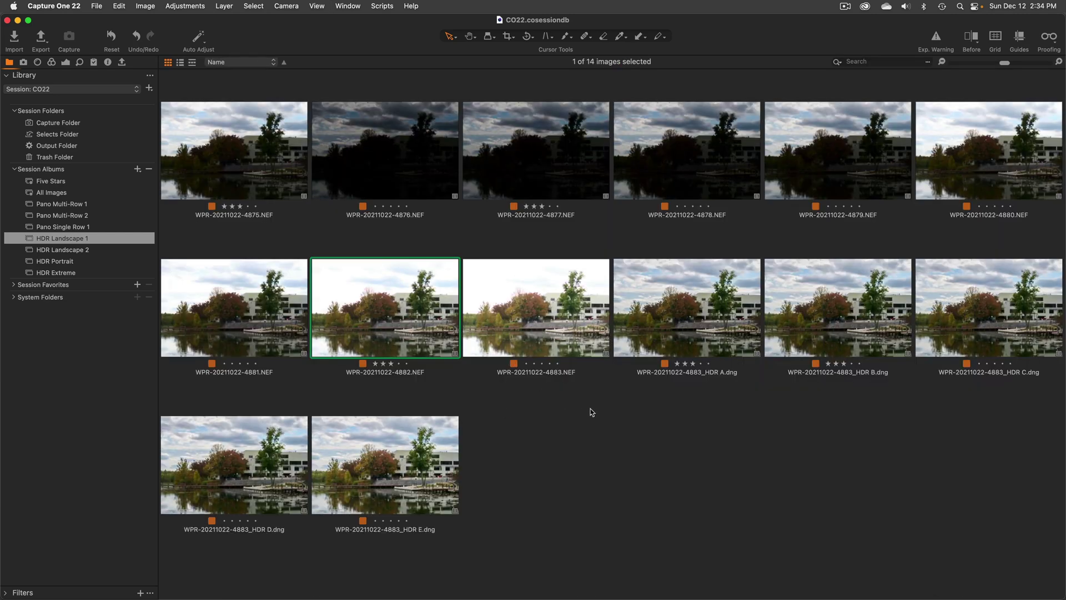
left_click(688, 311)
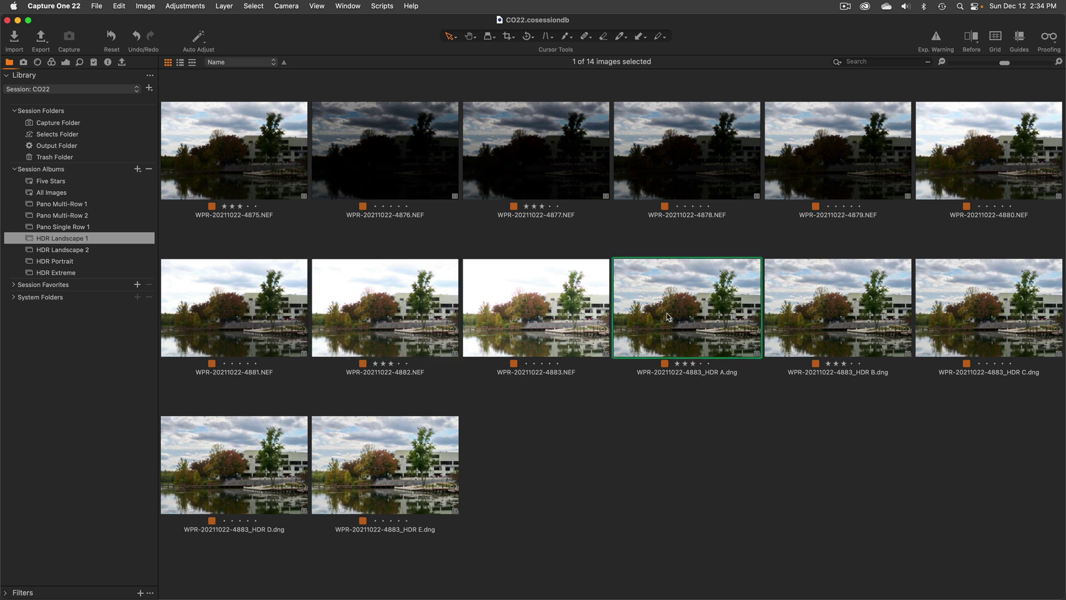
Select every other bracketed exposure, frames 4875, 4877, 4879, 4881 and 4883, and reduce the selection to WPR-20211022-4875.NEF alone.
left_click(260, 165)
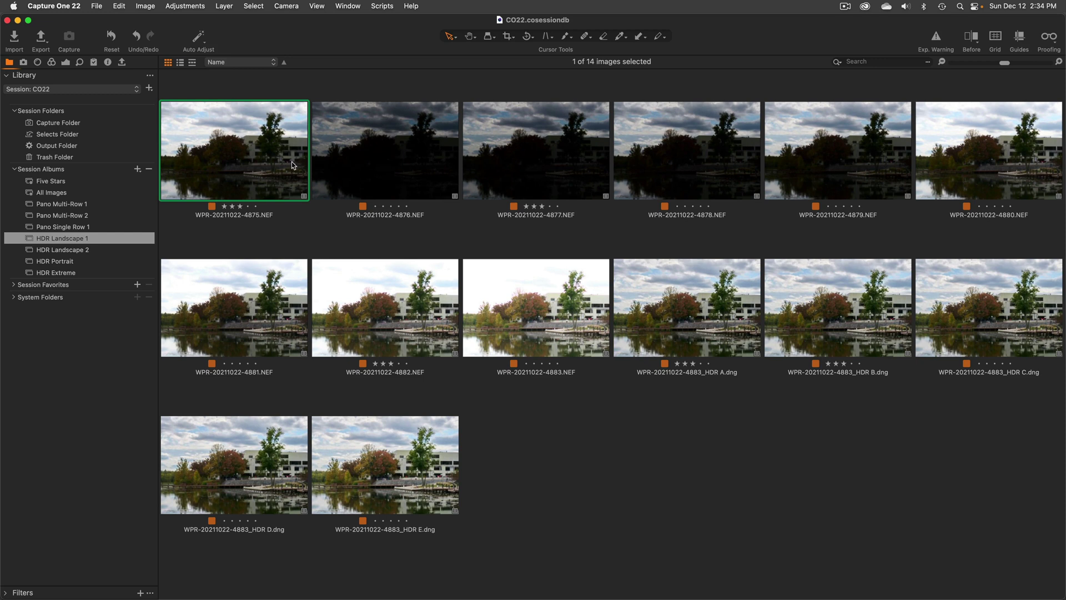
left_click(522, 161, "super")
left_click(794, 163, "super")
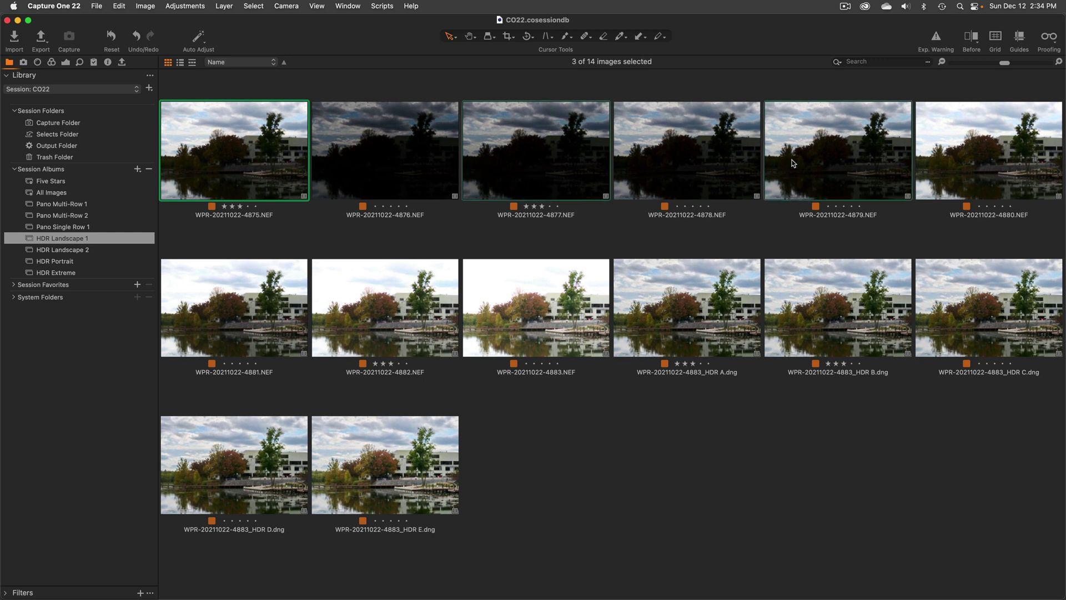
left_click(264, 299, "super")
left_click(517, 303, "super")
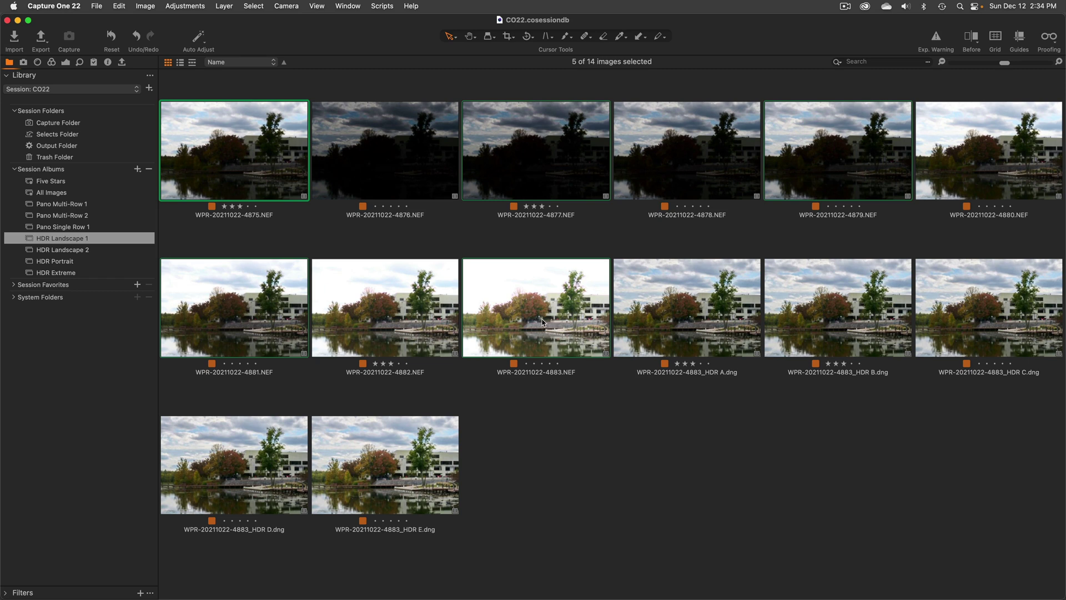
left_click(282, 170)
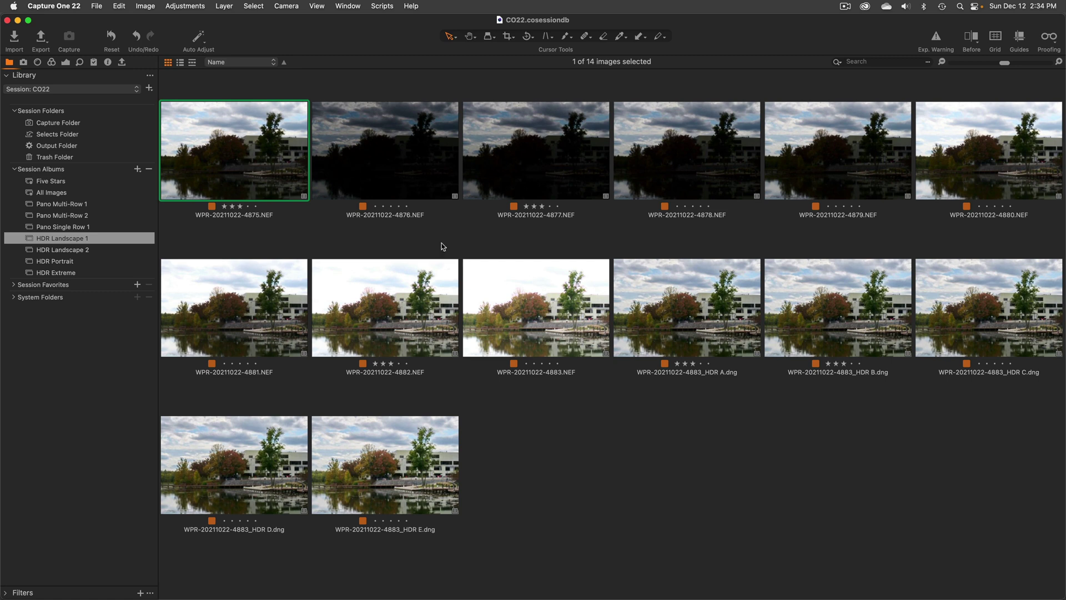
Select all bracketed frames from 4875 through 4883, and narrow the selection to every other one: 4875, 4877, 4879, 4881 and 4883.
left_click(550, 308, "shift")
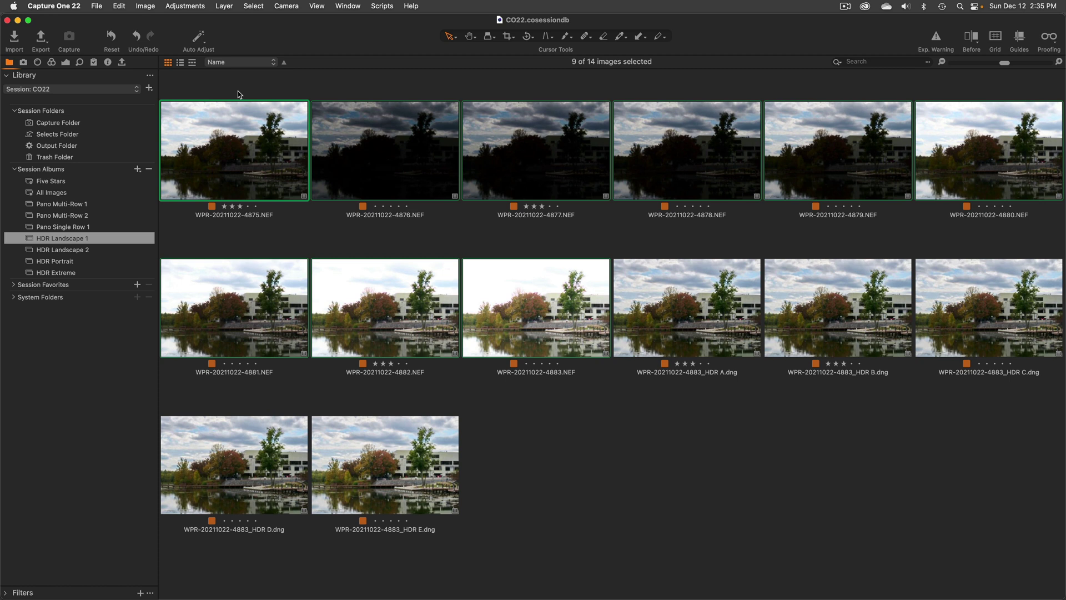
left_click(273, 85)
left_click(541, 137, "super")
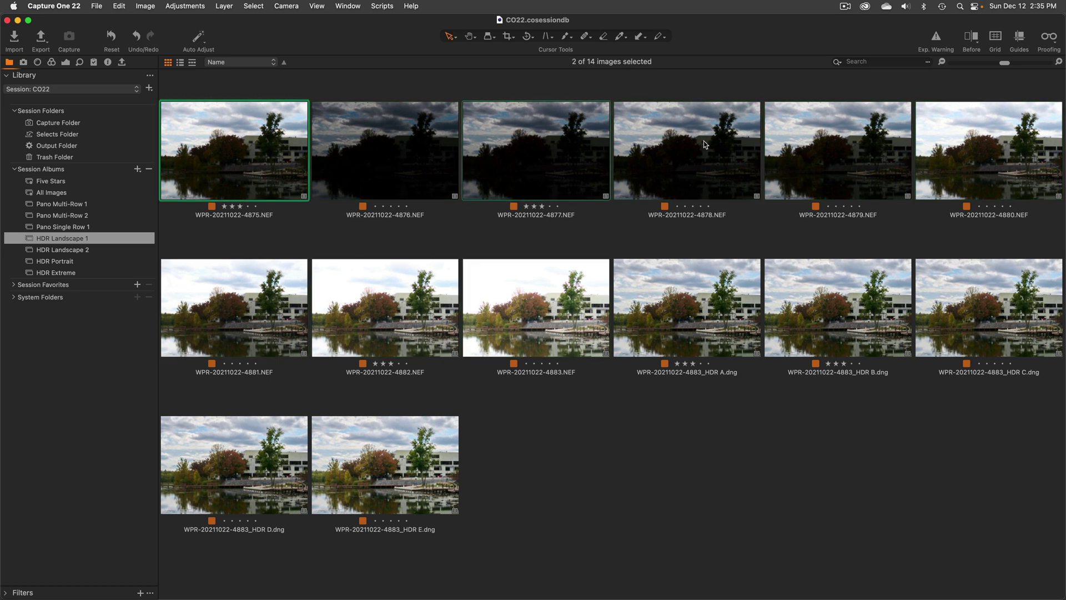
left_click(807, 147, "super")
left_click(270, 293, "super")
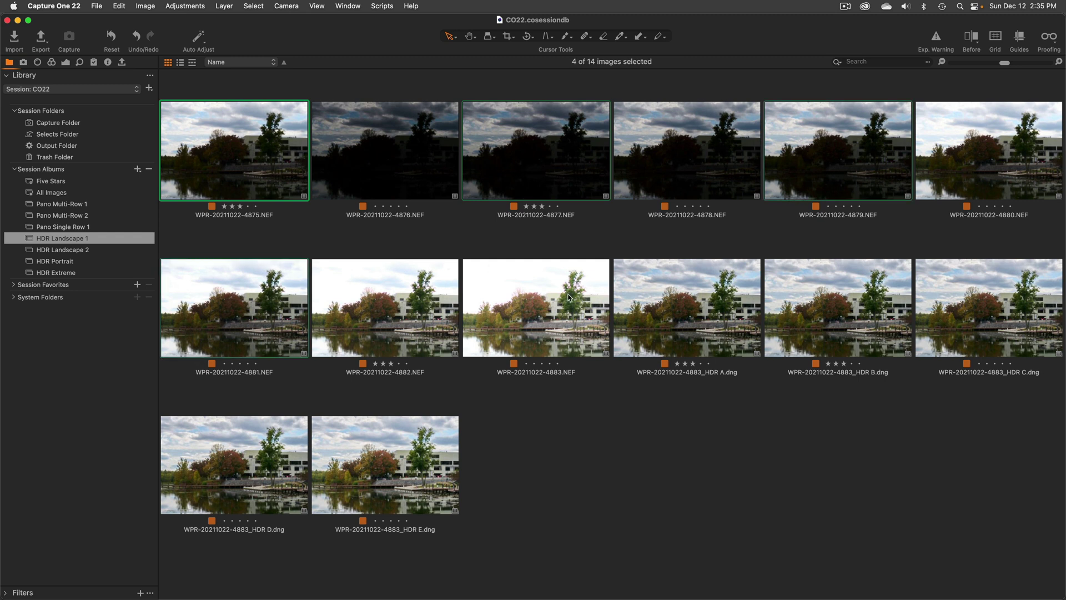
left_click(570, 299, "super")
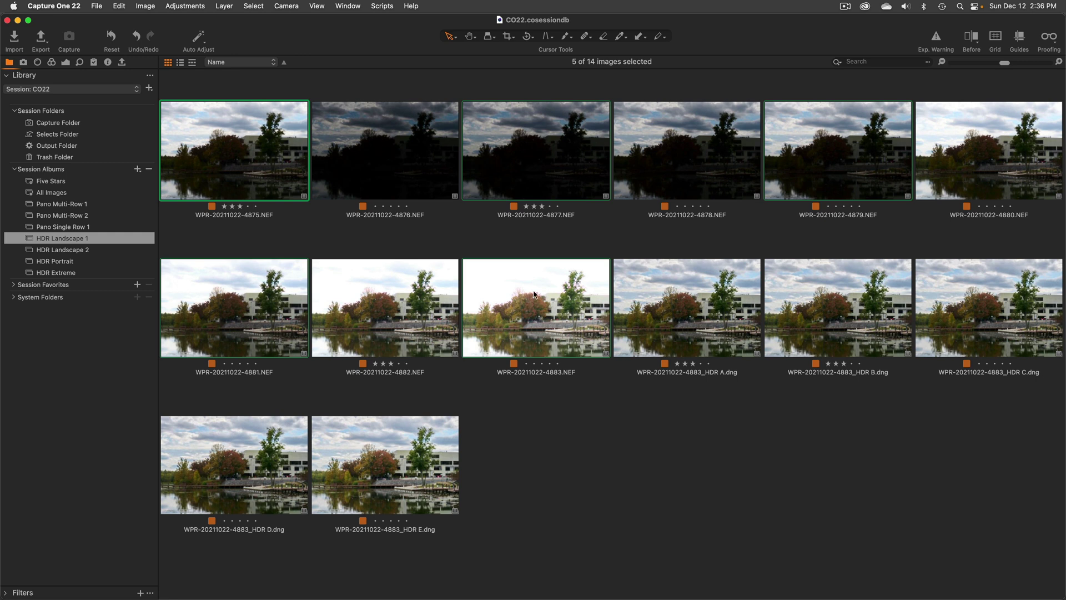
Remove frames 4879 and 4881 from the selection, and show the image metadata with the IPTC - Contact group collapsed.
left_click(818, 148, "super")
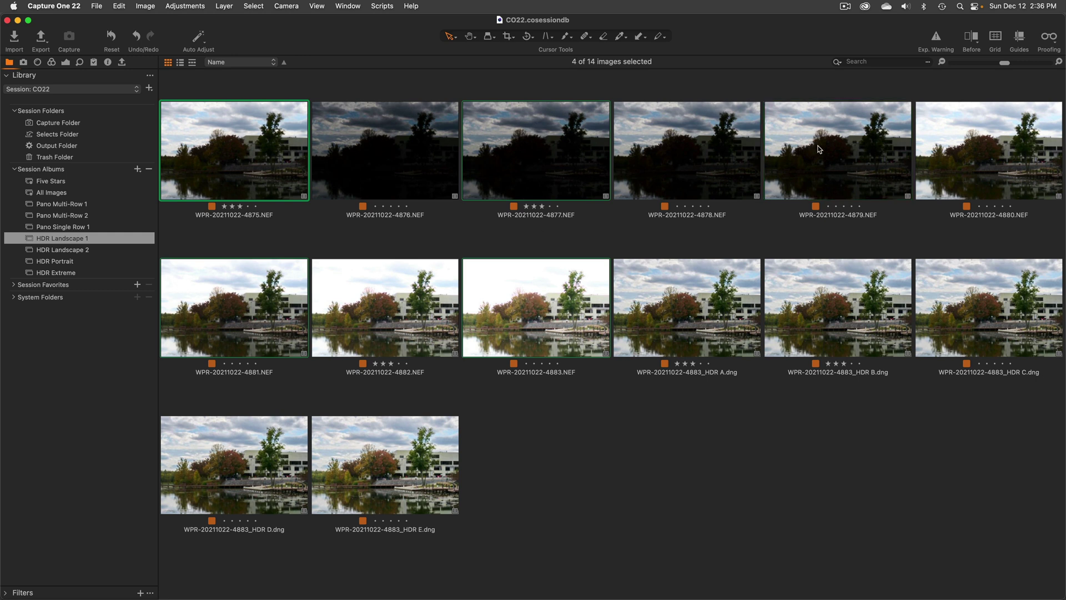
left_click(263, 289, "super")
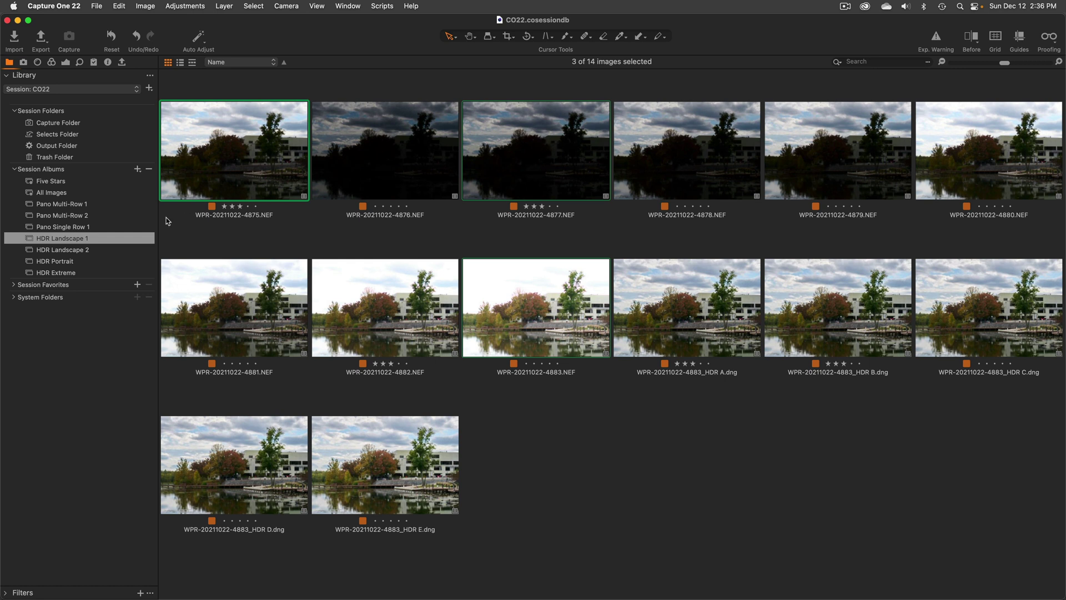
left_click(108, 63)
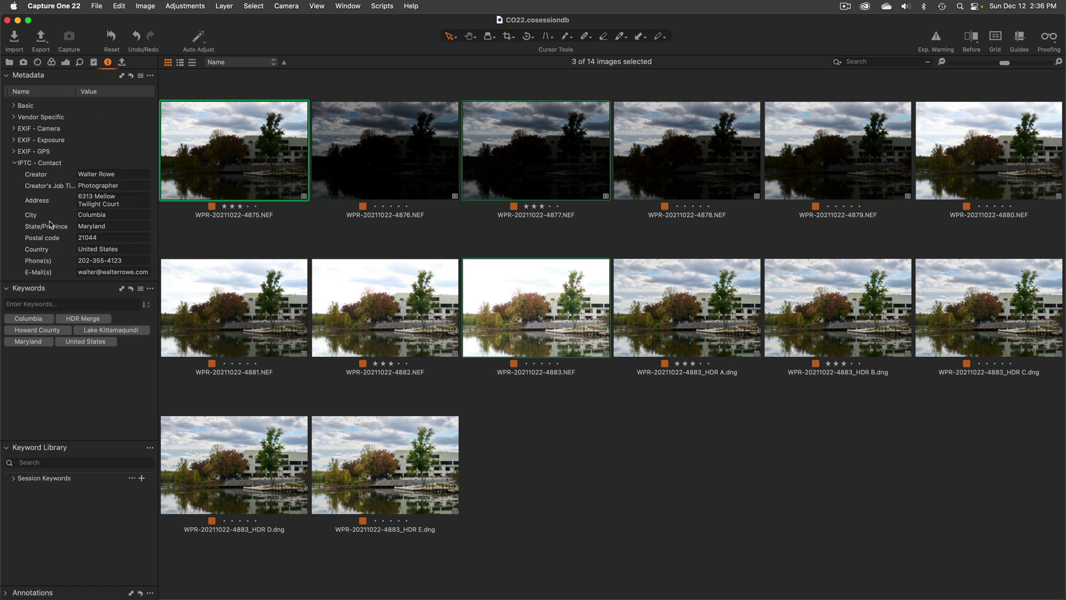
left_click(16, 163)
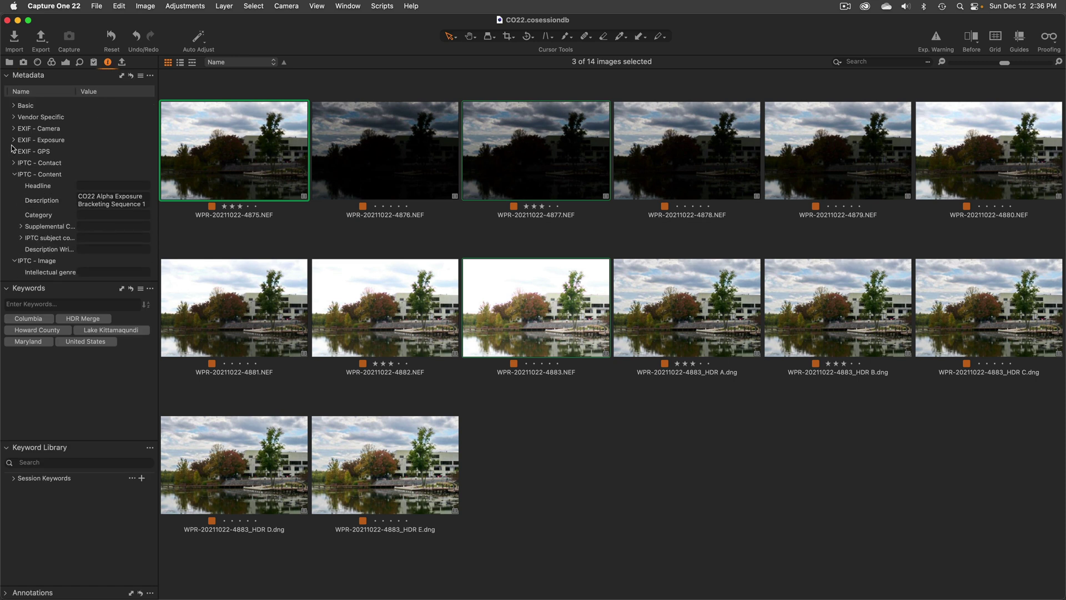
Compare the selected exposures enlarged, replace frame 4883 with 4882 in the selection, view the set again and return to the thumbnails.
double_click(237, 162)
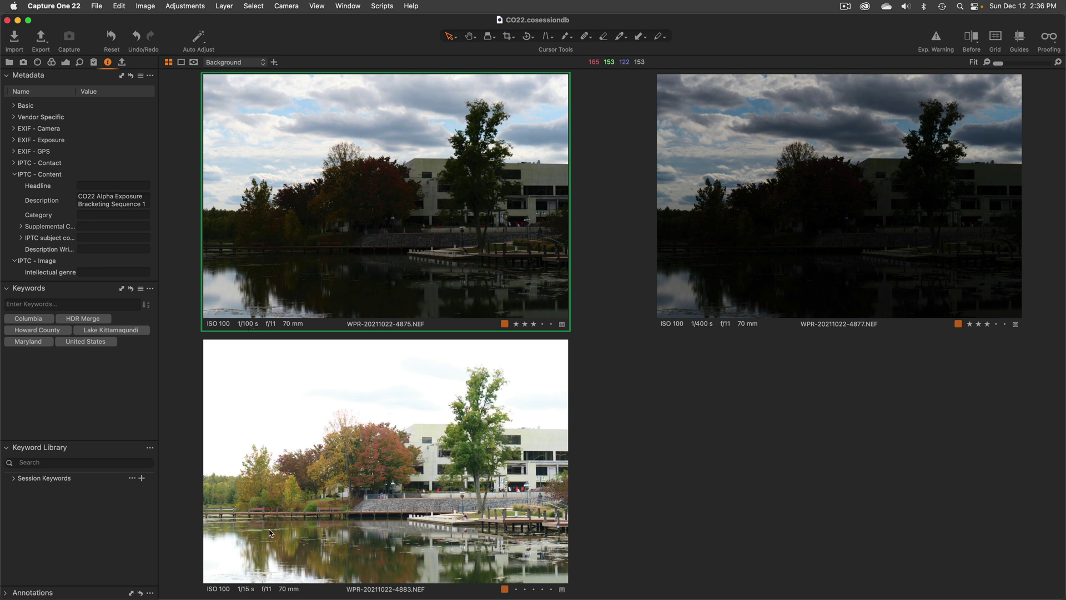
key("super+alt+v")
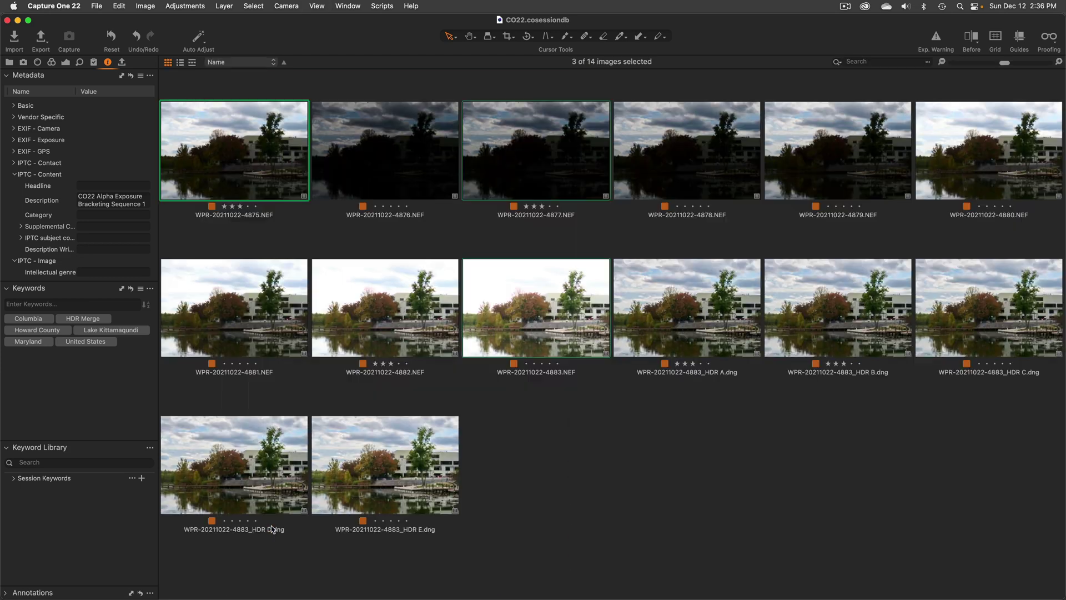
left_click(525, 328, "super")
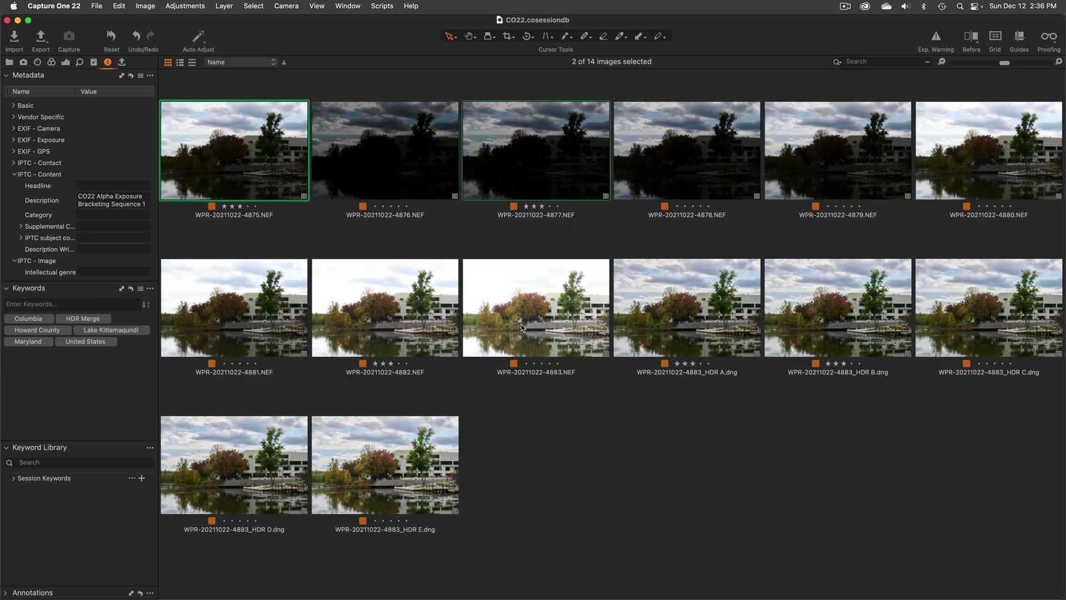
left_click(430, 325, "super")
key("super+alt+v")
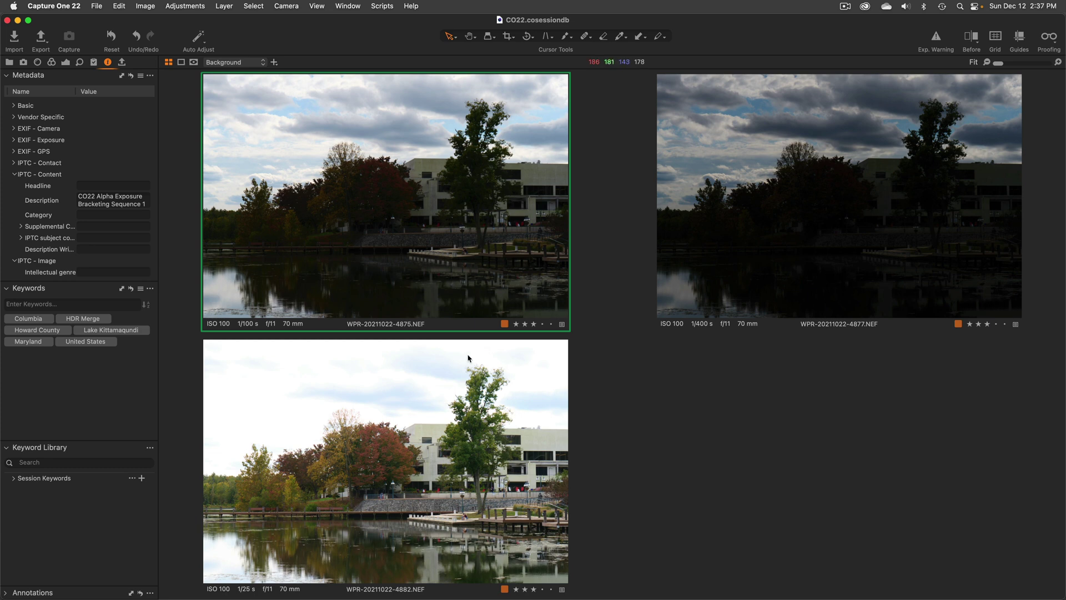
key("super+alt+v")
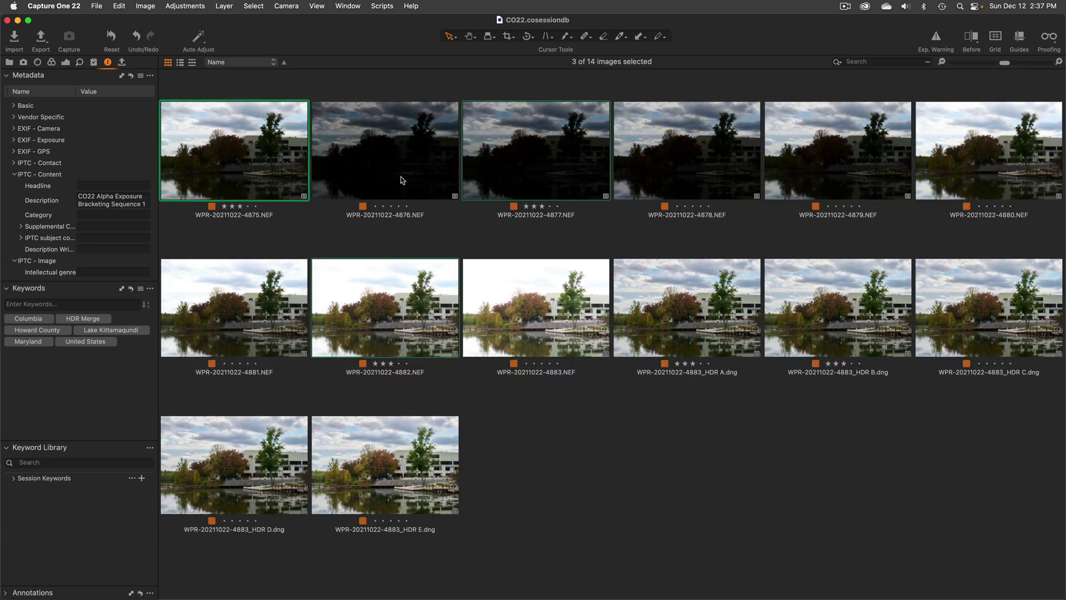
Merge frames 4875, 4877 and 4882 to HDR with both Auto Adjust and Auto Align enabled, and clear the selection.
right_click(247, 140)
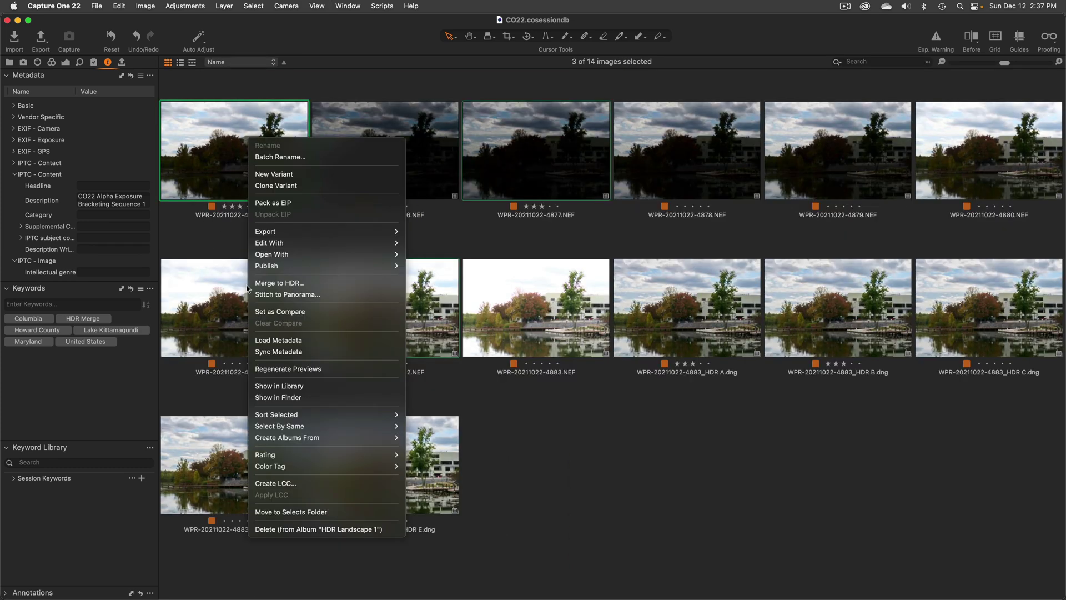
left_click(287, 284)
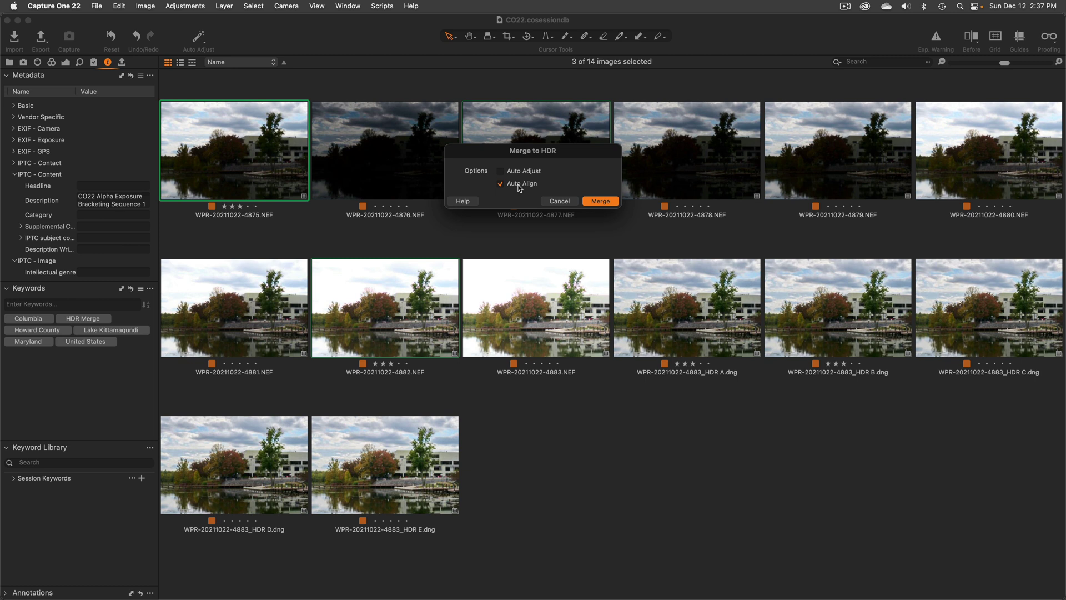
left_click(524, 172)
left_click(600, 202)
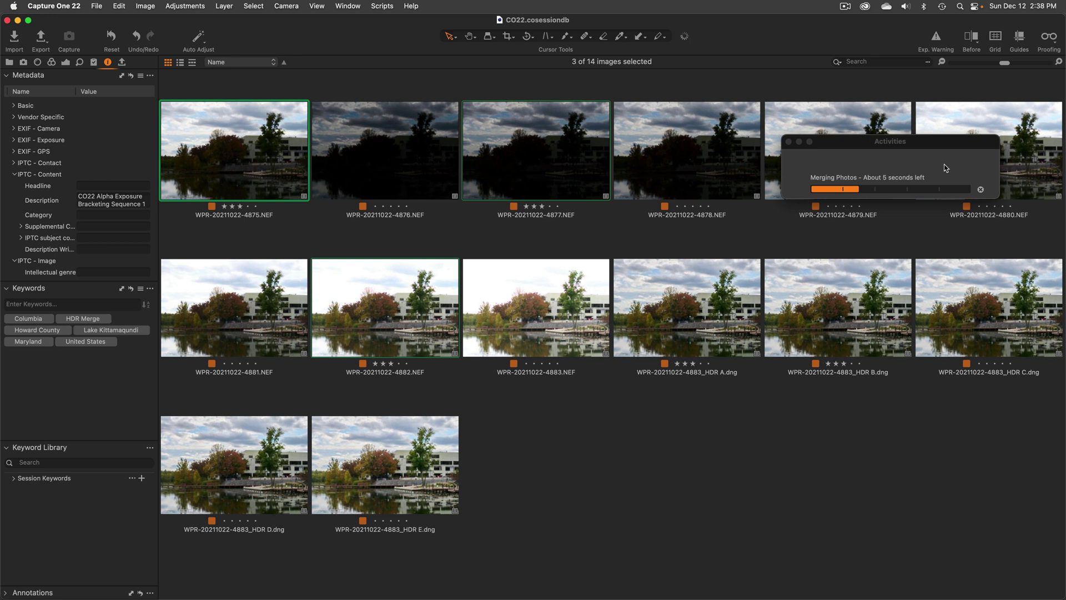
left_click(852, 433)
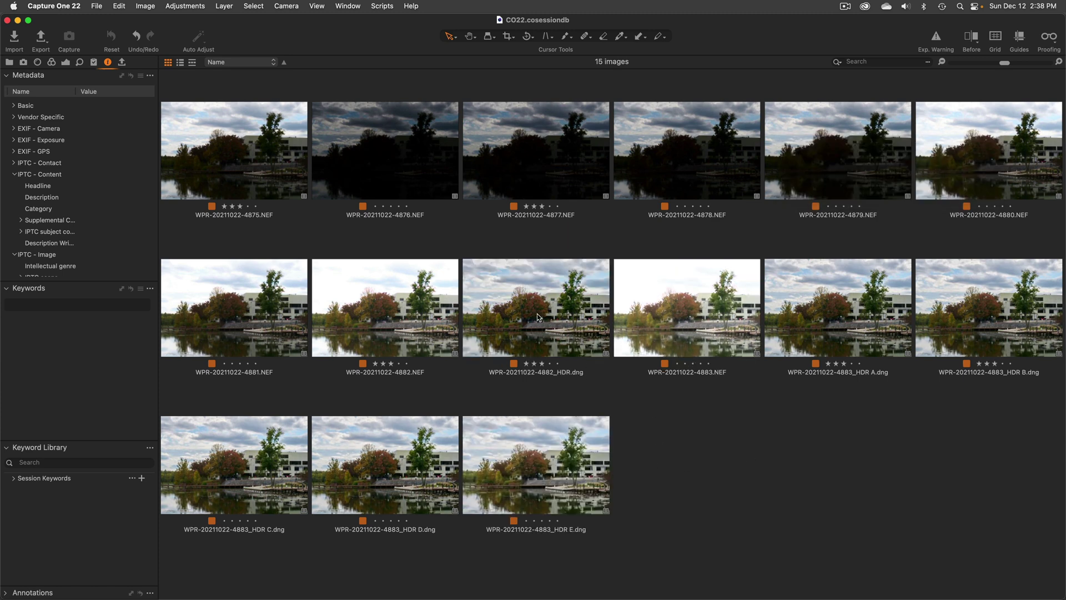
left_click(537, 318)
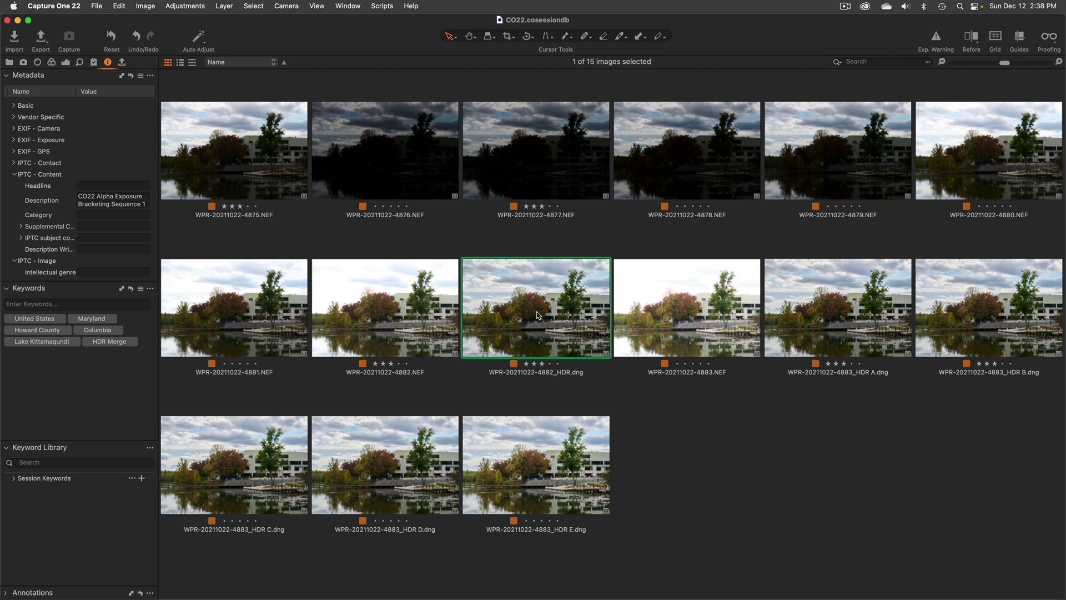
double_click(537, 315)
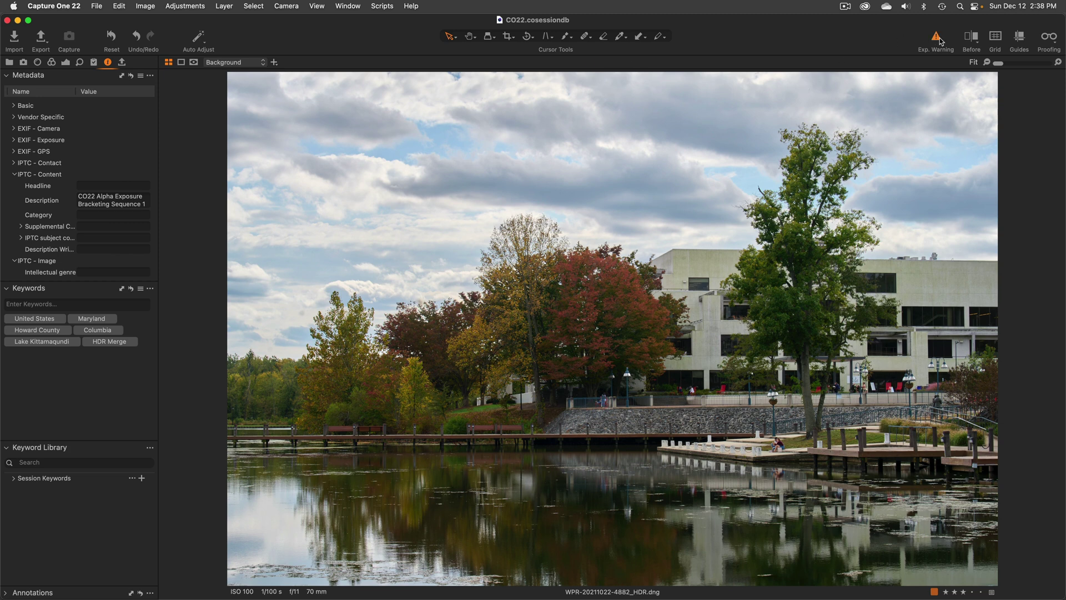
left_click(938, 38)
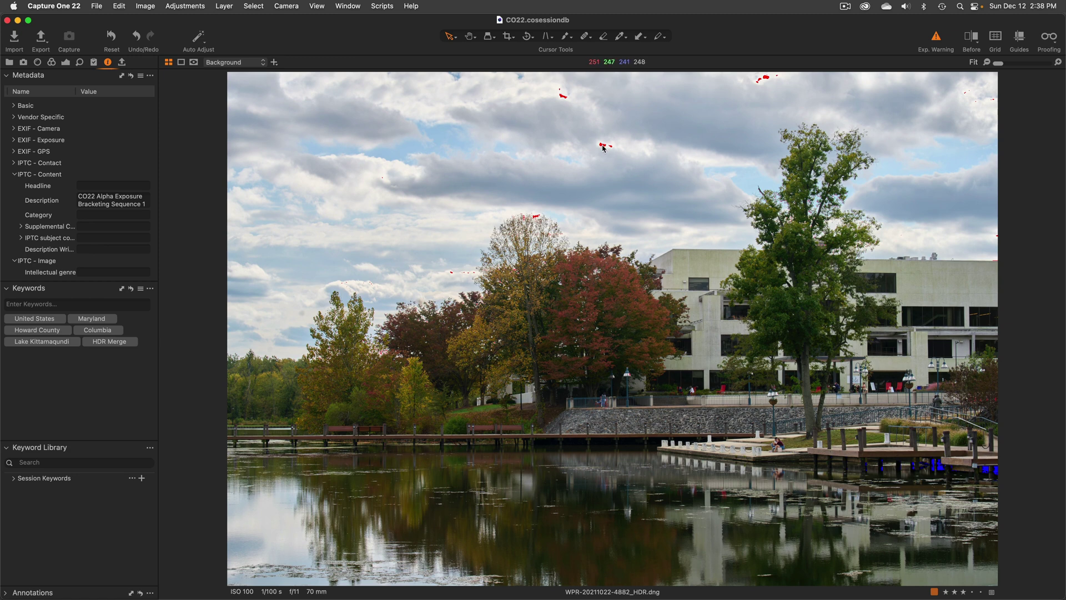
key("period")
scroll(603, 148, "up", 10)
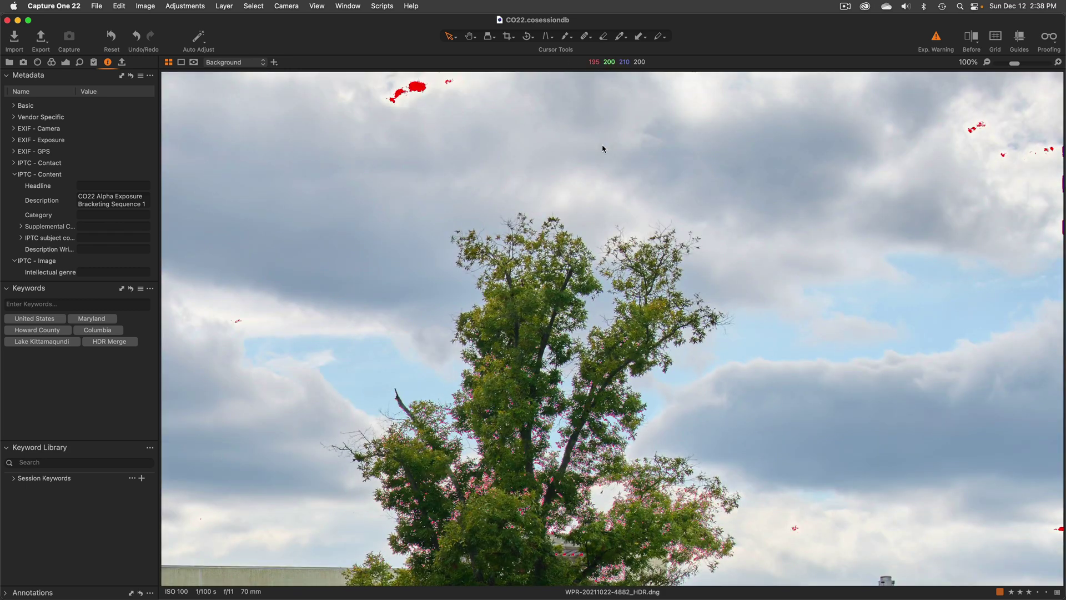
scroll(603, 148, "left", 5)
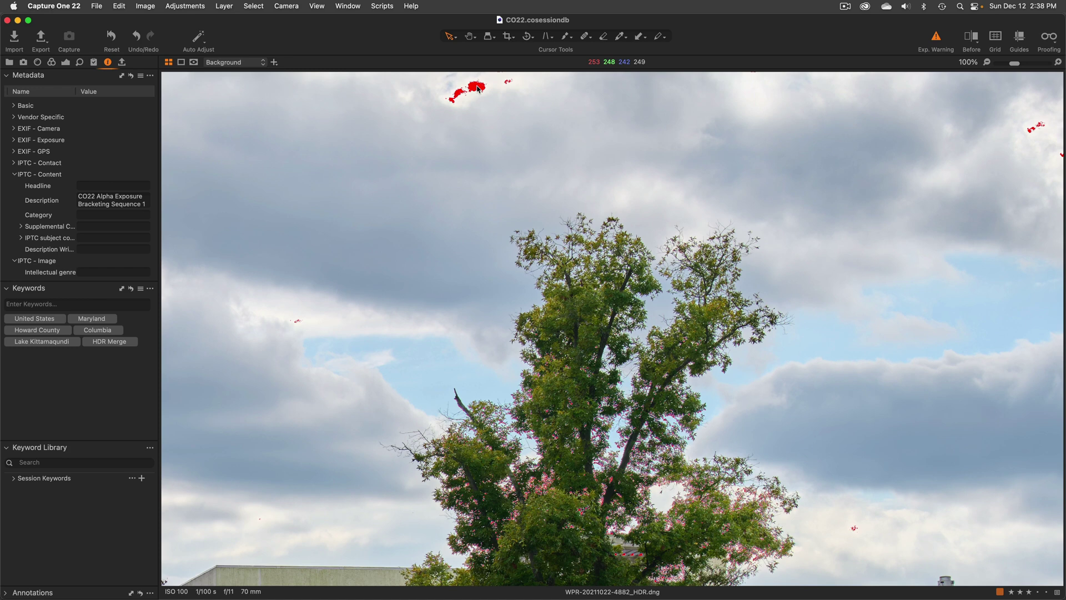
Set the exposure warning thresholds in the preferences to 255 for highlights and 0 for shadows.
key("super+comma")
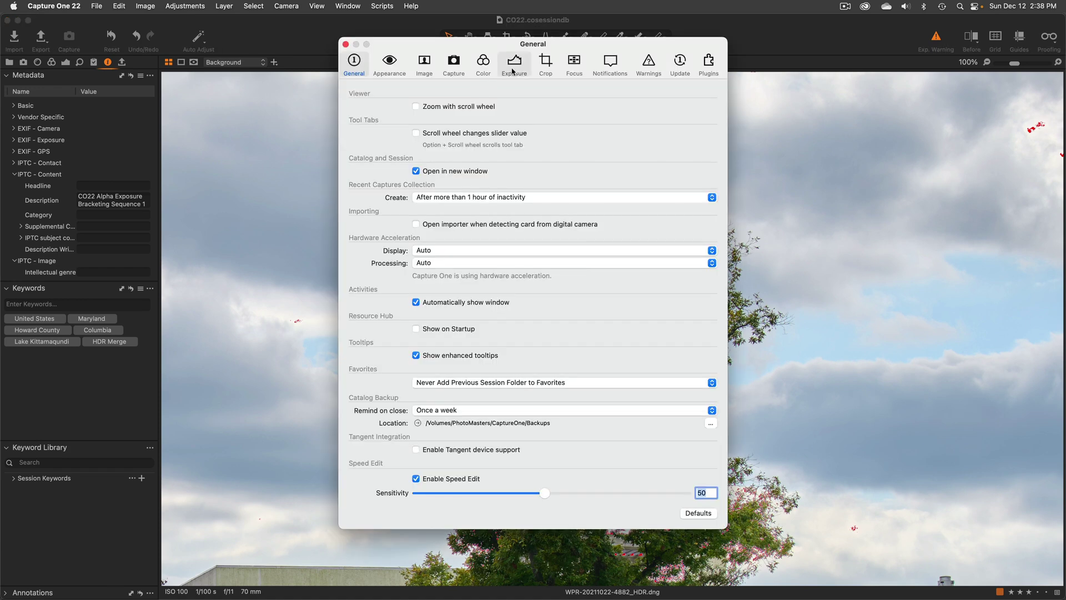
left_click(512, 65)
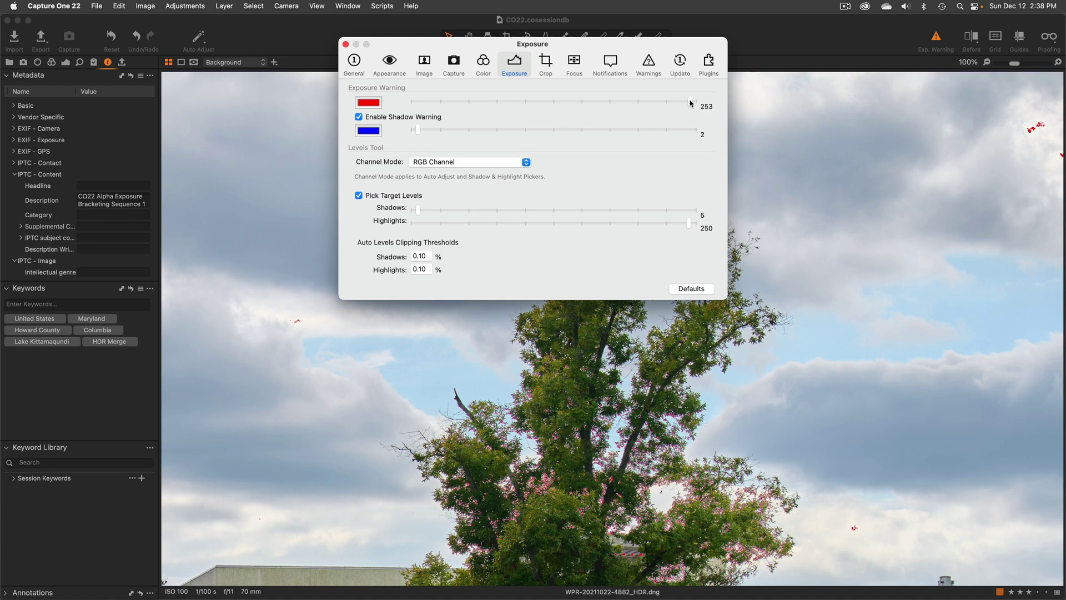
left_click_drag(691, 103, 694, 102)
left_click_drag(418, 131, 404, 132)
key("super+w")
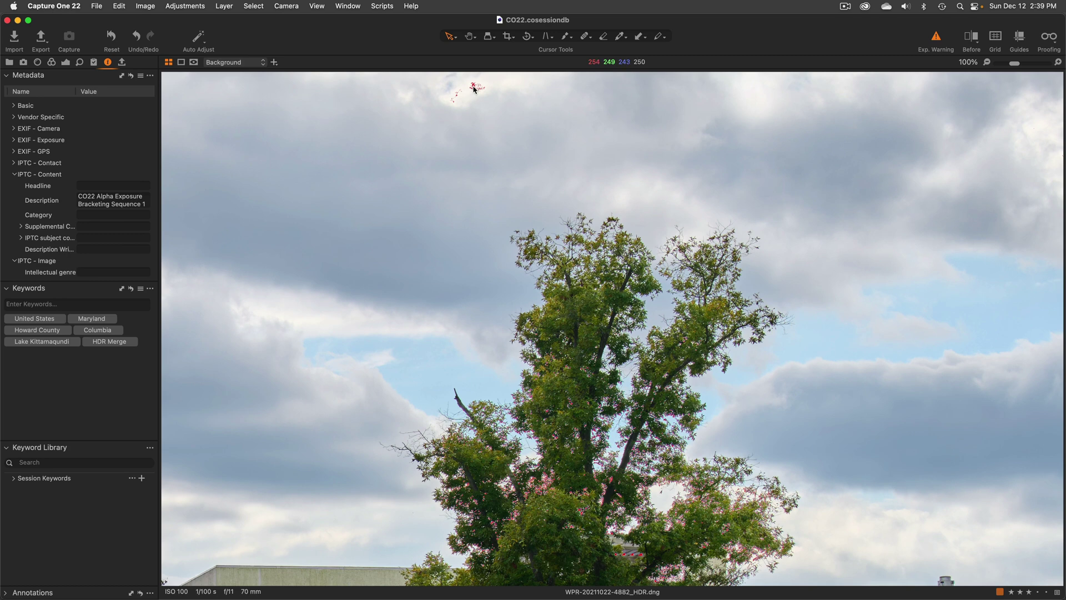
Lower the highlight warning threshold slightly and raise the shadow warning threshold slightly in the Exposure preferences.
key("super+comma")
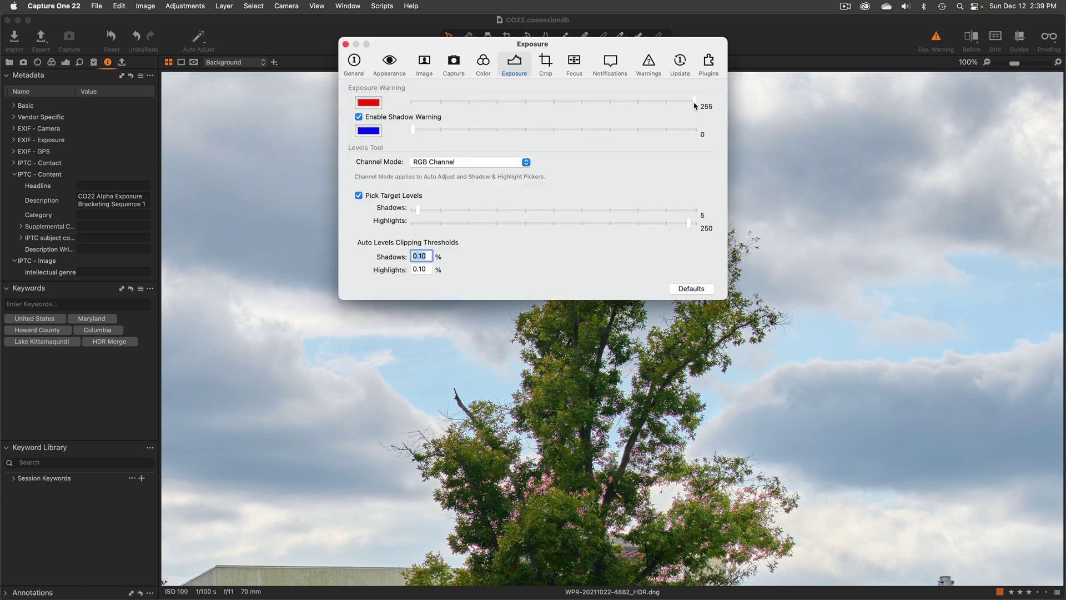
left_click_drag(695, 105, 689, 107)
left_click_drag(413, 131, 416, 133)
left_click(346, 44)
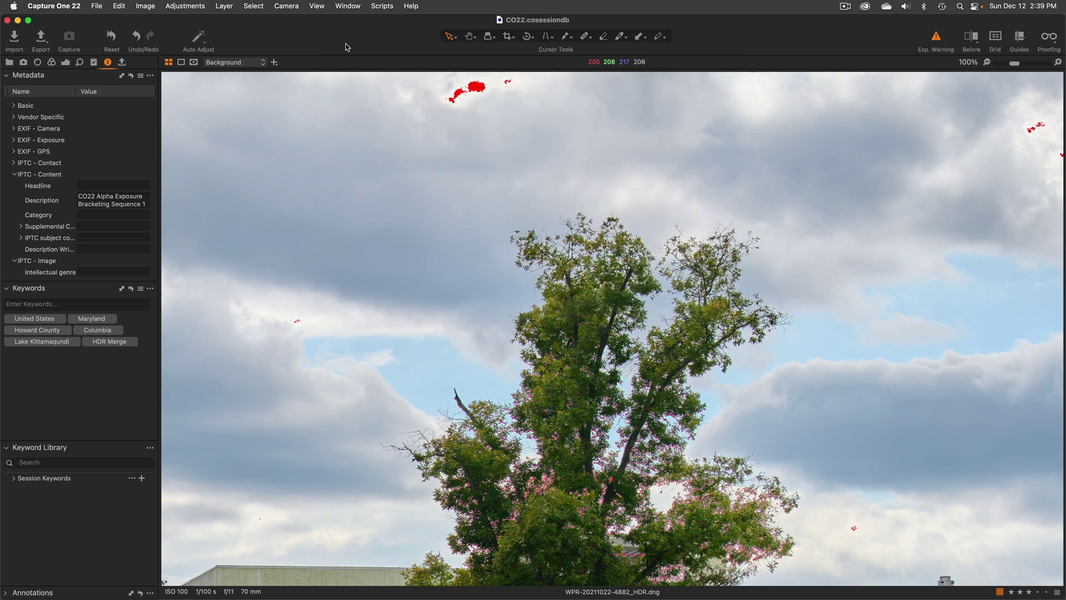
Turn off exposure warnings and examine the merged image's building, trees and stone wall at 100%.
double_click(606, 204)
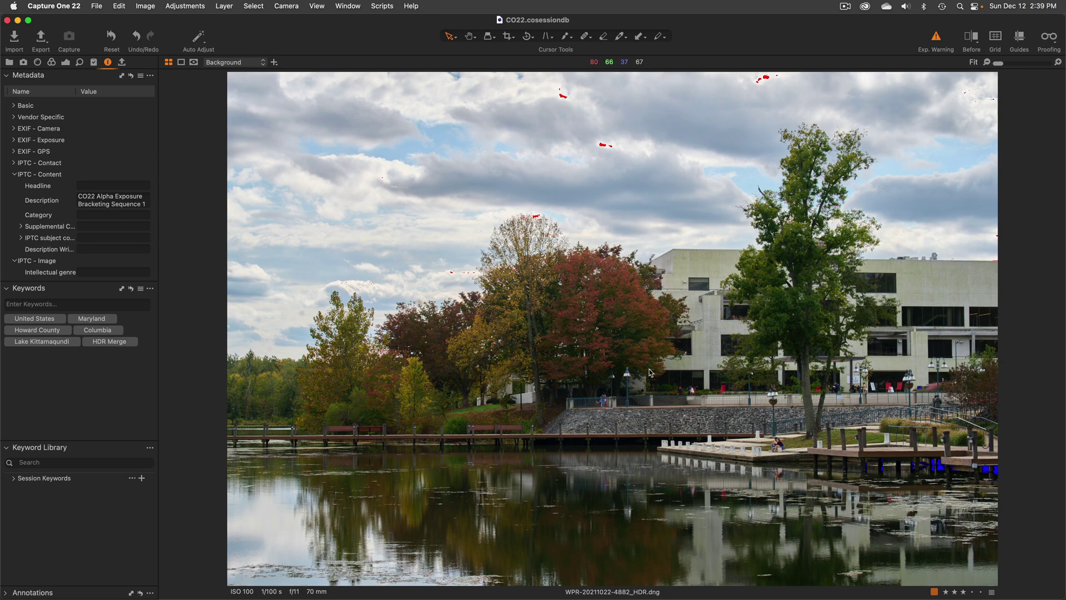
key("period")
scroll(646, 381, "down", 10)
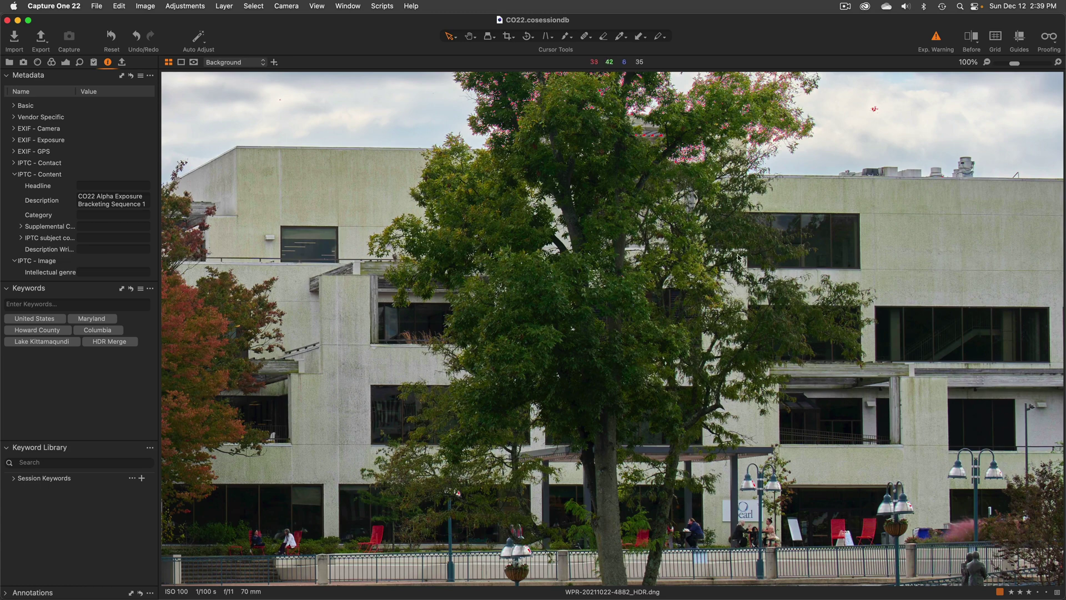
left_click(942, 40)
scroll(904, 111, "down", 5)
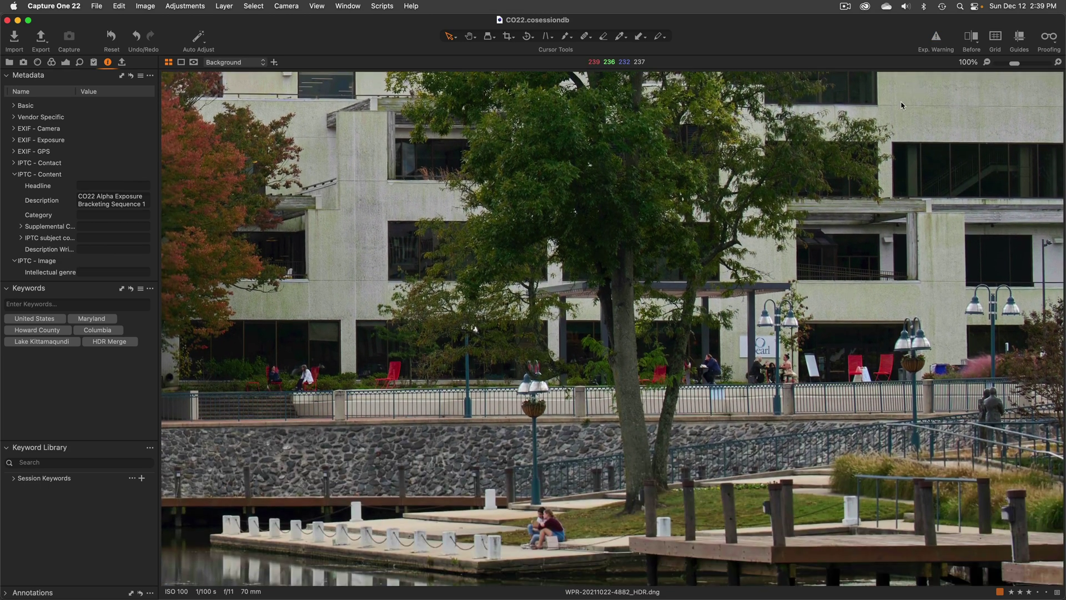
scroll(581, 259, "left", 10)
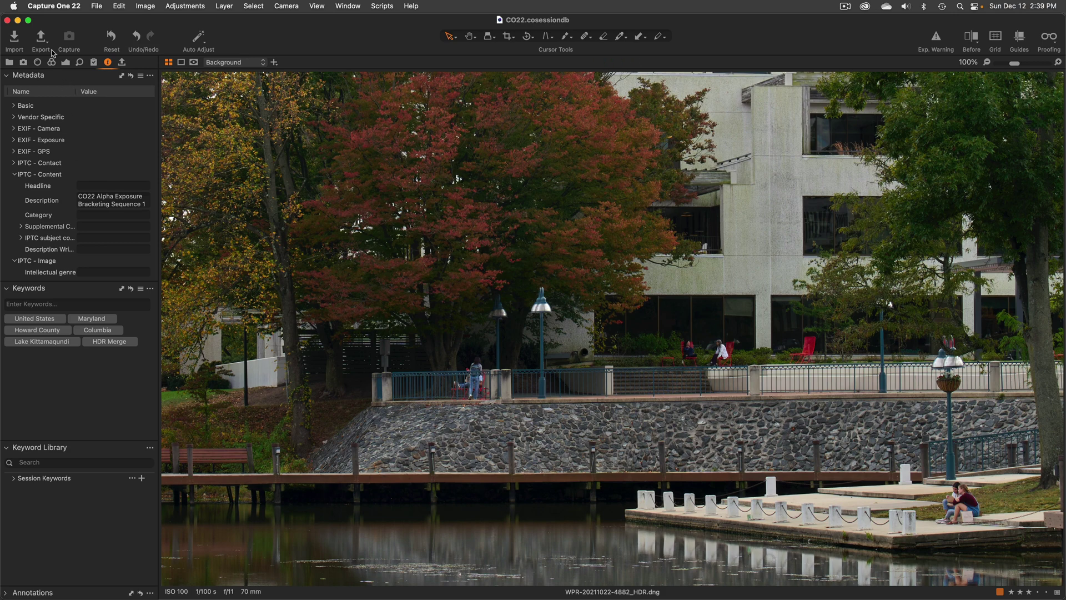
Set the High Dynamic Range Black value to 20 on the merged image's Background layer.
left_click(65, 63)
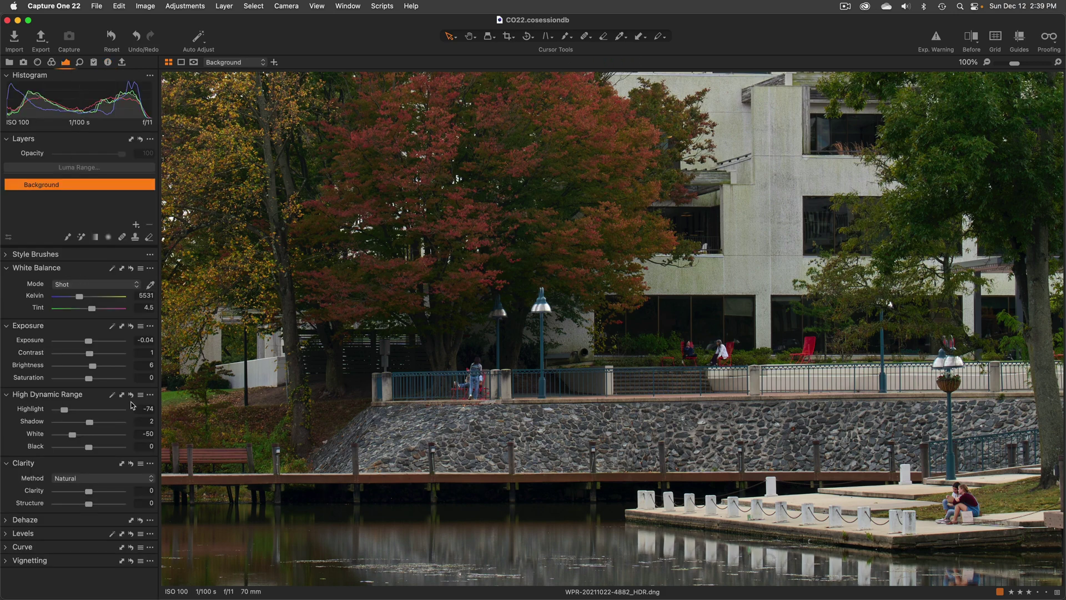
left_click(142, 446)
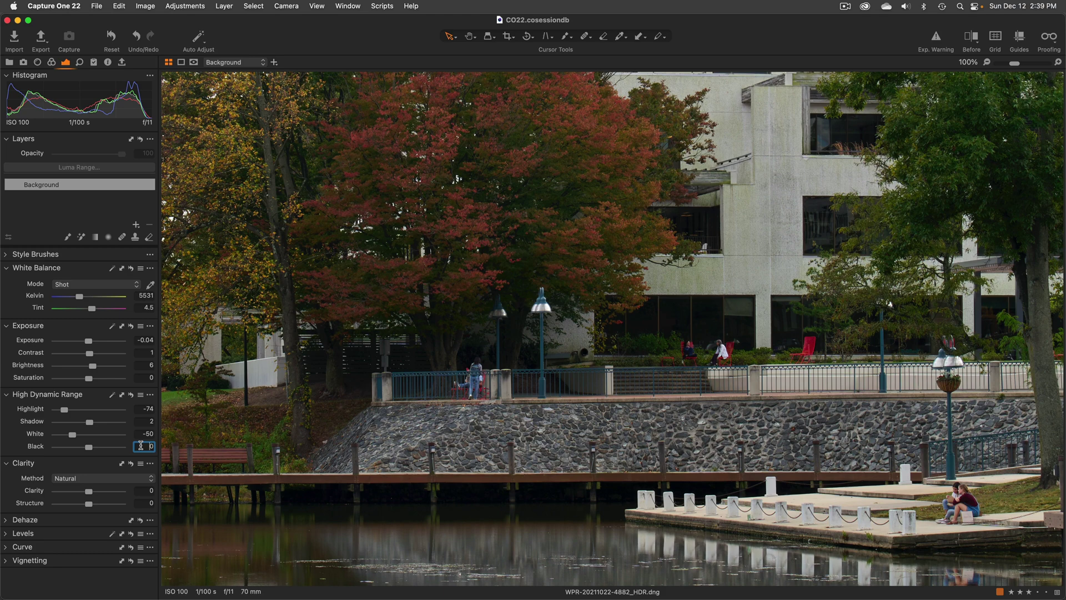
type("20")
key("Return")
key("Return")
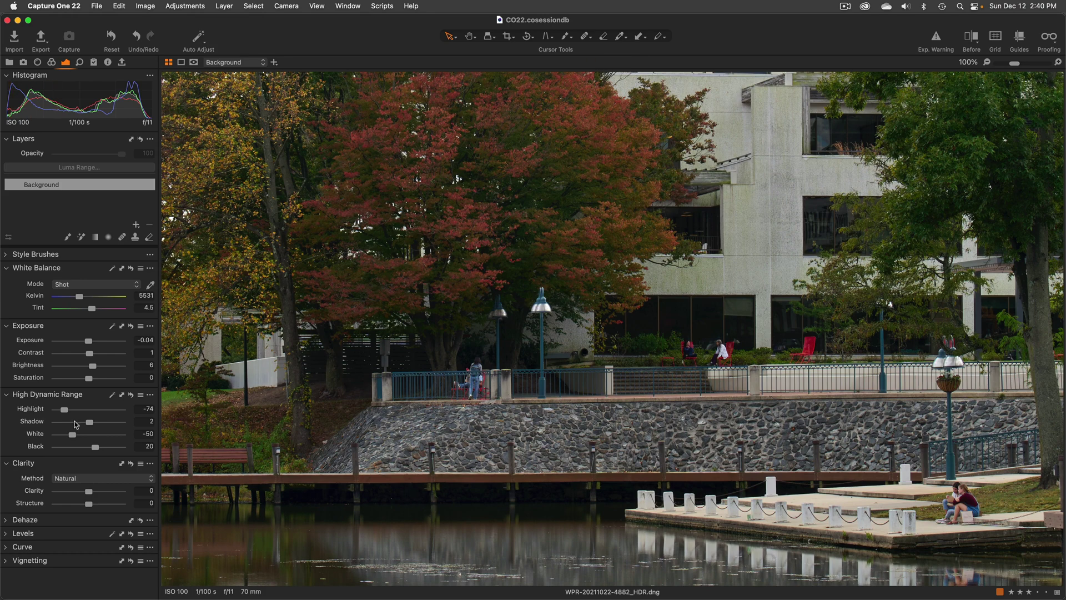
Set the merged image's RGB Levels input black point to 0 and white point to 240.
left_click(8, 535)
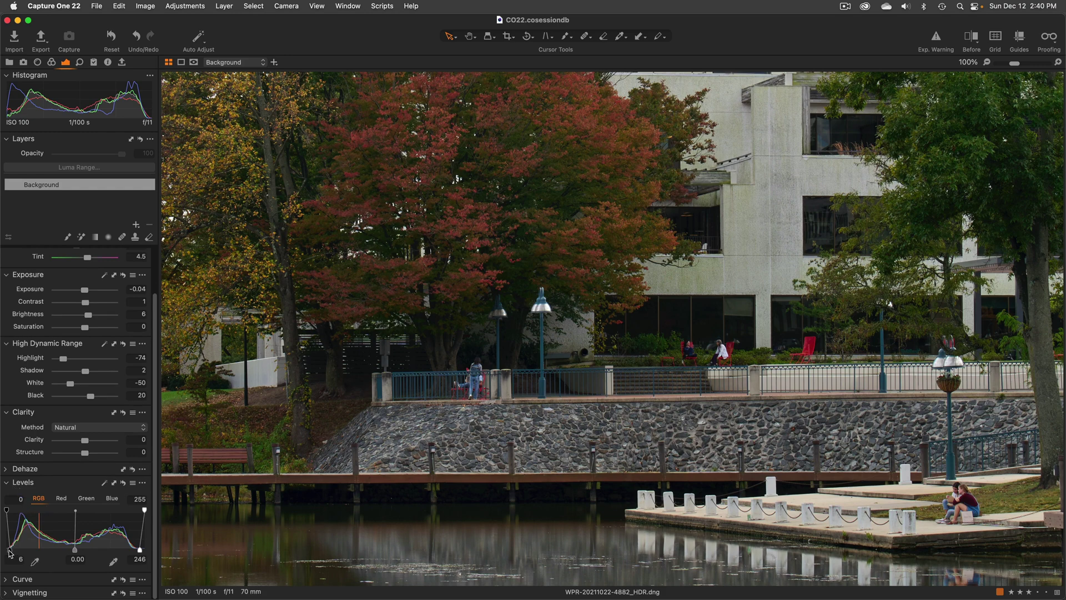
left_click(123, 483)
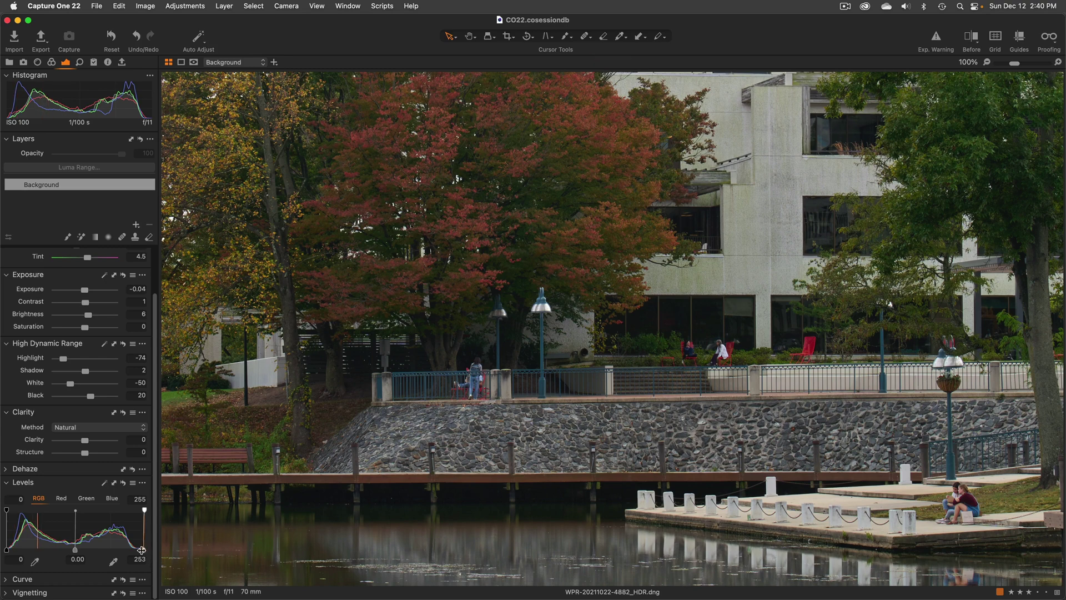
left_click_drag(144, 549, 135, 551)
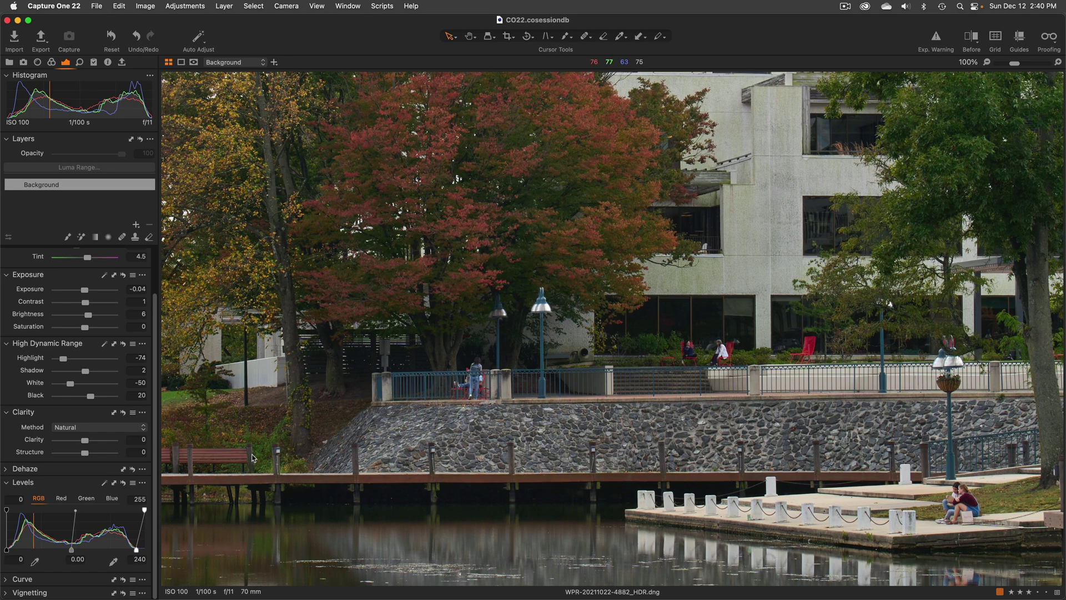
Raise the merged image's Exposure Contrast to 6 while viewing the whole frame.
key("super+0")
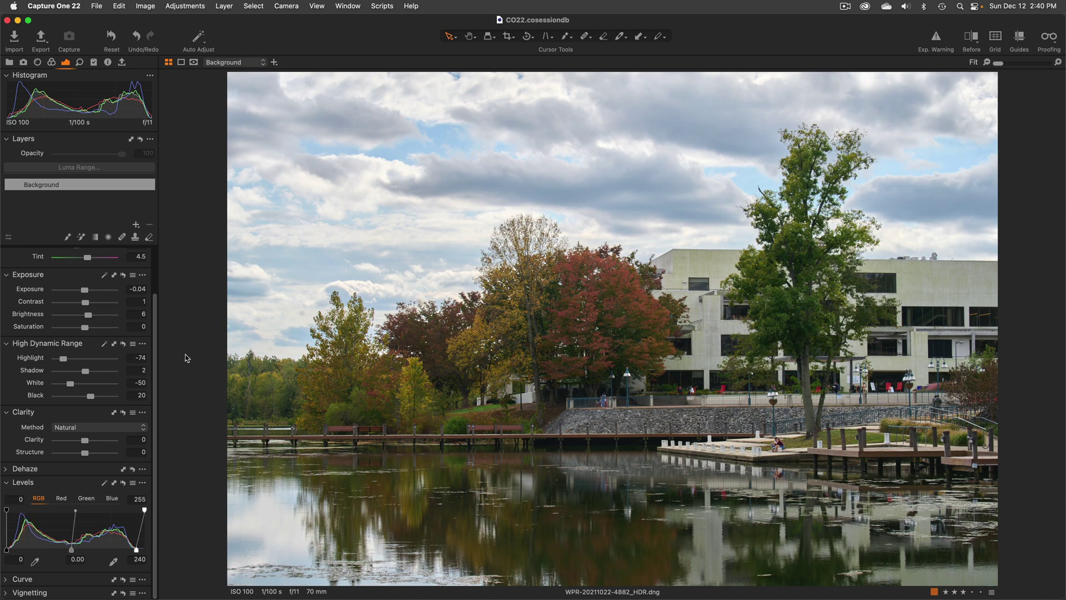
left_click(135, 302)
key("Up")
key("Up")
key("Up")
key("Up")
key("Up")
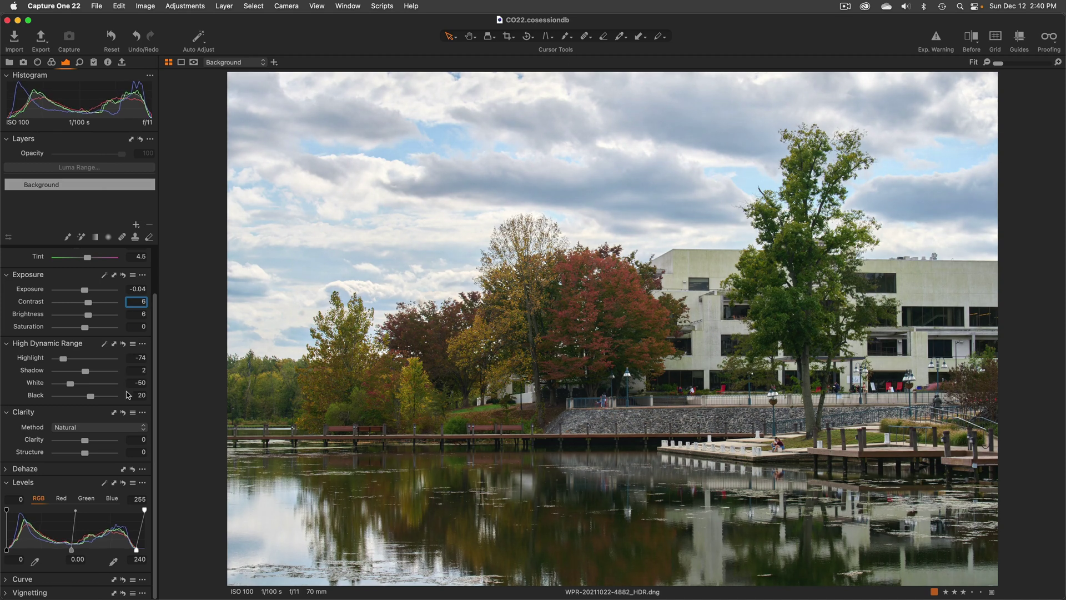
Set both Clarity and Structure to 10 on the merged image, keeping the Natural method.
left_click(132, 439)
type("10")
key("Return")
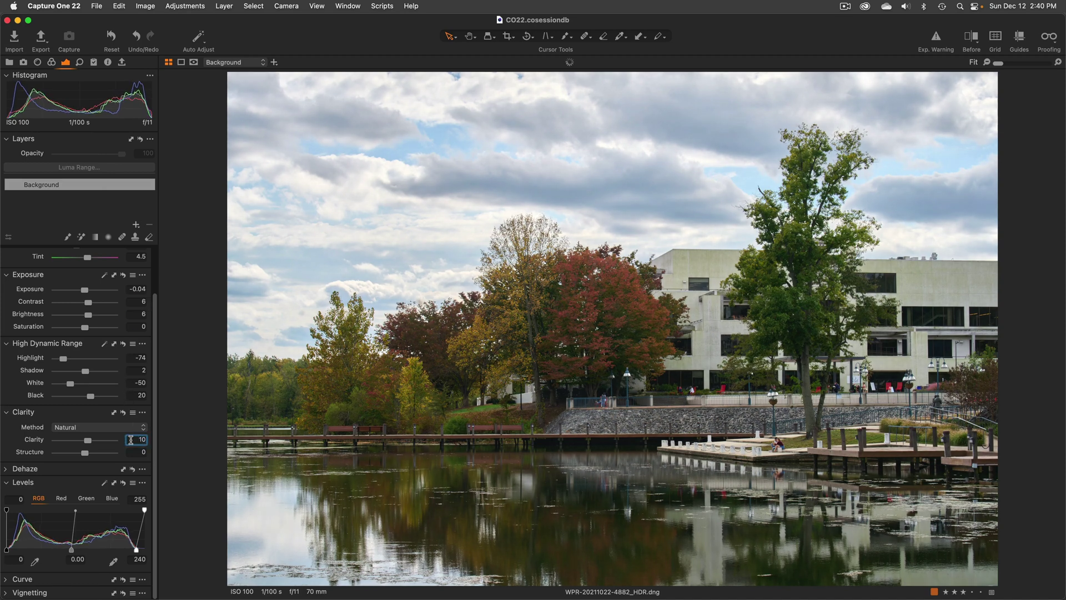
key("Tab")
type("10")
key("Return")
key("Return")
Examine the merged image's trees, boardwalk, stone wall, building and sky at 100%, and return to the full view.
double_click(652, 382)
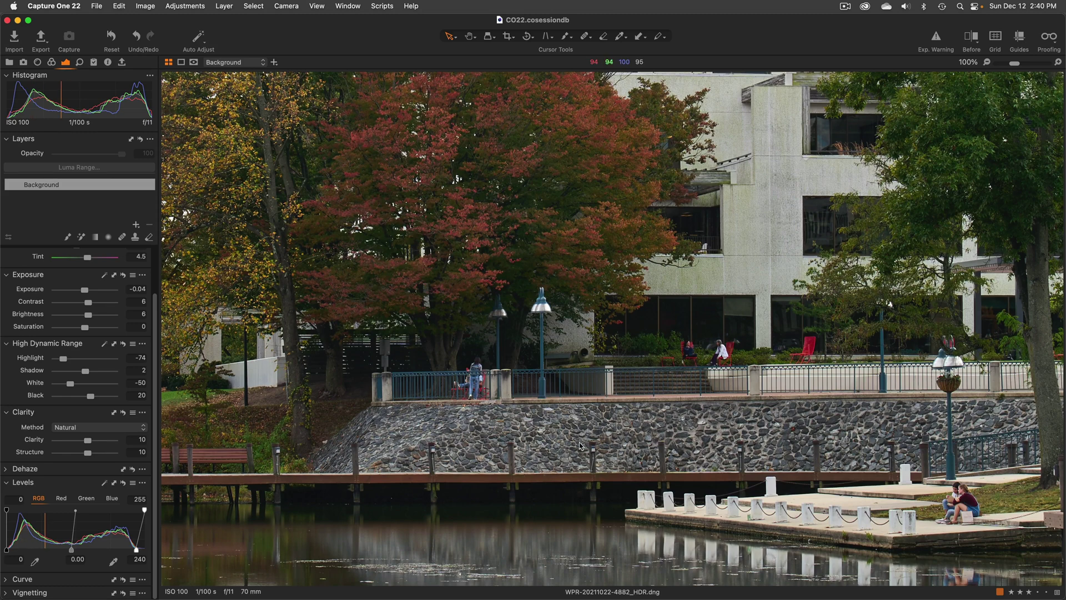
scroll(579, 442, "left", 10)
scroll(578, 442, "left", 8)
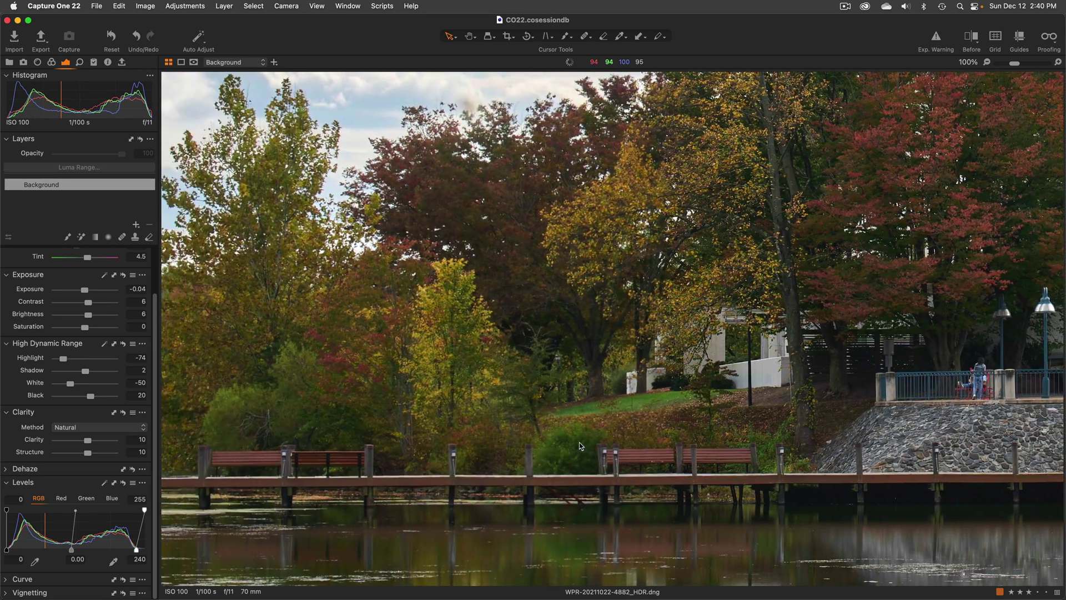
scroll(580, 445, "left", 3)
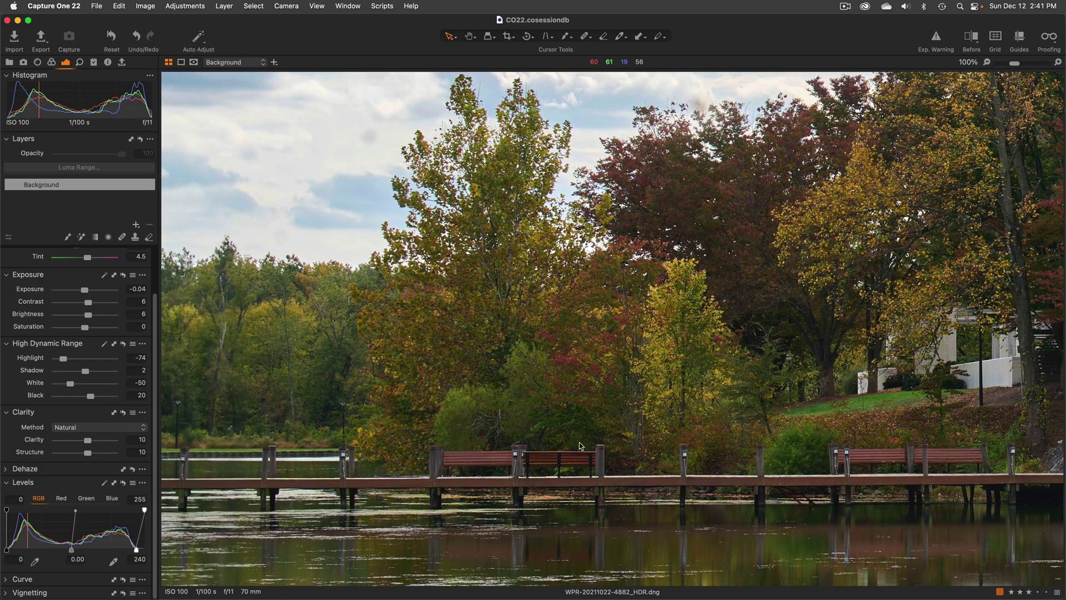
scroll(579, 445, "right", 15)
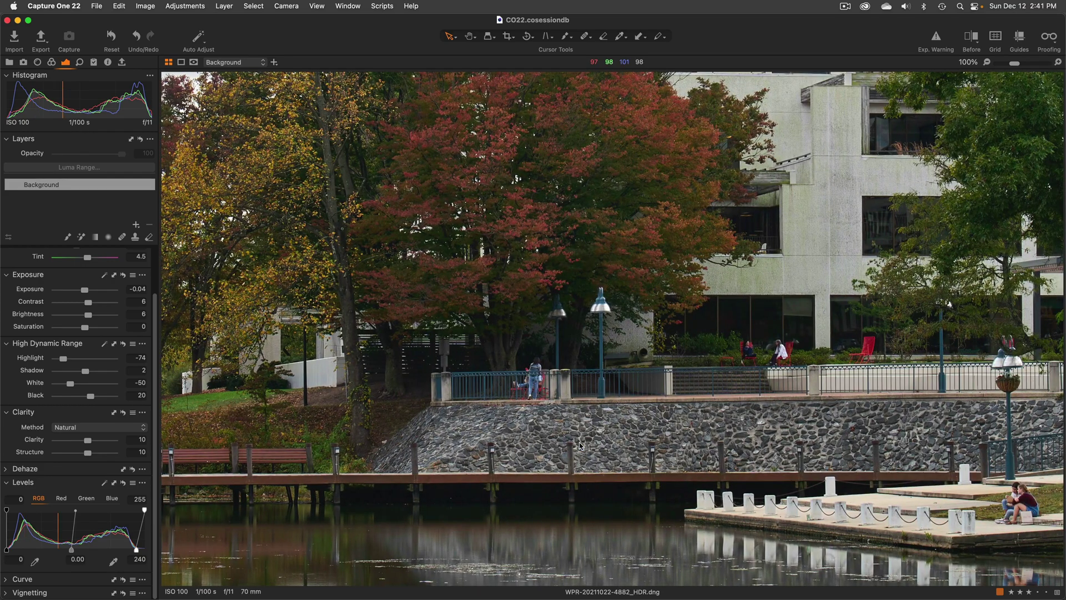
scroll(699, 452, "right", 10)
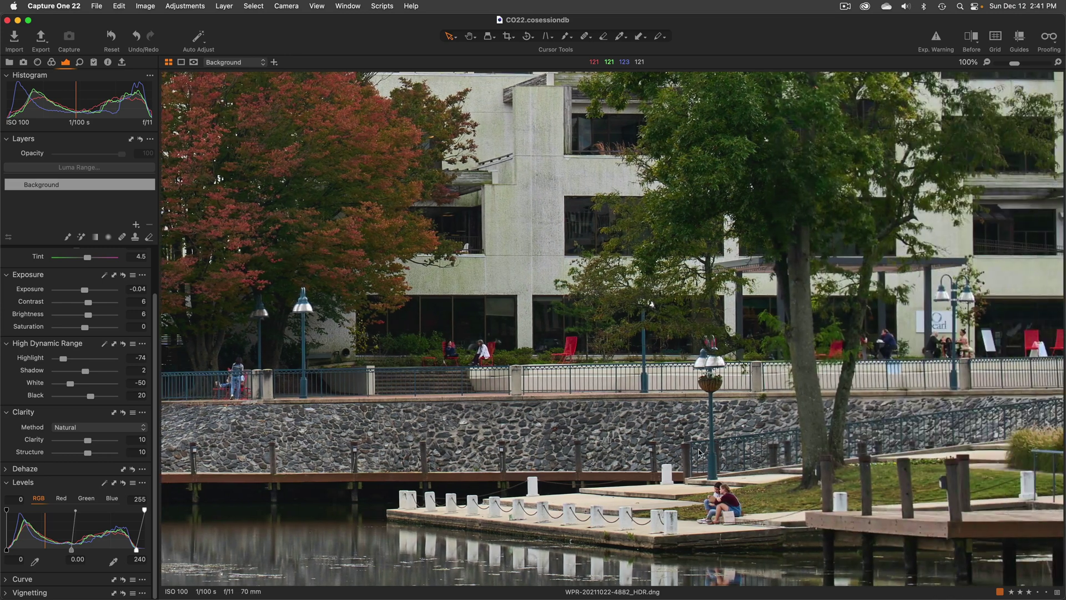
scroll(699, 453, "right", 8)
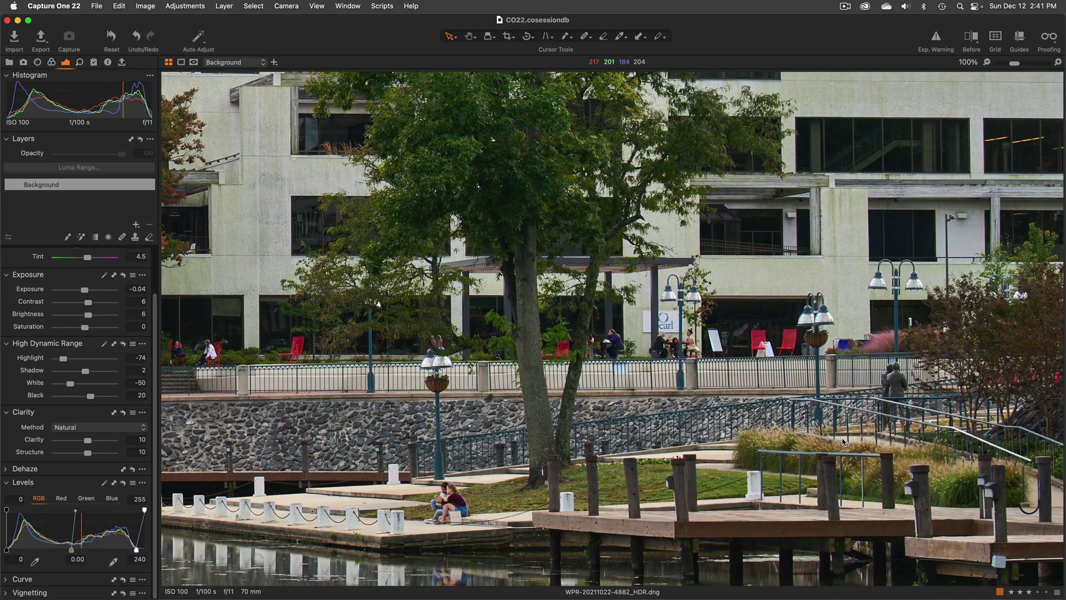
scroll(843, 441, "up", 10)
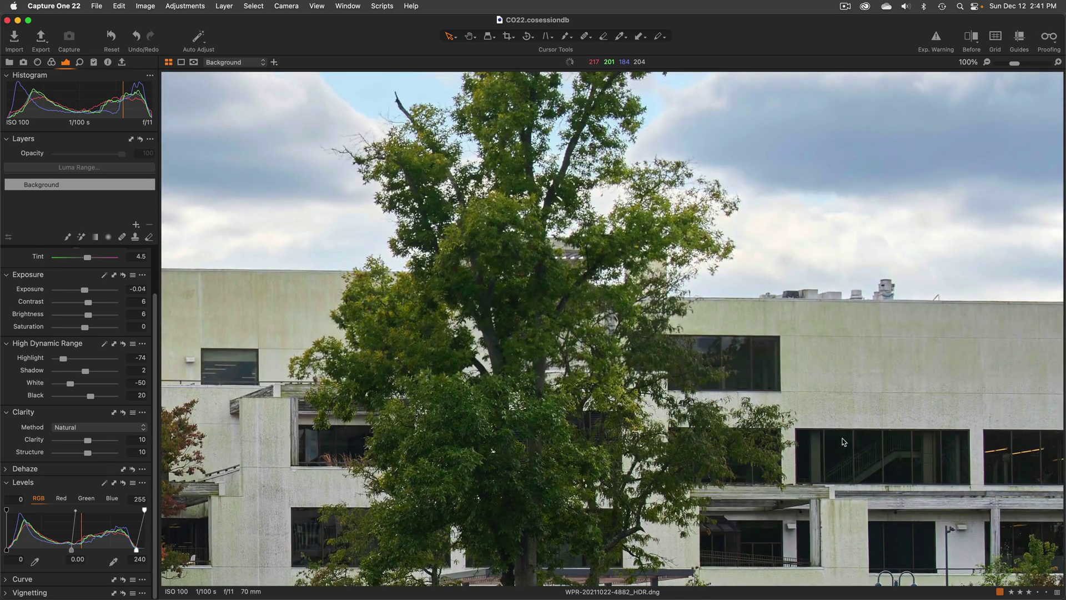
scroll(843, 441, "up", 5)
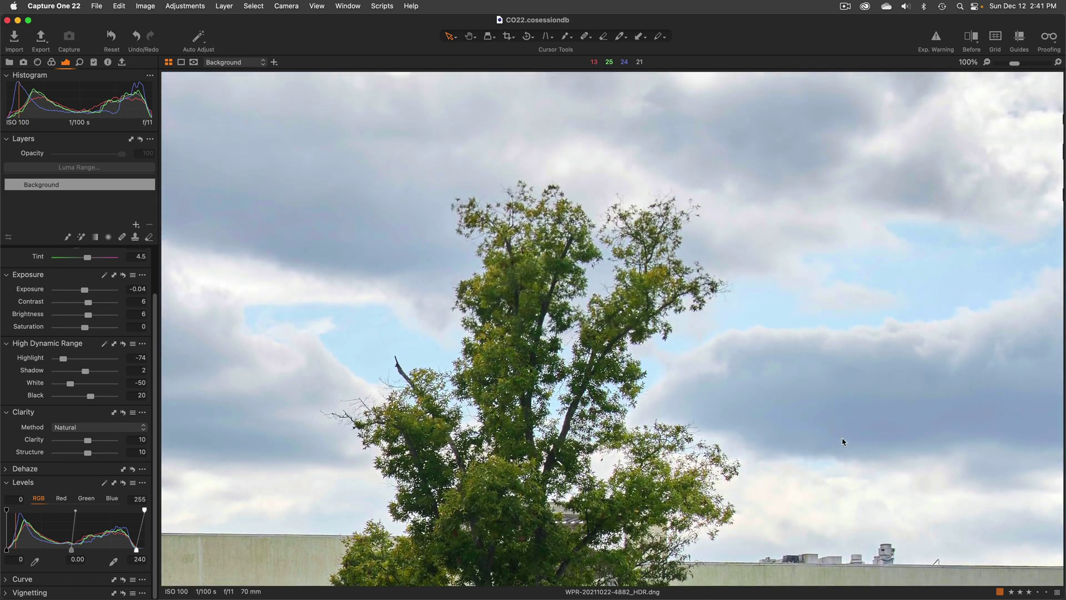
key("super+0")
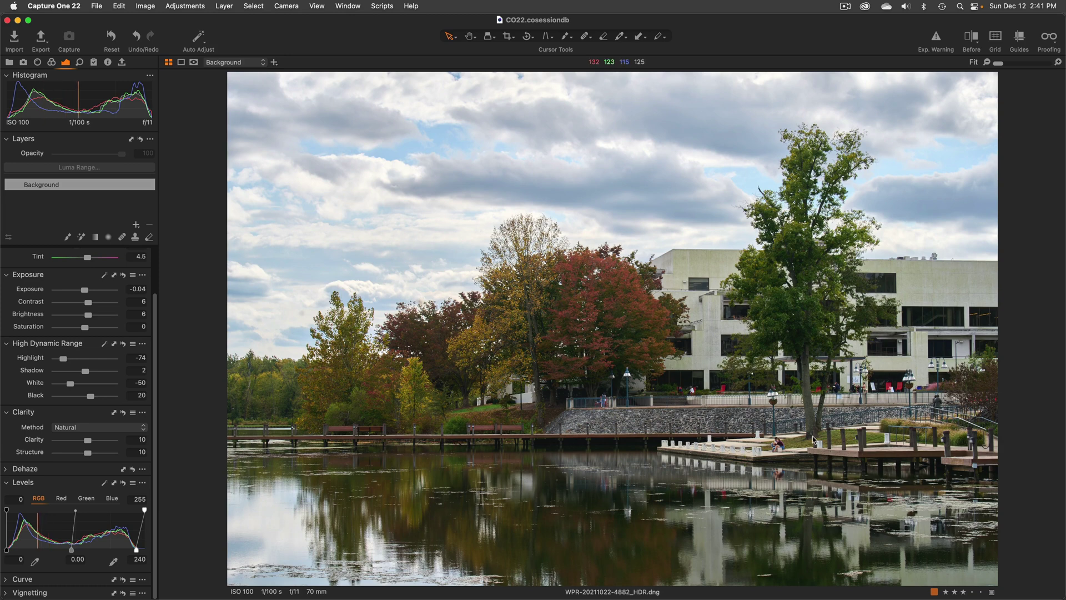
Return to the thumbnail browser and open the HDR Extreme session album.
key("super+alt+v")
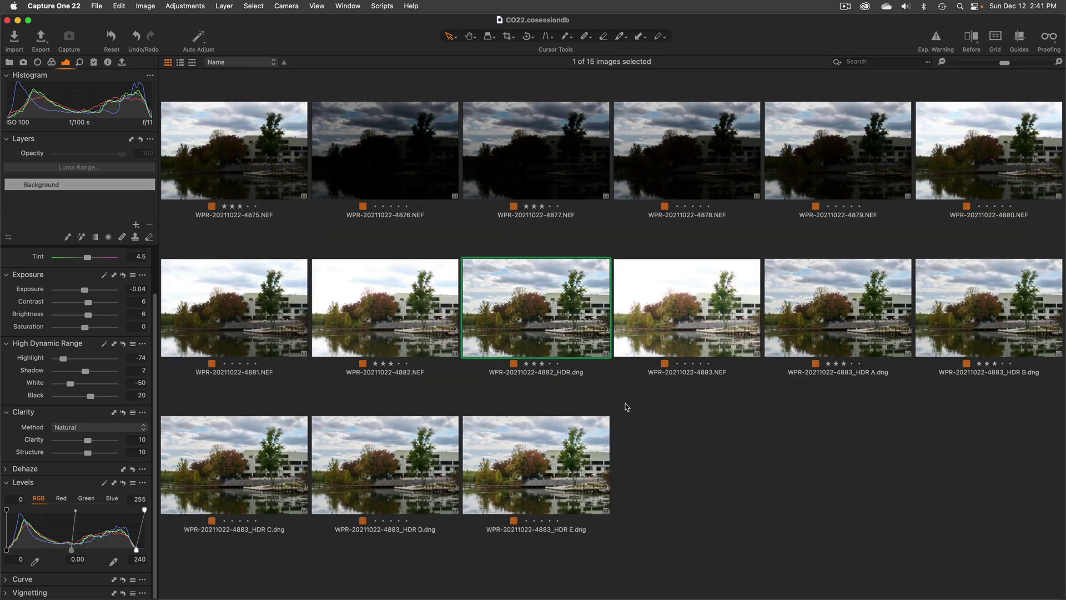
left_click(10, 62)
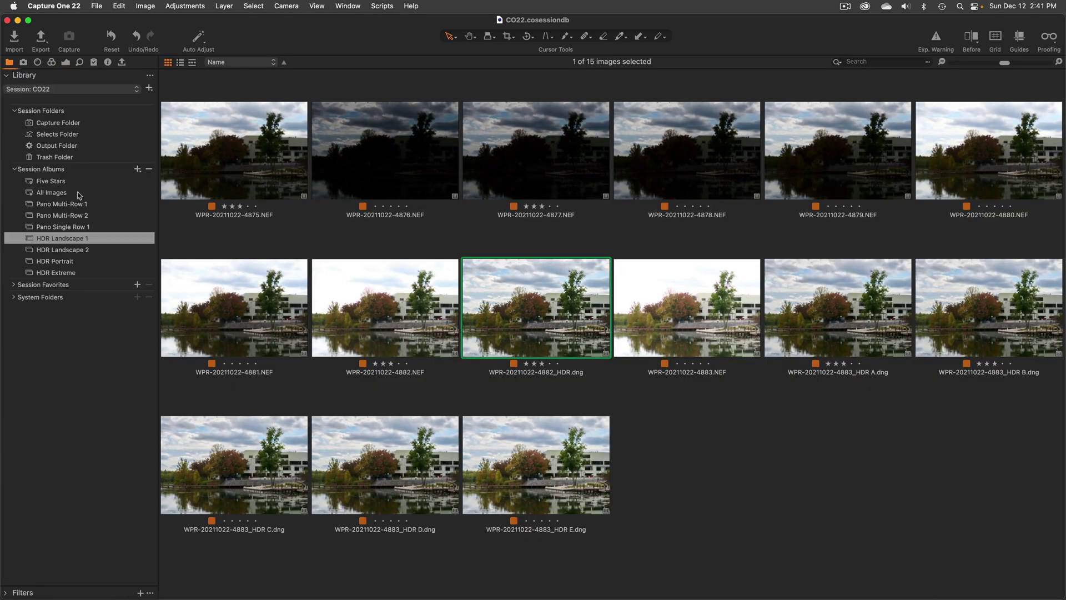
left_click(88, 273)
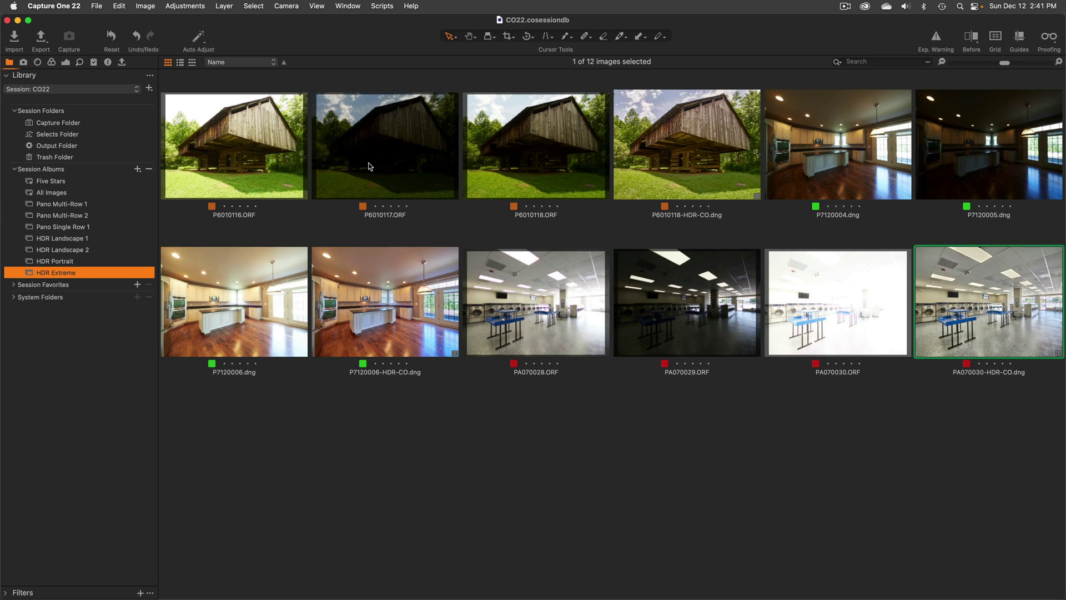
Merge the three bracketed barn exposures P6010116 to P6010118 to HDR with Auto Adjust and Auto Align enabled.
left_click(264, 159)
left_click(532, 161, "shift")
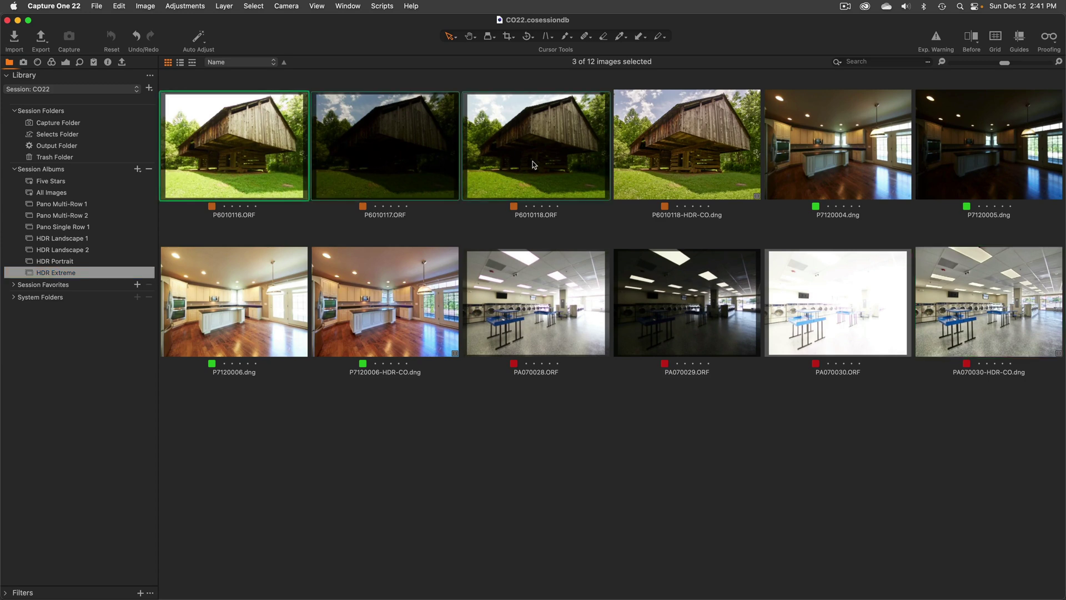
double_click(532, 161)
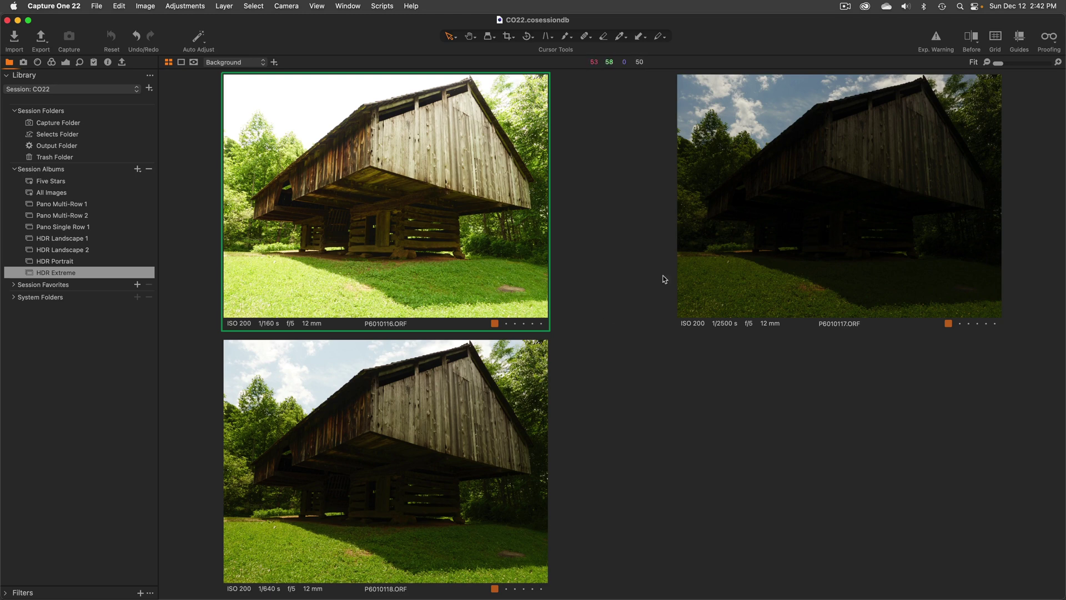
key("super+alt+v")
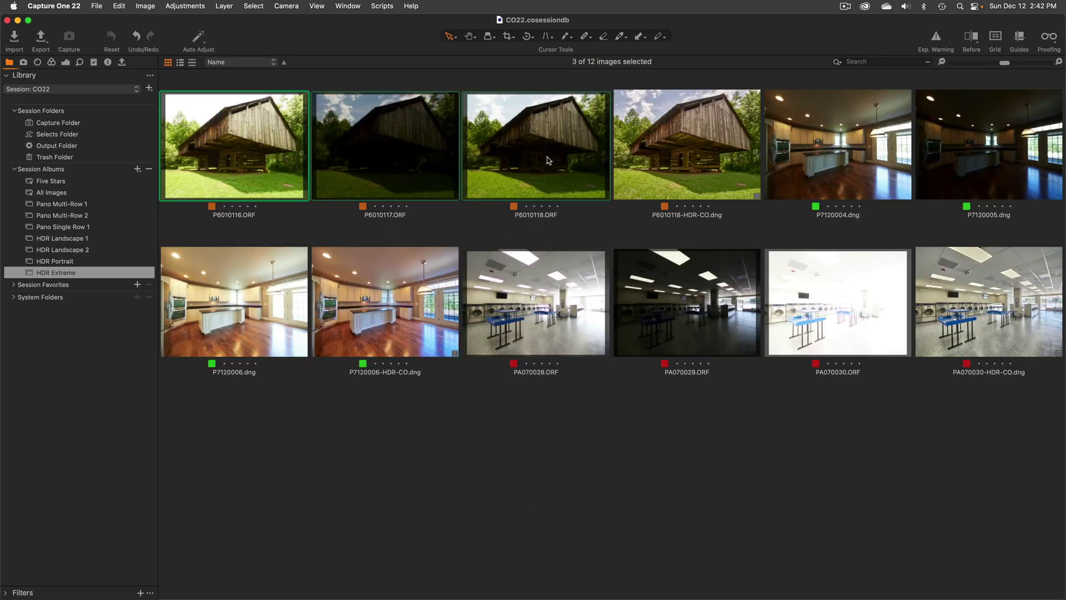
right_click(519, 149)
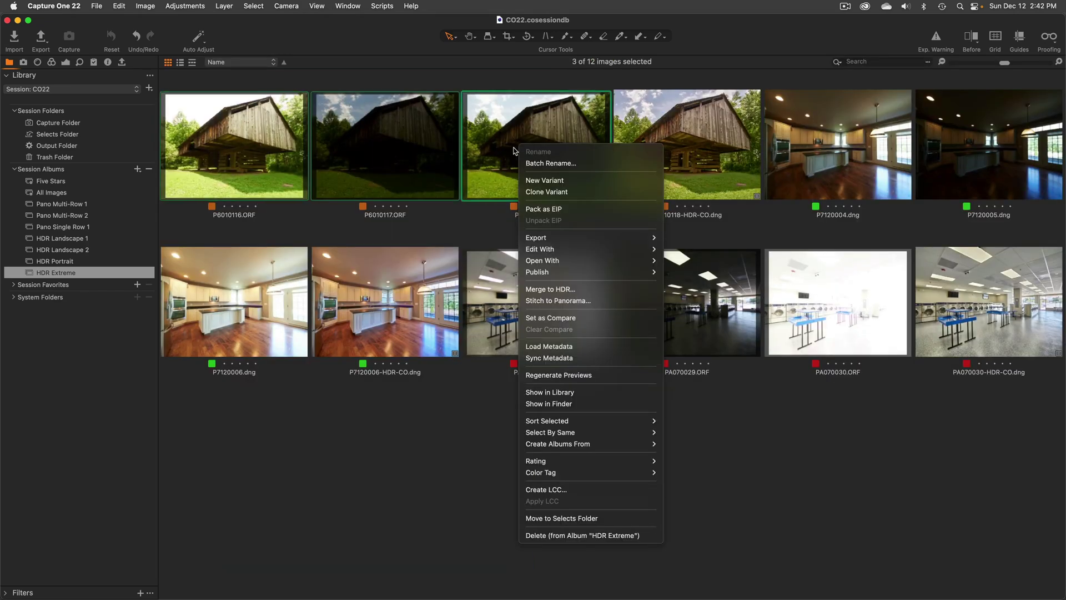
left_click(542, 292)
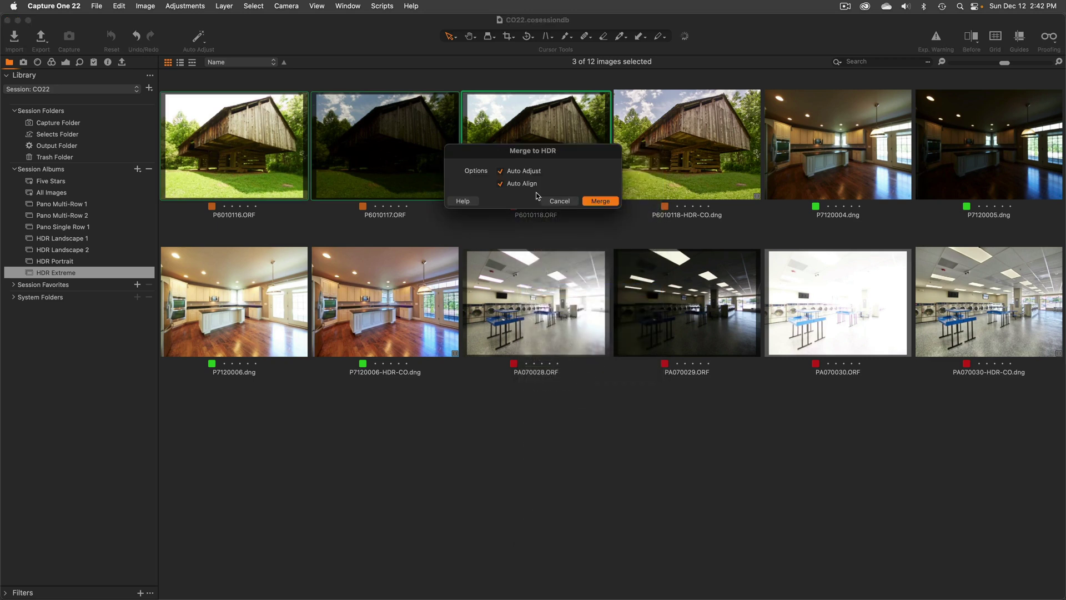
left_click(604, 201)
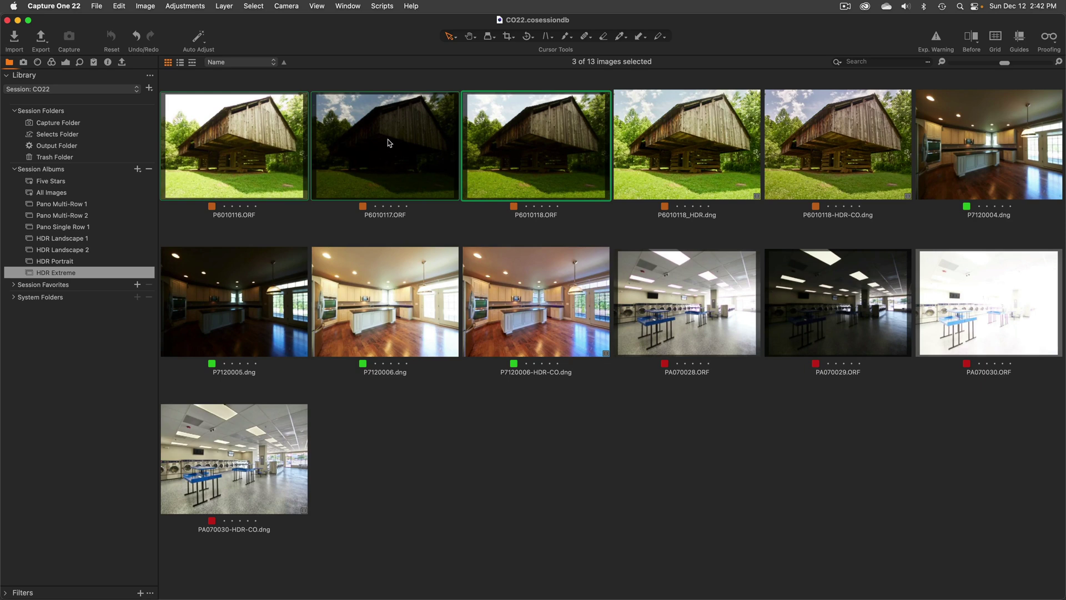
Compare the new P6010118_HDR.dng merge and its tonal adjustments with the edited P6010118-HDR-CO.dng version.
double_click(707, 145)
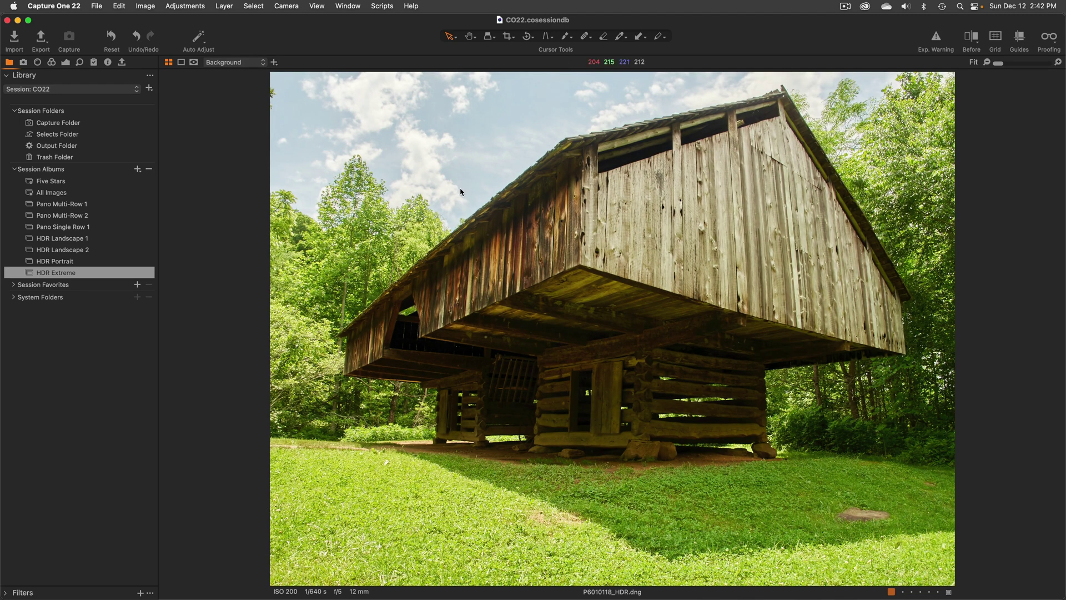
key("Right")
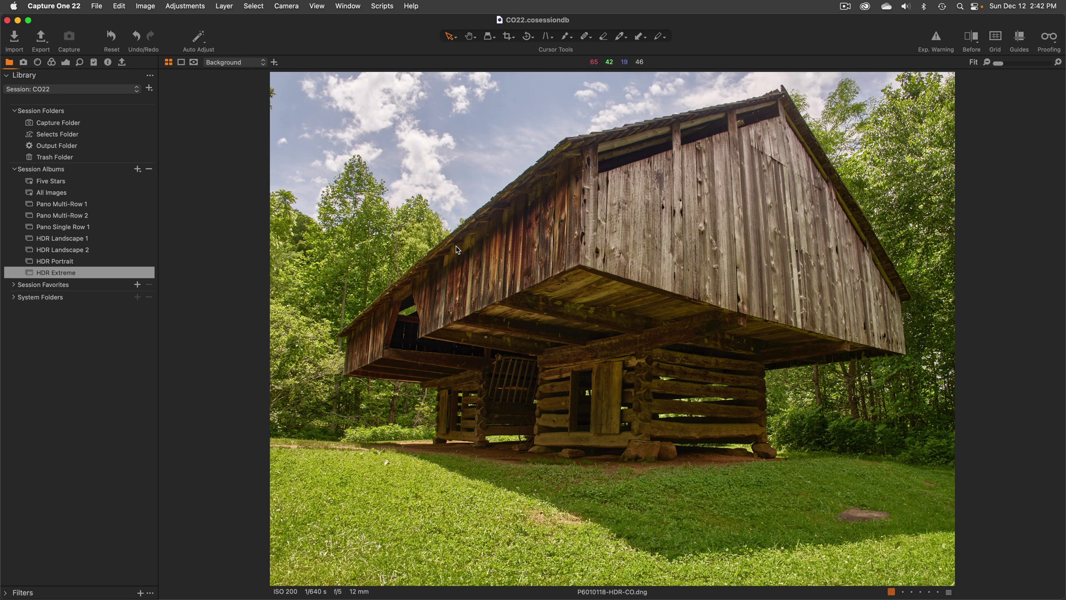
left_click(66, 62)
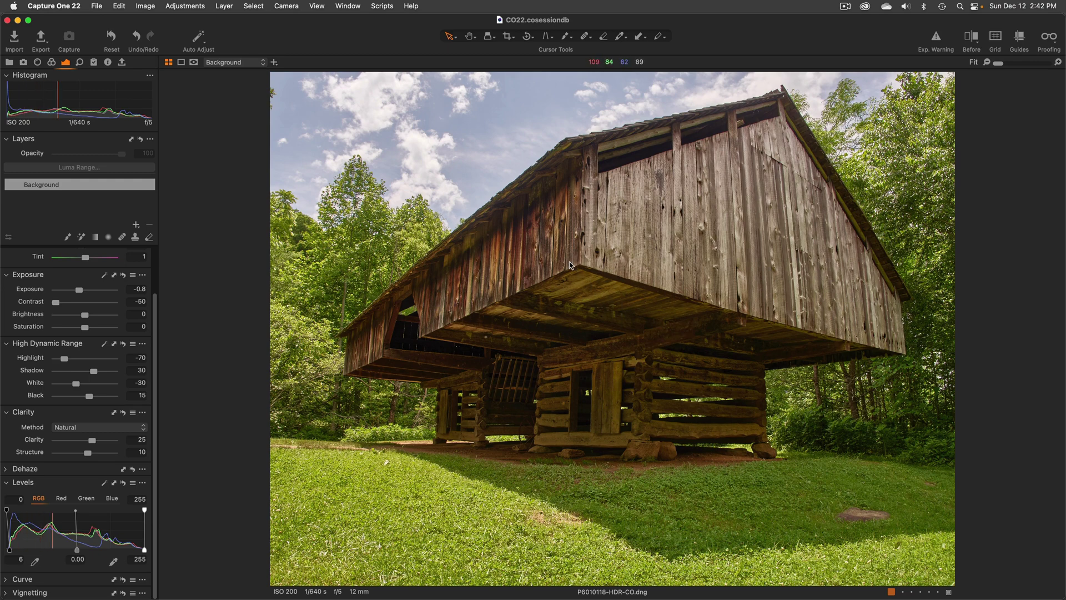
key("super+Right")
key("Right")
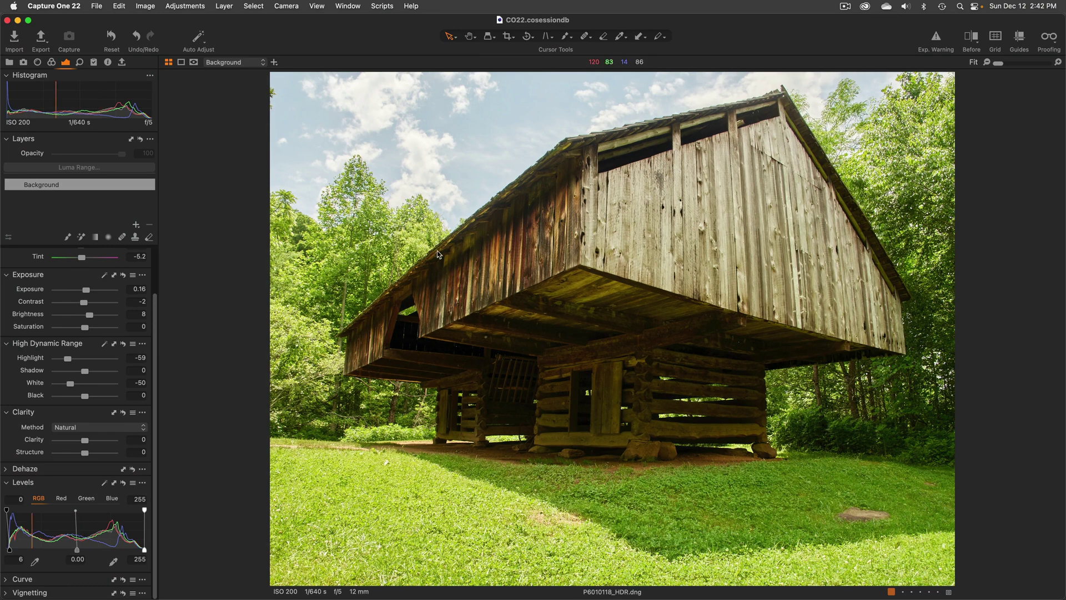
key("Left")
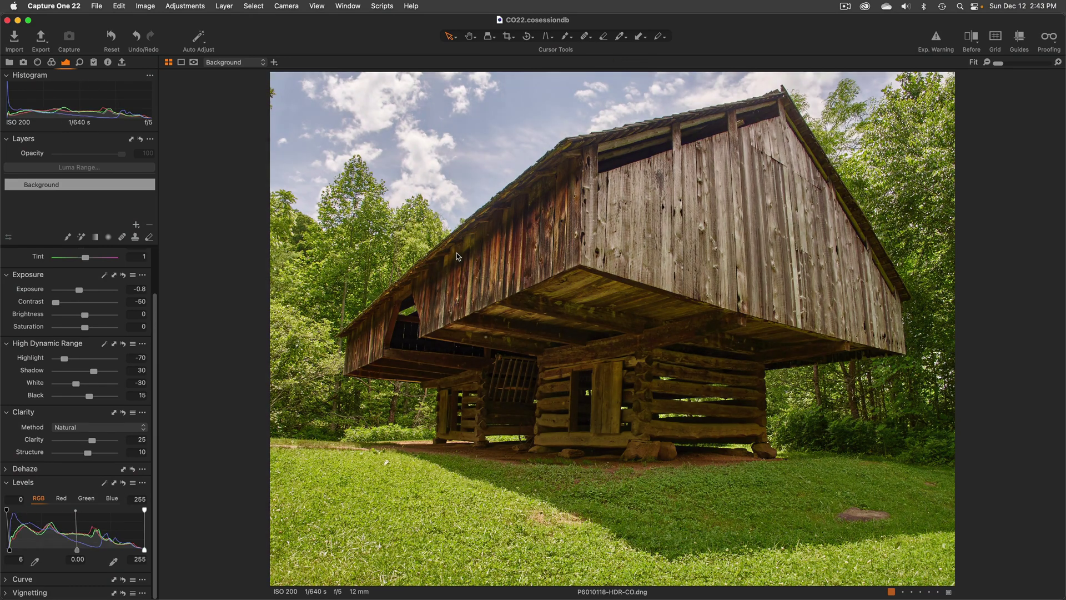
key("Right")
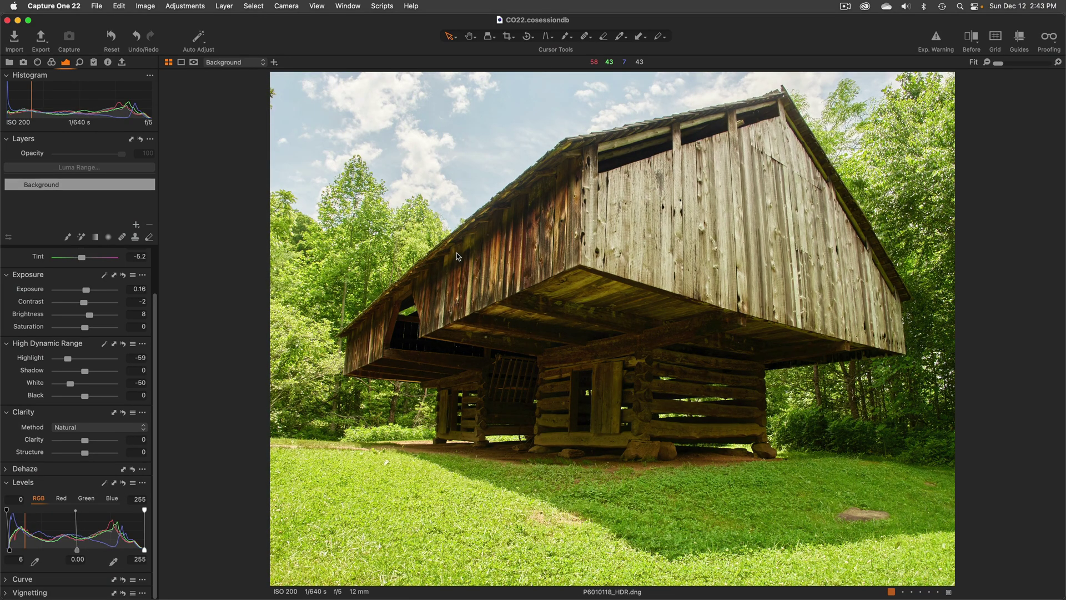
Apply the adjustments from P6010118-HDR-CO.dng to P6010118_HDR.dng and compare the two images.
key("super+r")
key("super+shift+v")
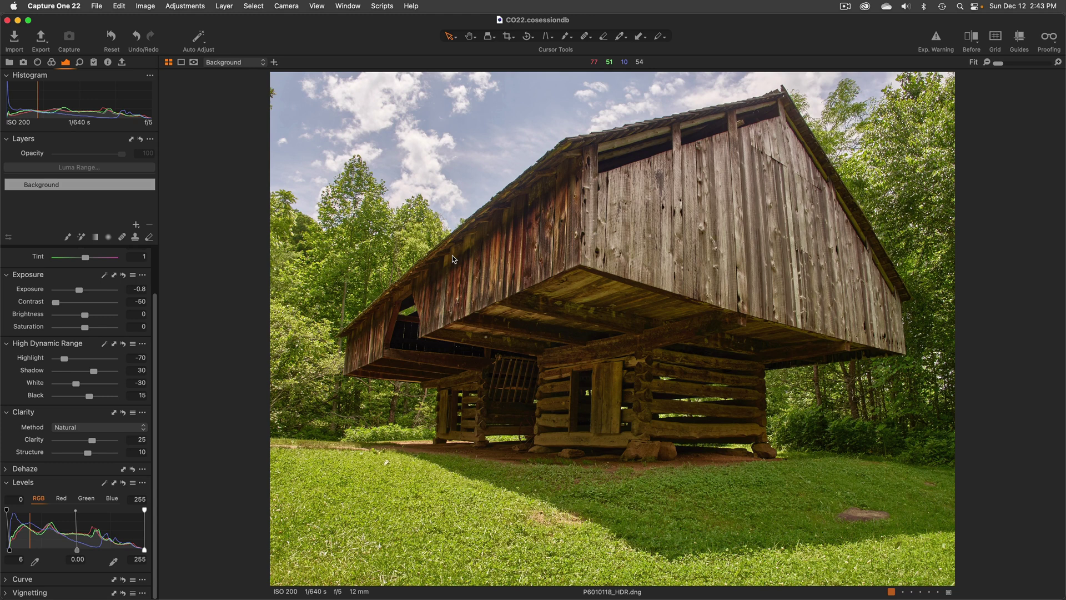
key("super+Left")
key("super+Right")
Review the keywords and Basic metadata of P6010118_HDR.dng, leaving the IPTC Content and Basic groups collapsed.
left_click(109, 62)
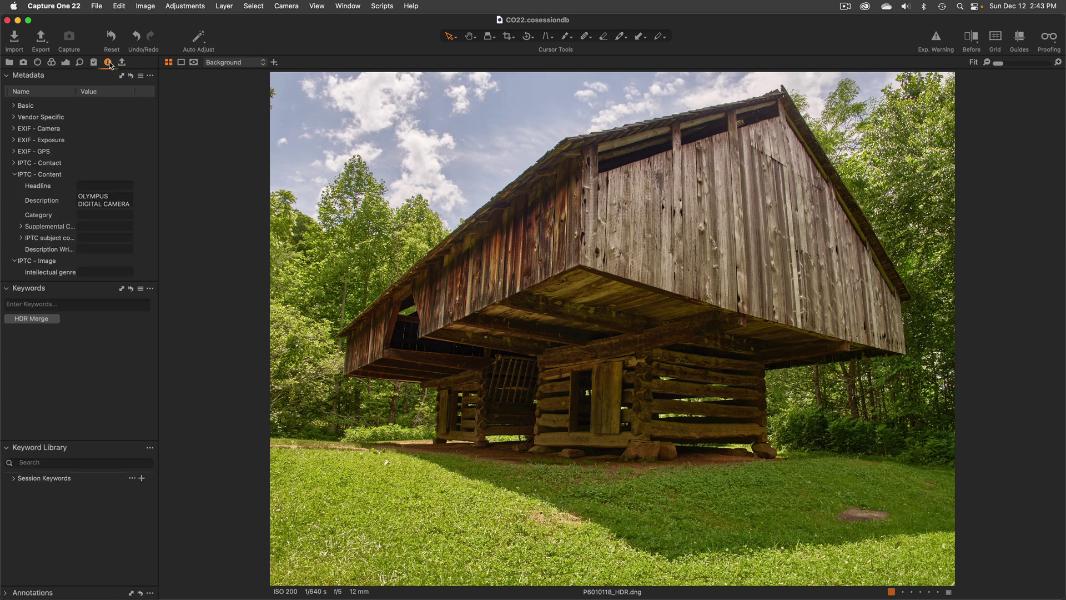
left_click(16, 171)
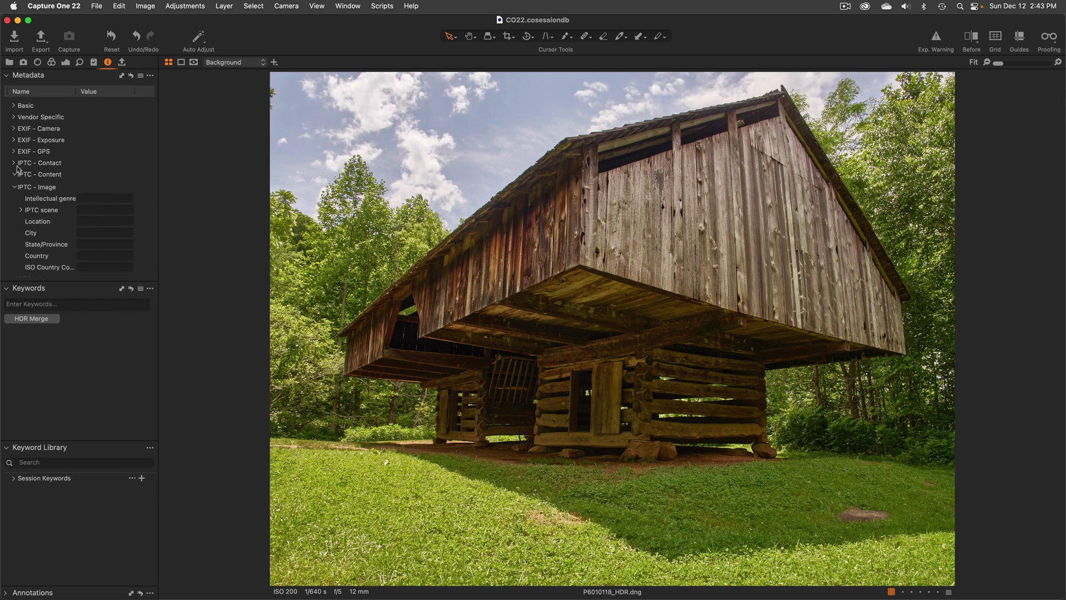
left_click(14, 106)
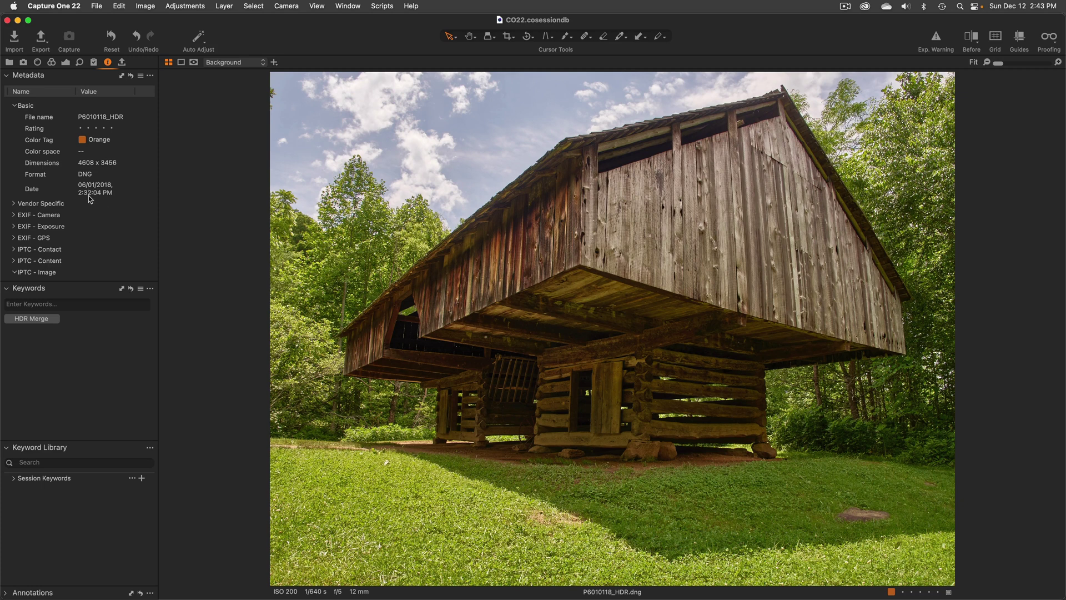
left_click(15, 106)
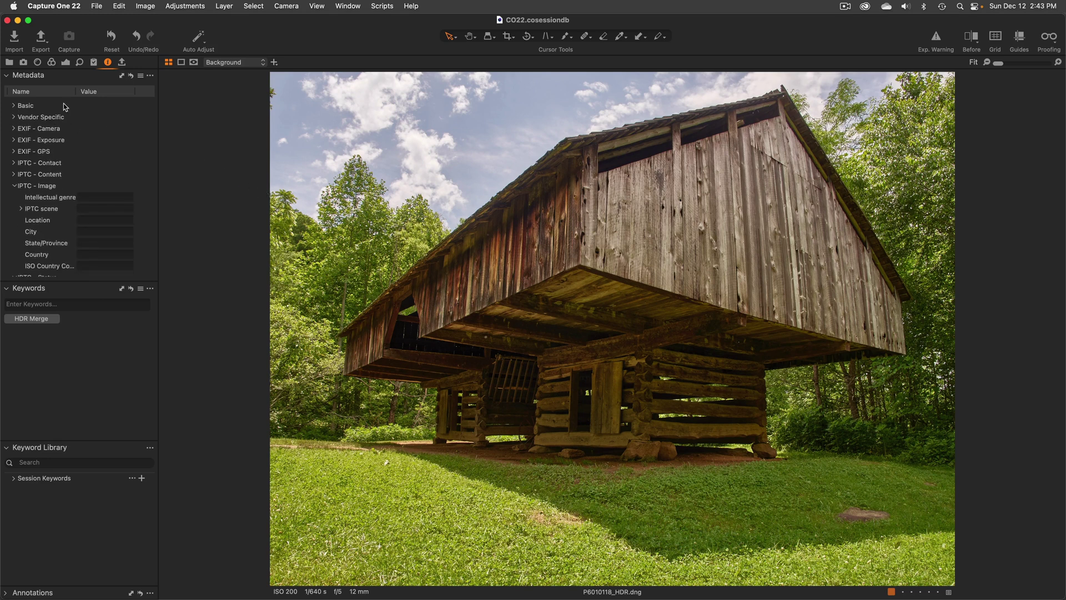
Preview the three bracketed kitchen exposures P7120004 to P7120006 side by side and merge them to HDR with Auto Adjust and Auto Align enabled.
left_click(10, 62)
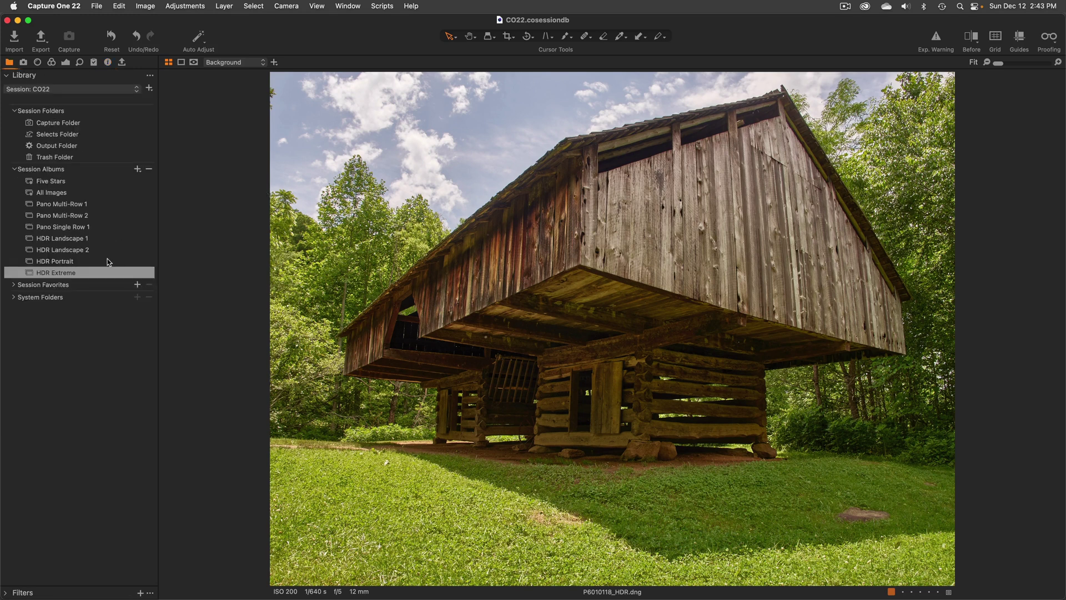
key("super+alt+v")
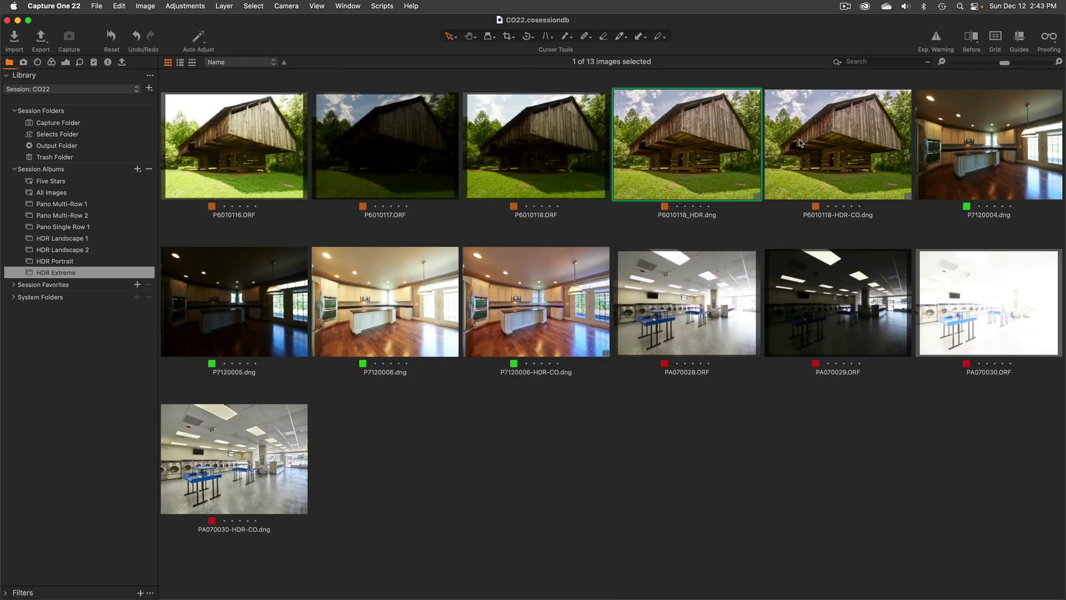
left_click(996, 150)
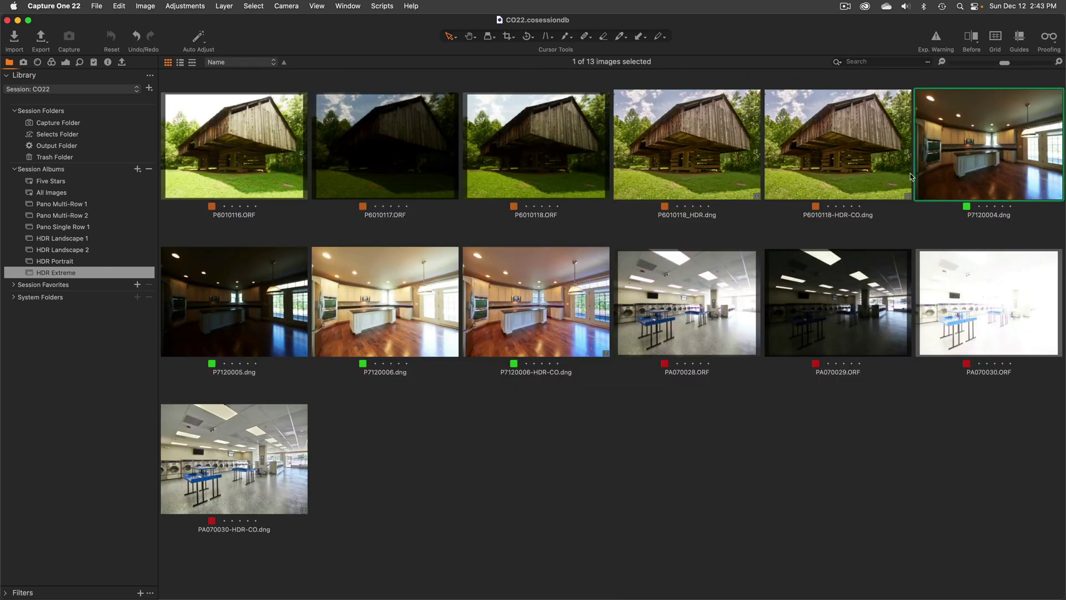
left_click(411, 292, "shift")
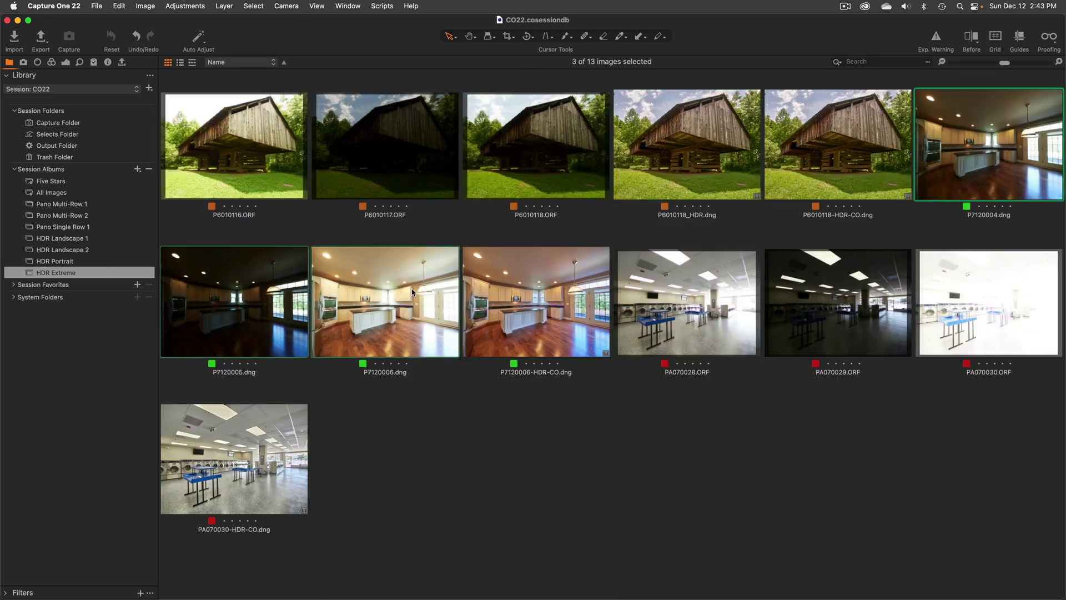
key("super+alt+v")
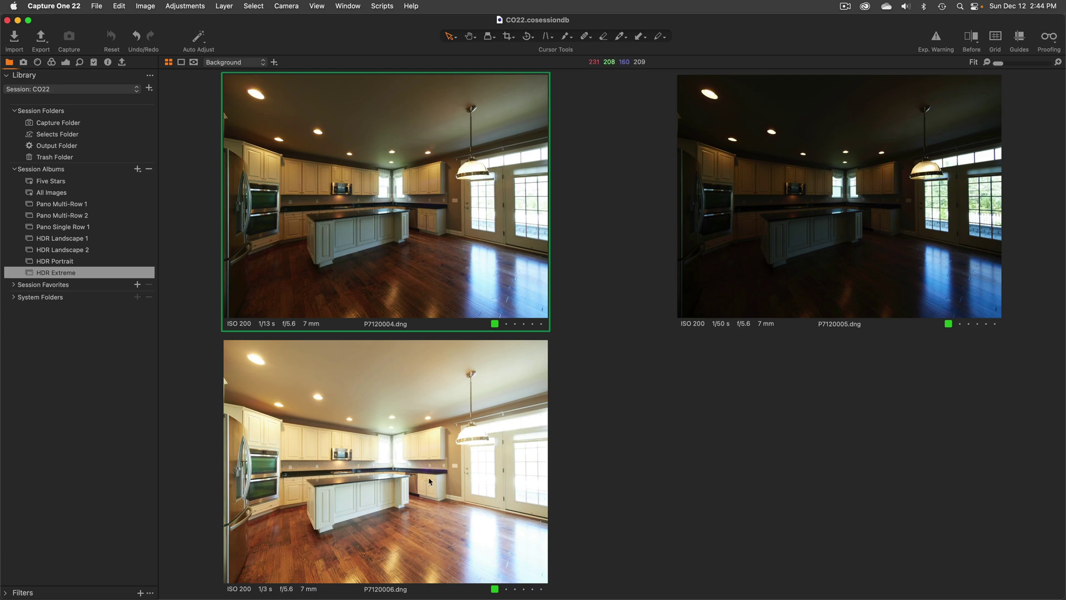
key("g")
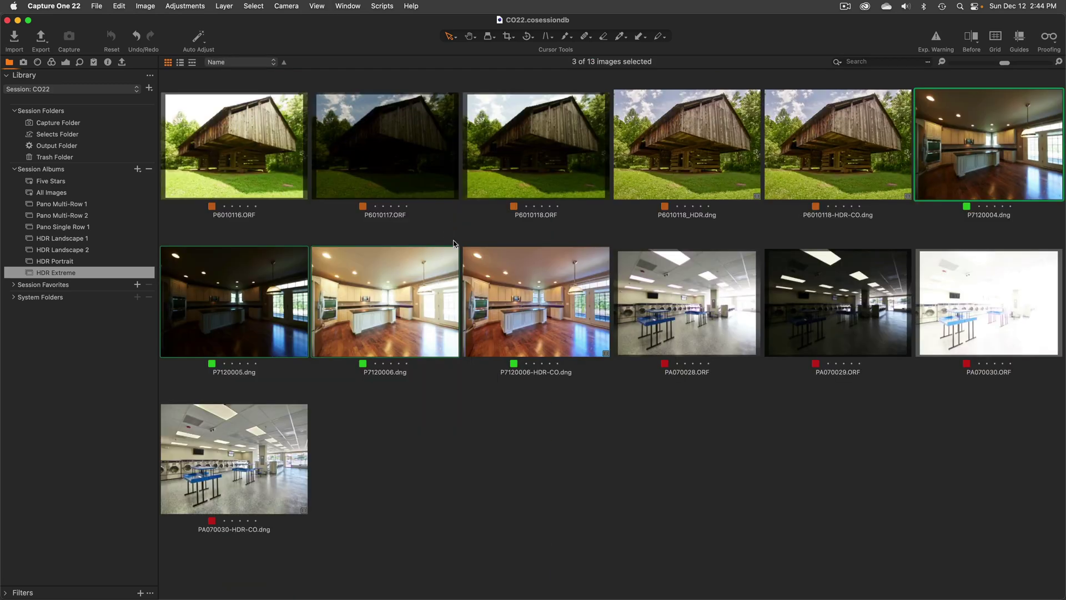
right_click(248, 298)
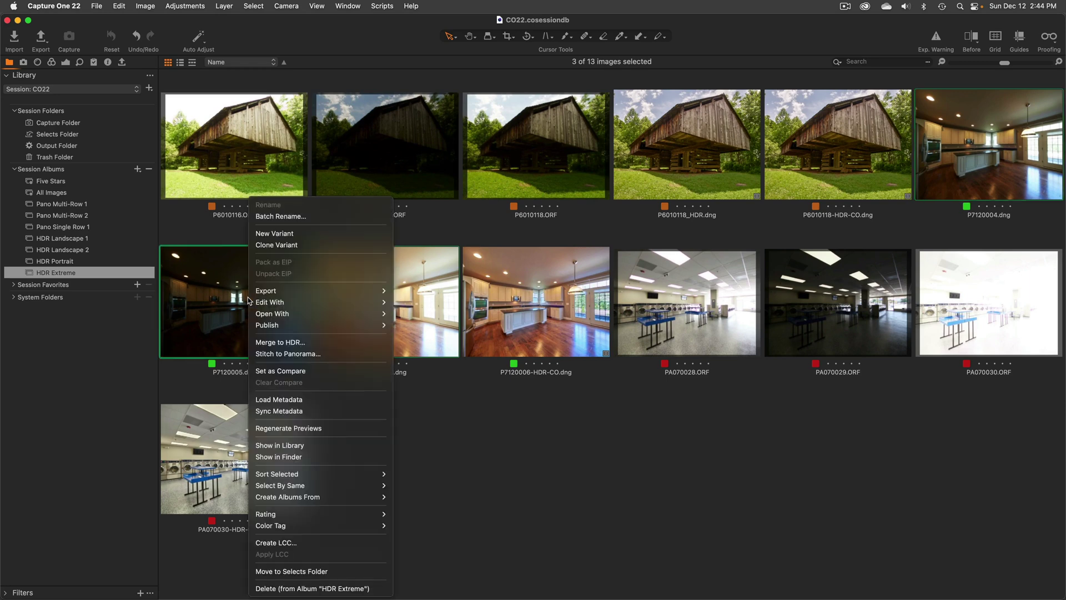
left_click(266, 342)
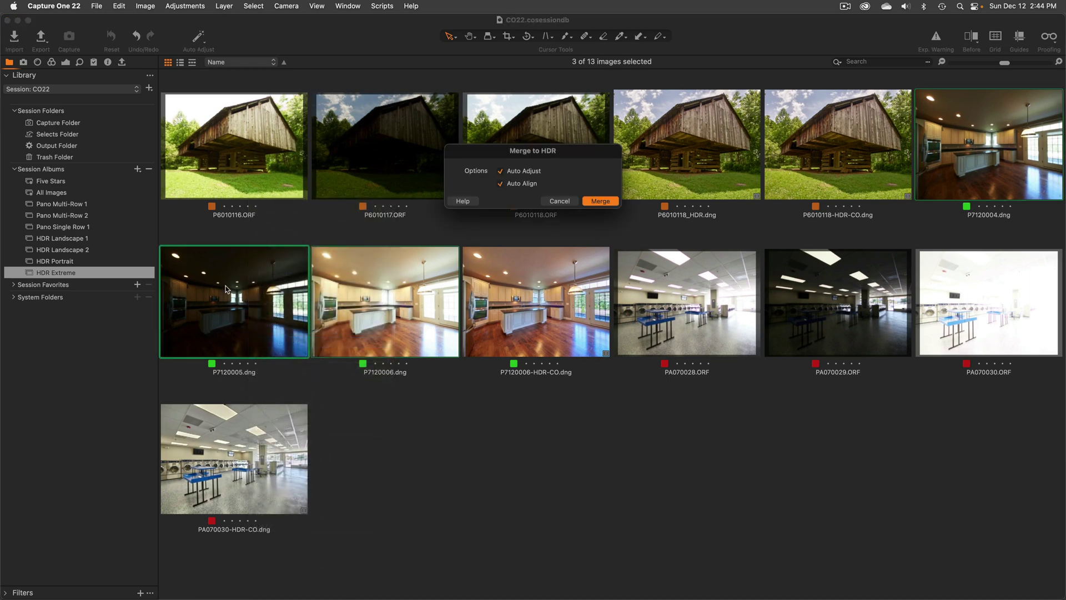
left_click(610, 201)
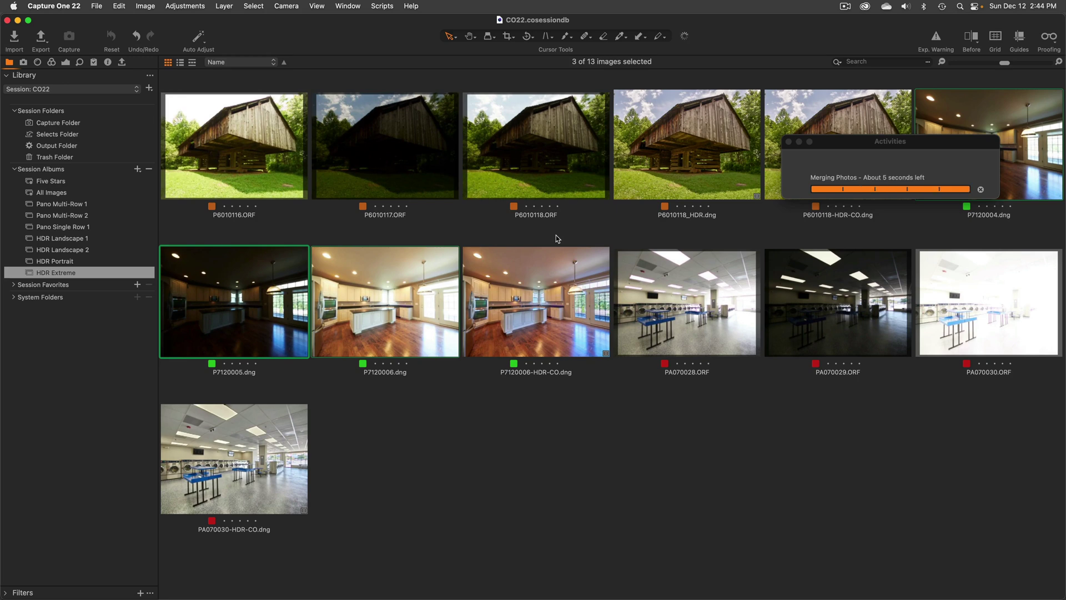
Compare the new kitchen HDR merge with P7120006-HDR-CO.dng and examine the latter's white balance and exposure adjustments.
left_click(552, 297)
double_click(552, 298)
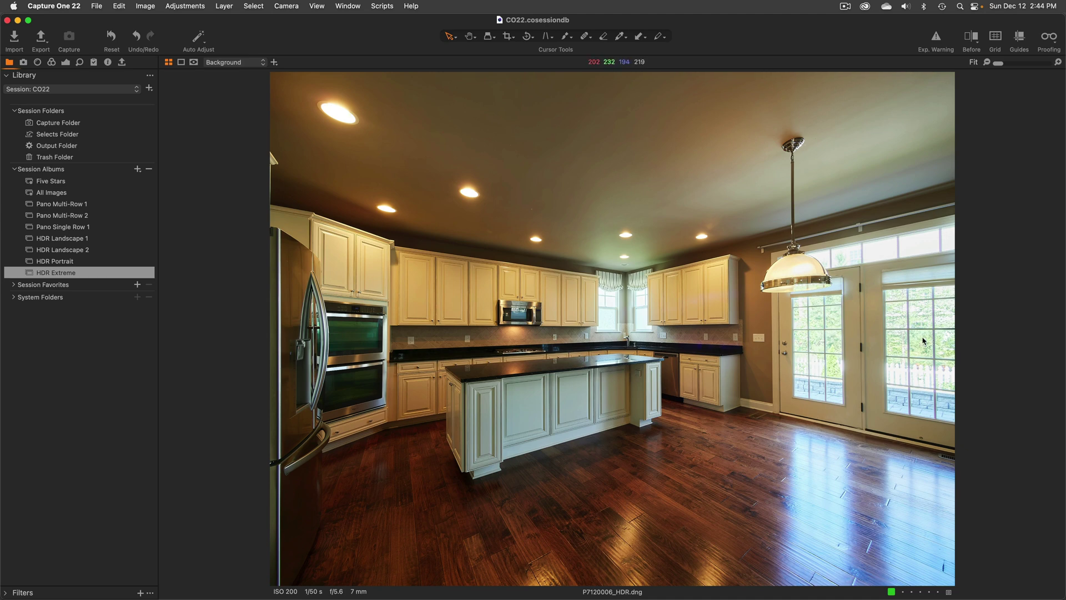
key("Right")
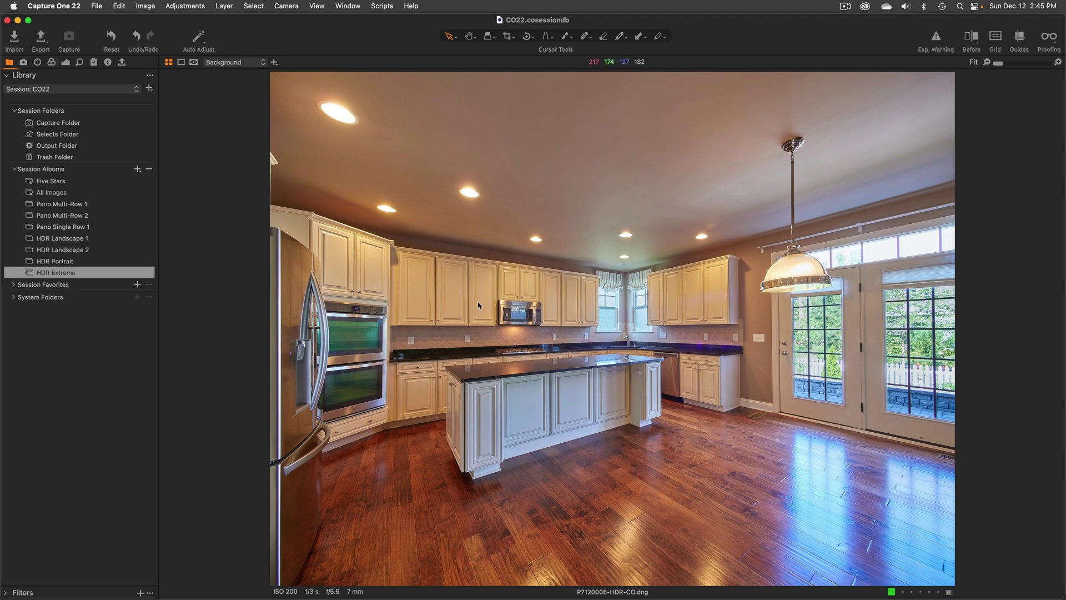
left_click(67, 63)
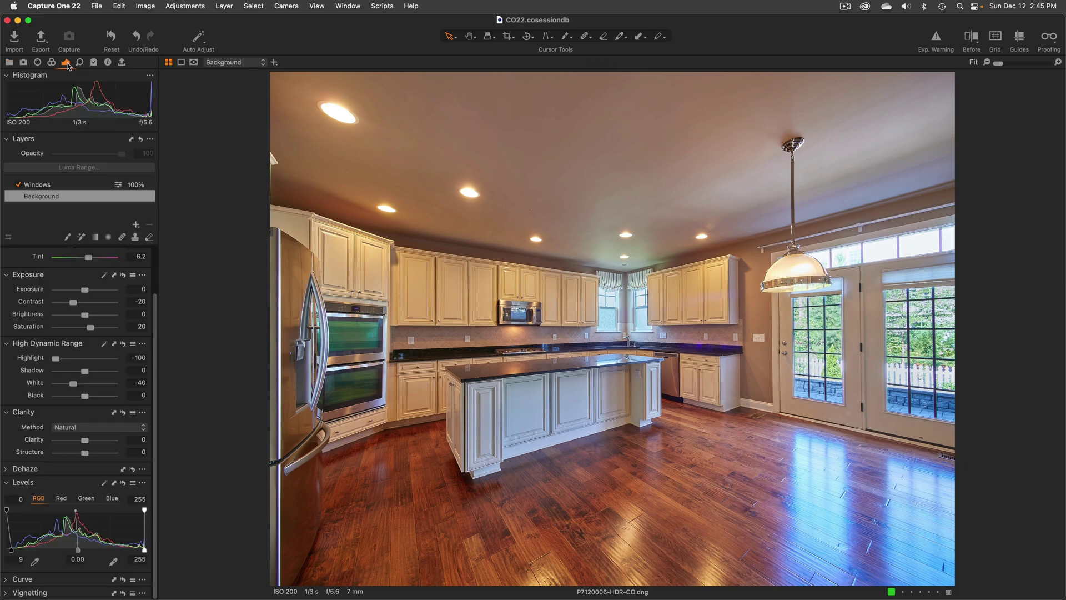
scroll(127, 270, "down", 1)
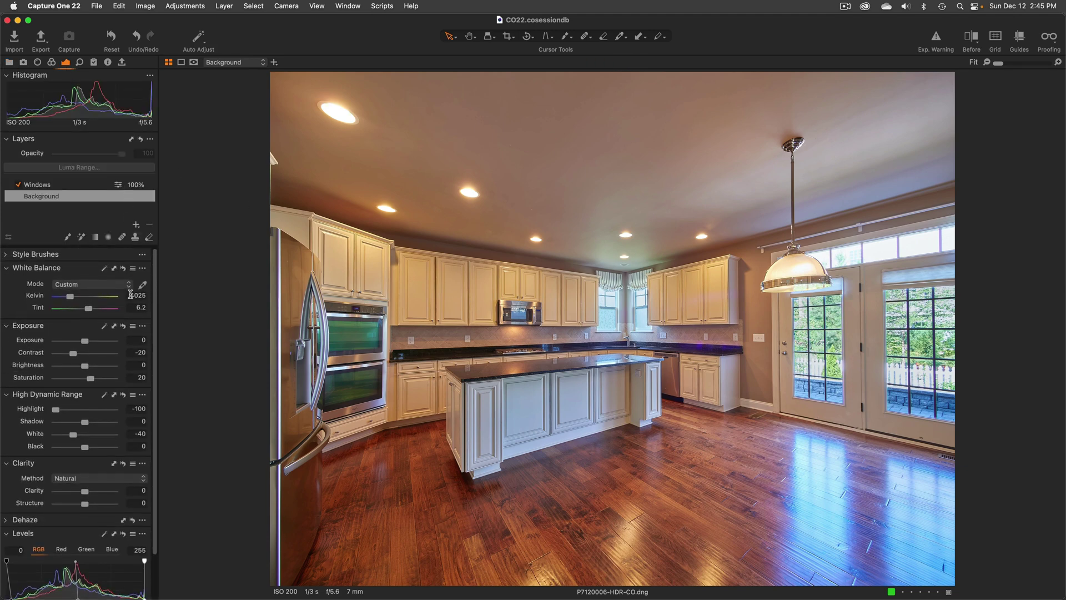
Try cooler white balance temperatures of 3825 and 3625 Kelvin on P7120006-HDR-CO.dng.
left_click(130, 296)
type("3825")
key("Return")
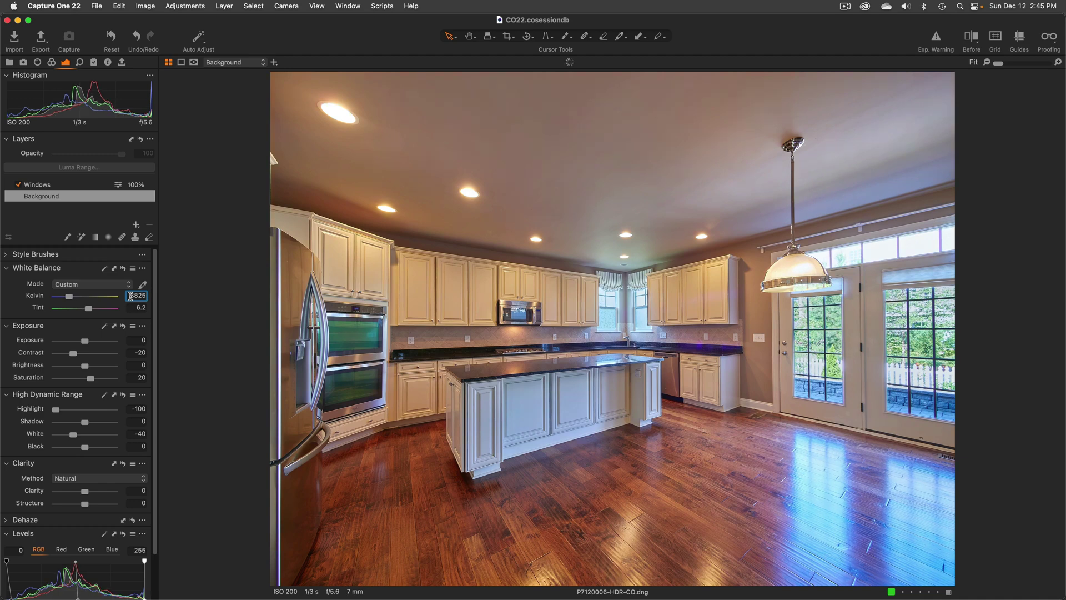
type("3625")
key("Return")
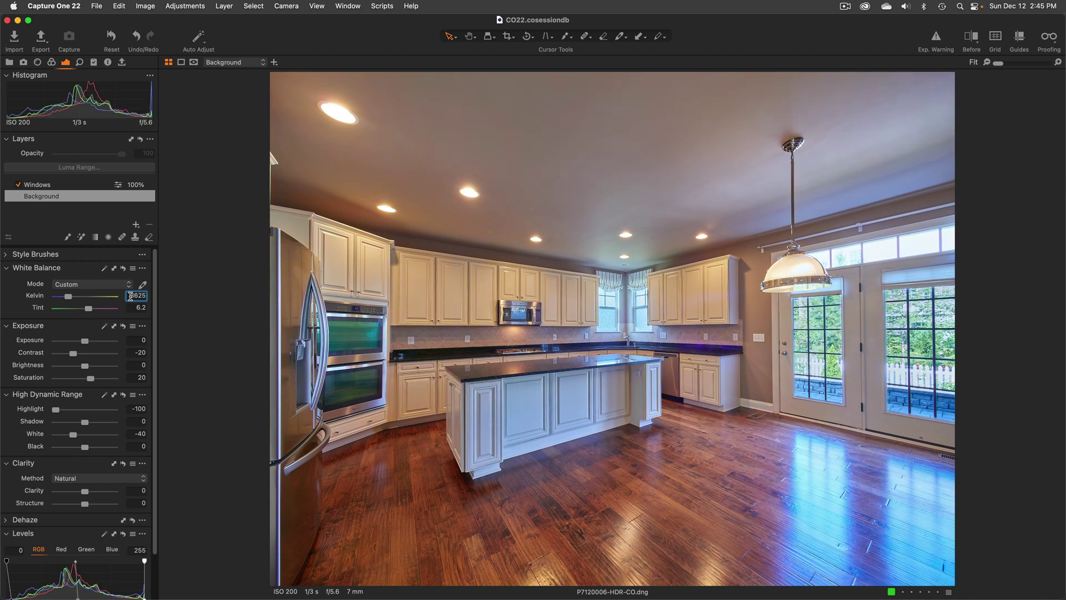
Set the white balance of P7120006-HDR-CO.dng to 4200 Kelvin and the Tint to 4.2.
key("Up")
key("Up")
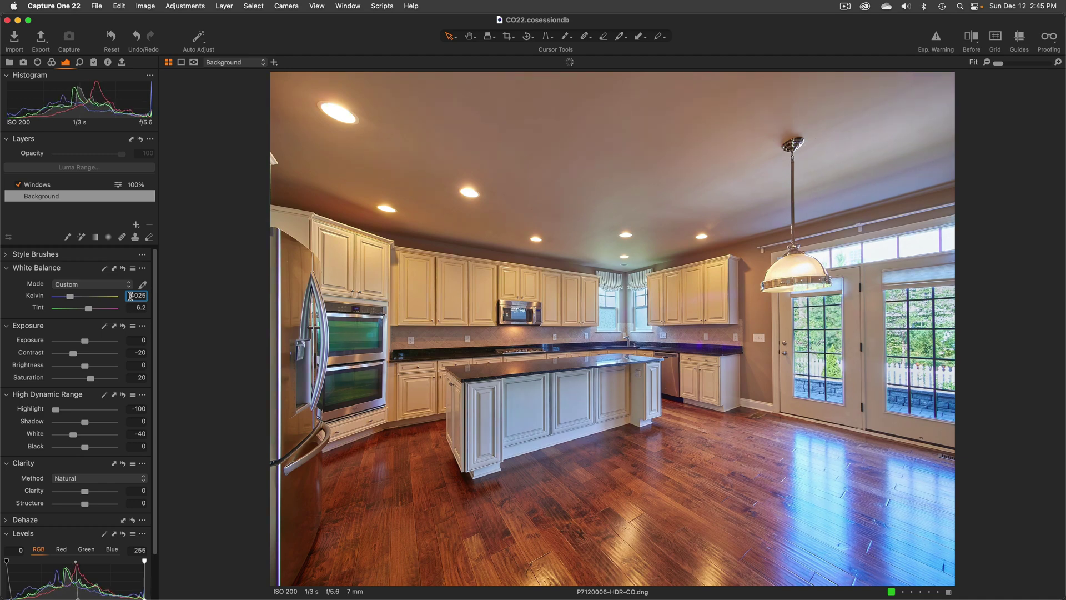
key("Up")
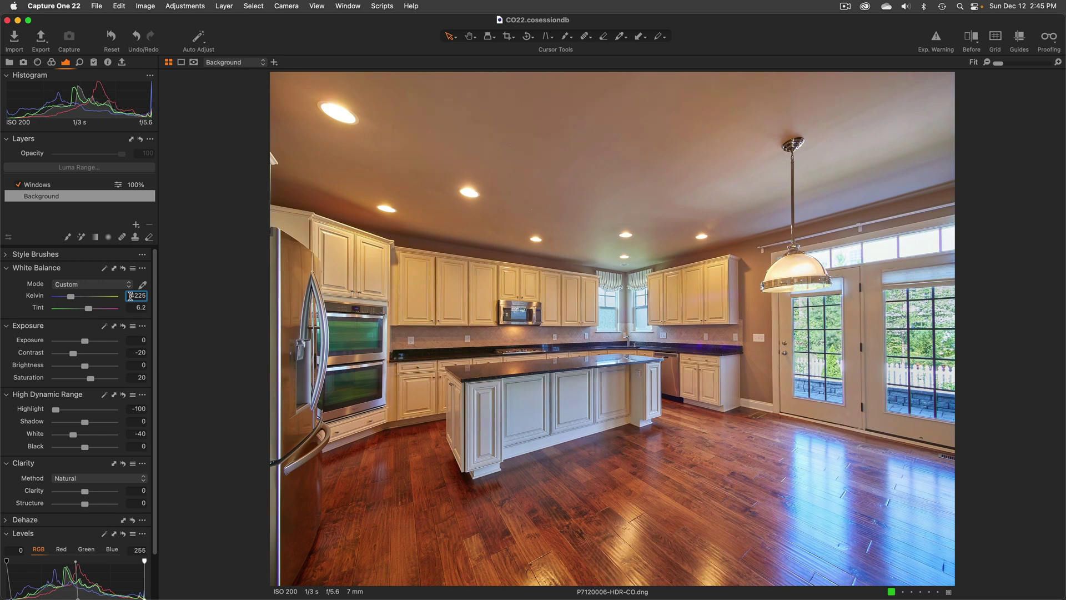
key("Down")
key("Tab")
key("Down")
key("Down")
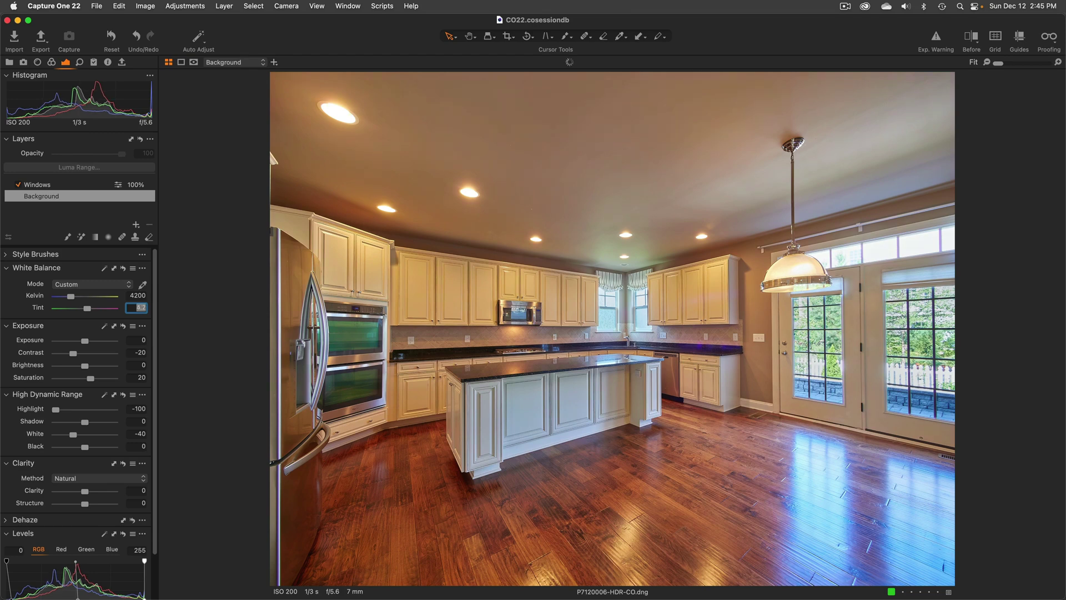
key("Return")
Apply the adjustments from P7120006-HDR-CO.dng to P7120006_HDR.dng and compare the two kitchen images.
key("Right")
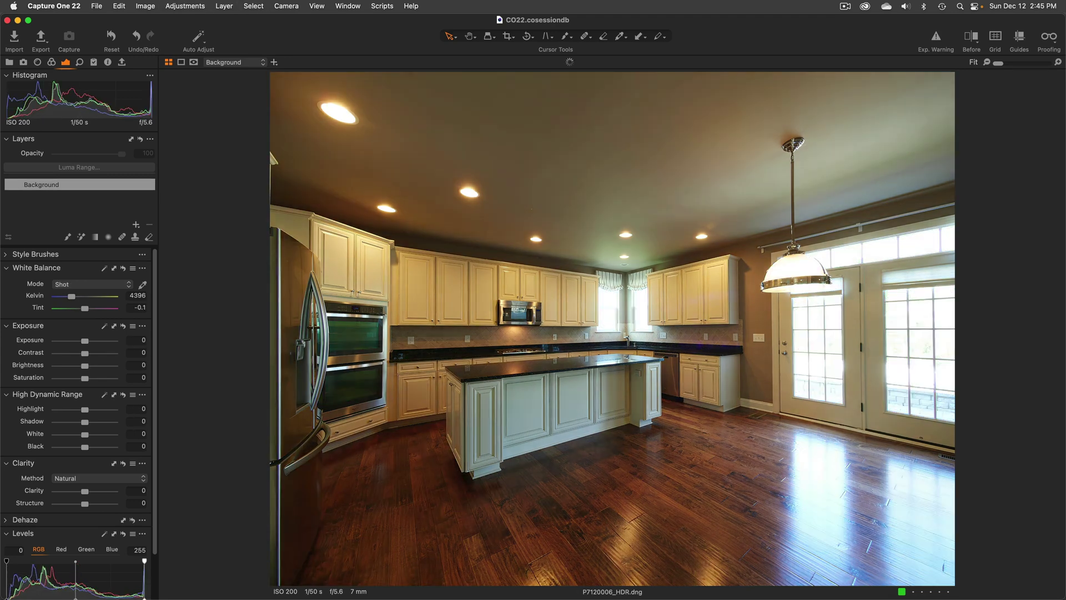
key("super+shift+v")
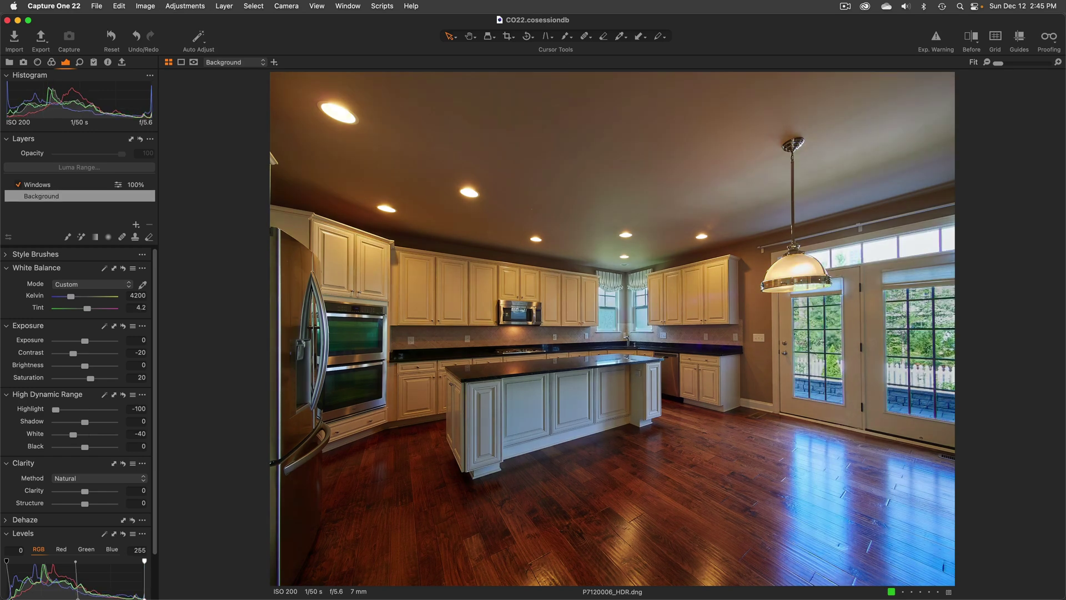
key("Left")
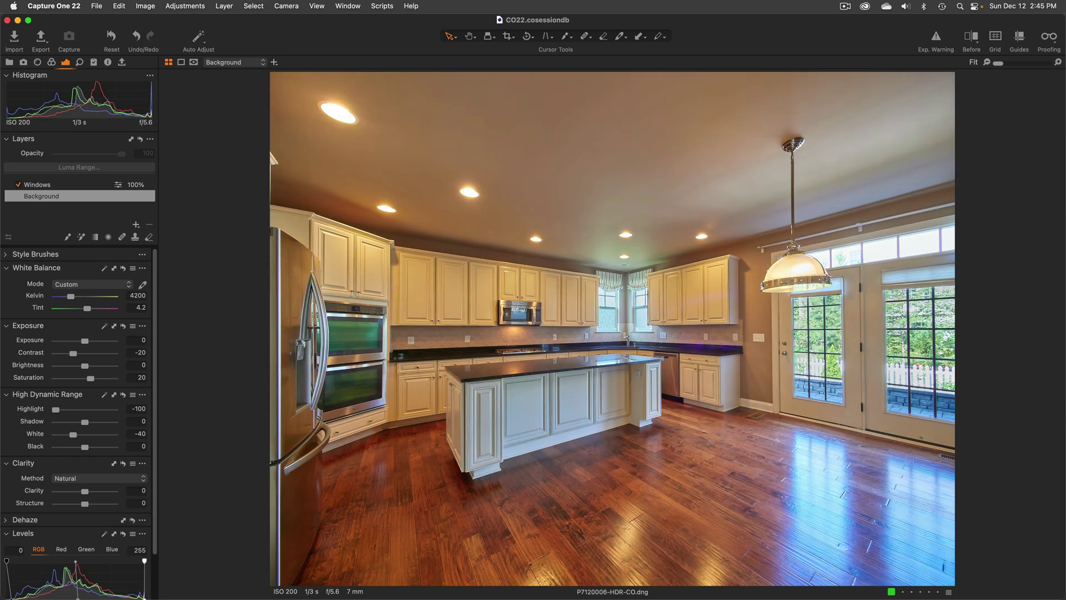
key("Right")
key("Left")
key("Right")
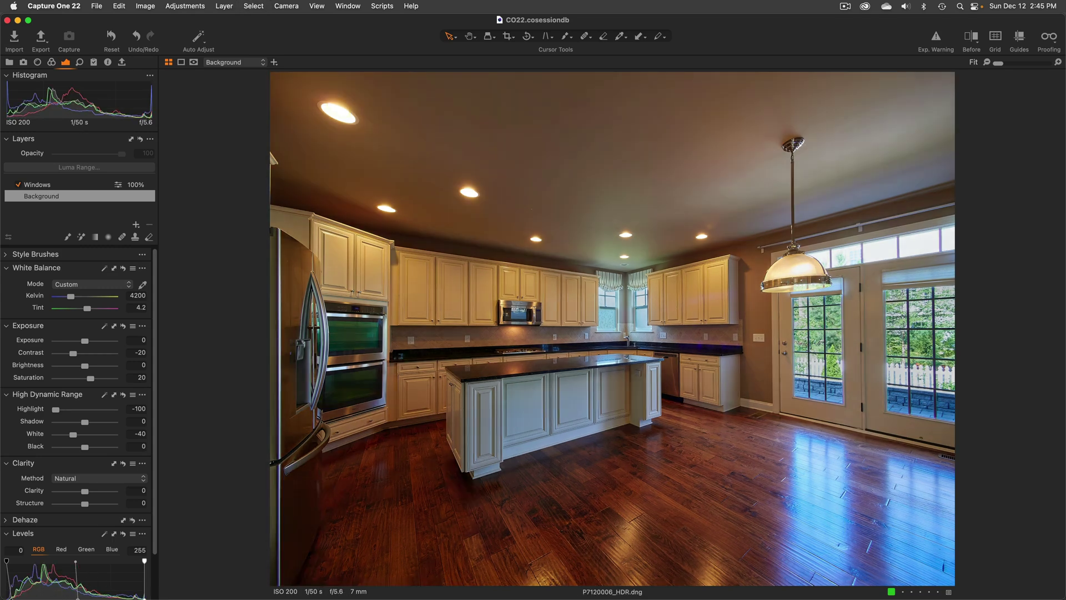
Set the Exposure of P7120006_HDR.dng to 1 and check its brightness against P7120006-HDR-CO.dng.
key("Tab")
key("Tab")
type("1")
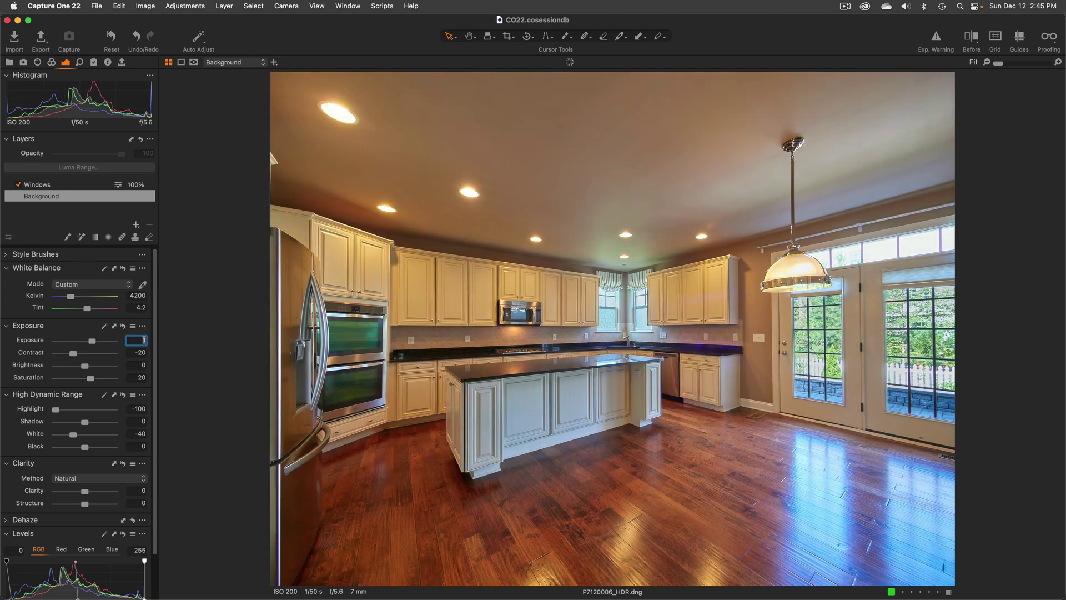
type("0")
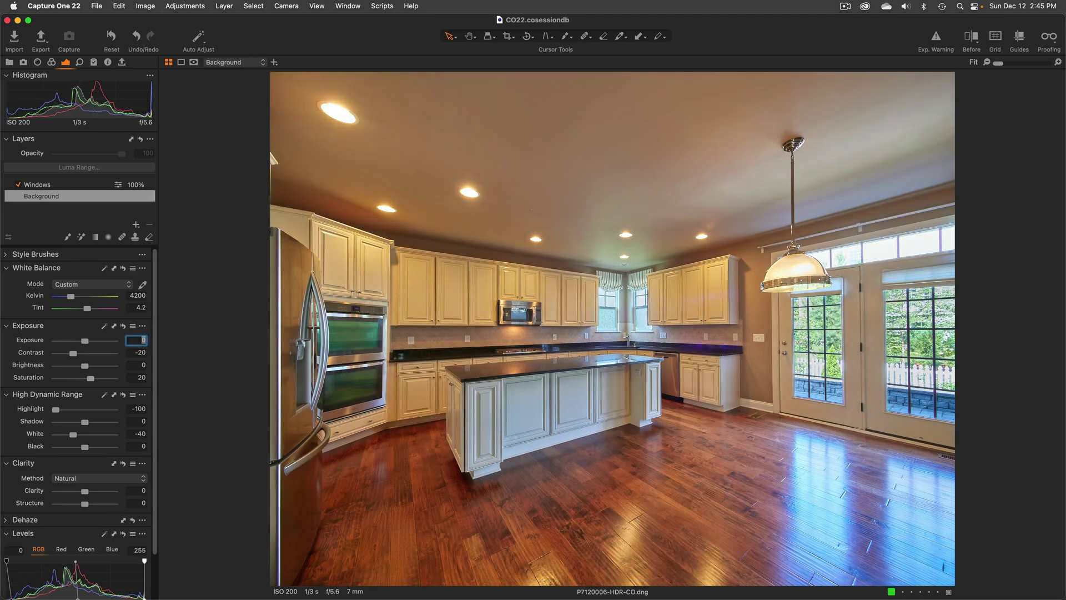
key("super+a")
type("1")
key("super+a")
key("Return")
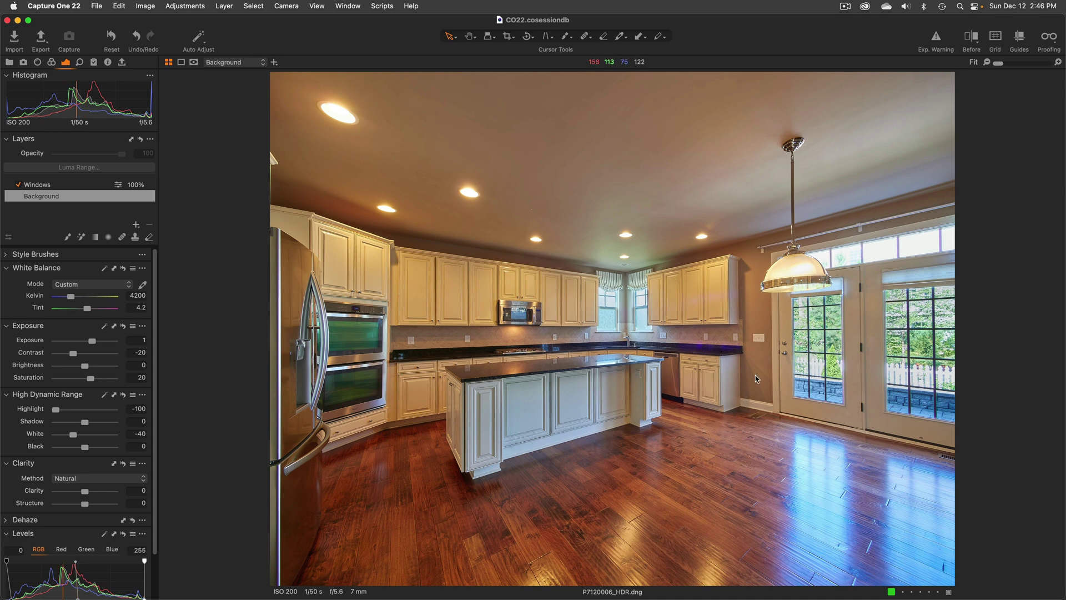
Preview the three bracketed laundromat exposures PA070028 to PA070030 side by side and merge them to HDR with Auto Adjust and Auto Align enabled.
key("alt+super+v")
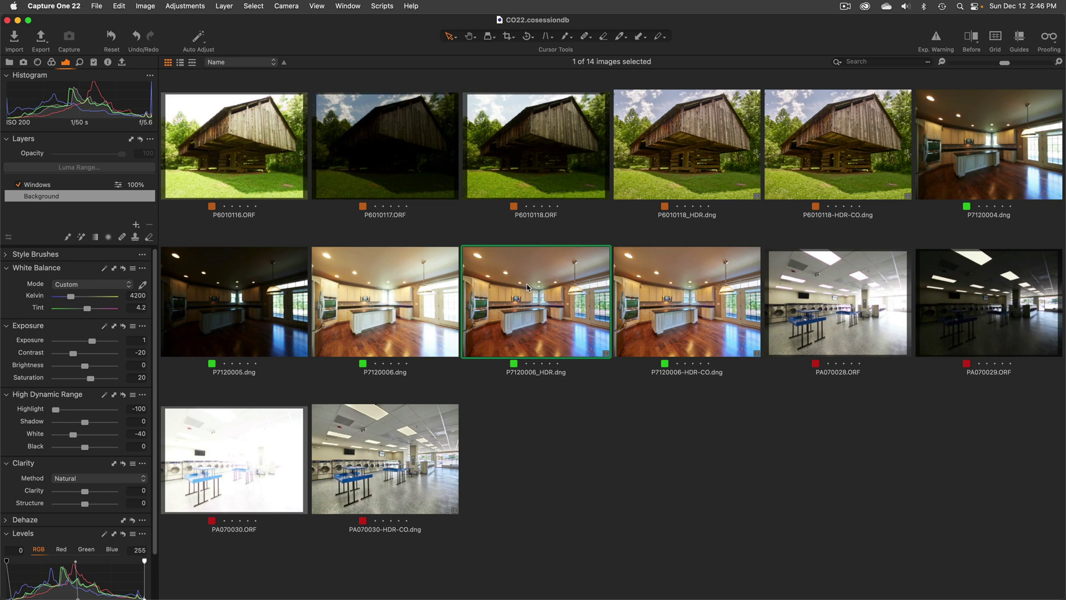
left_click(867, 304)
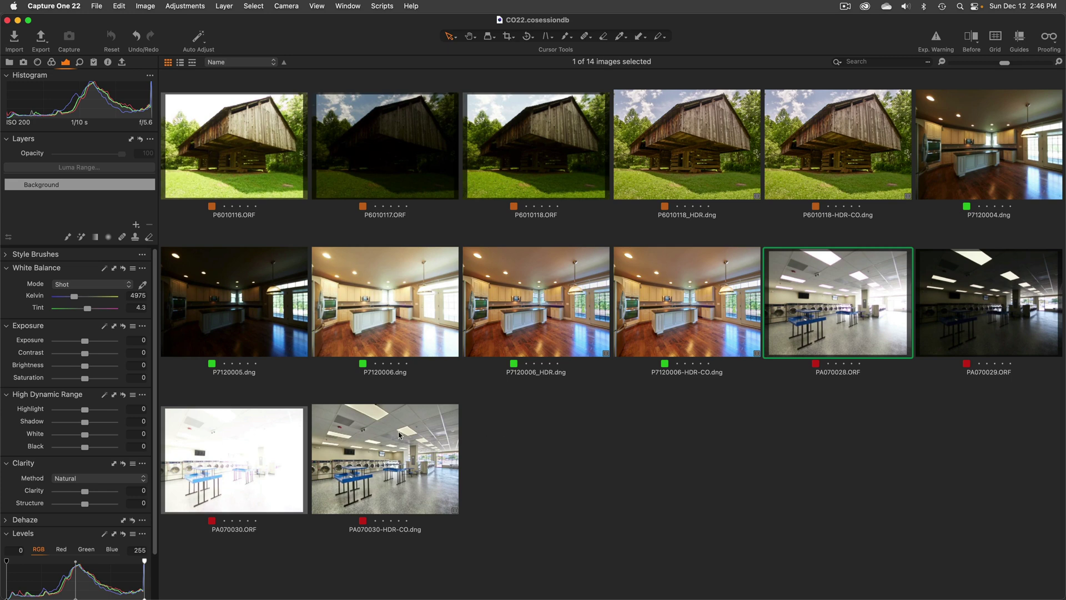
left_click(272, 461, "shift")
key("g")
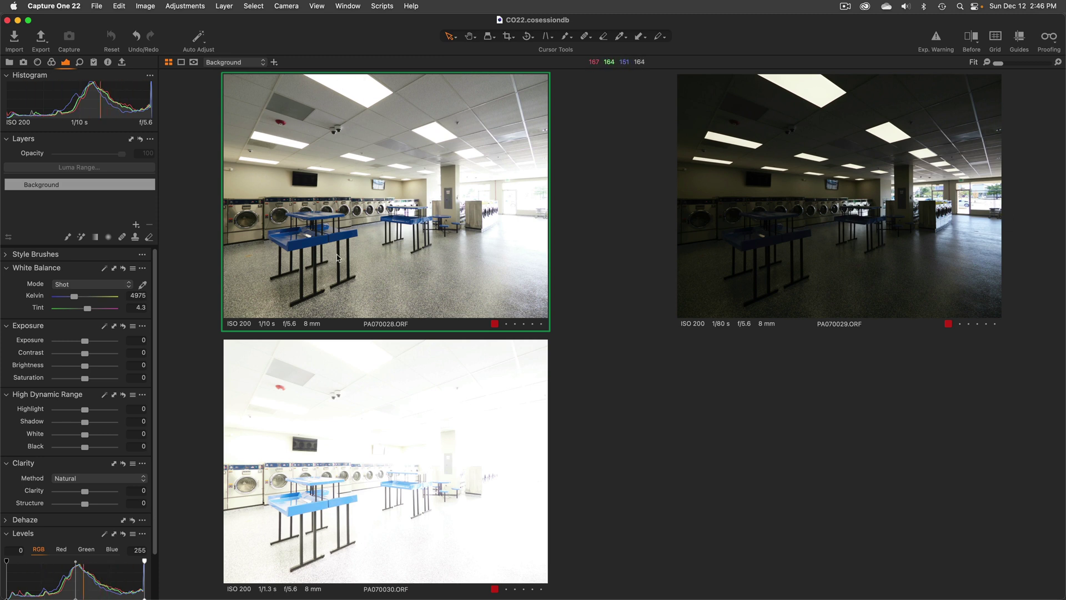
key("alt+super+v")
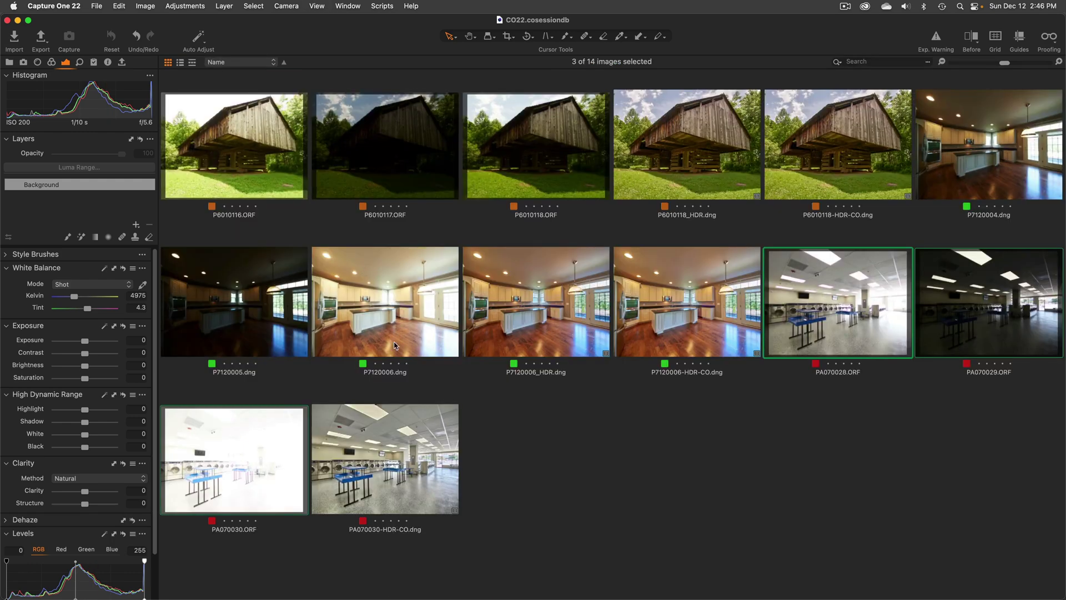
right_click(234, 433)
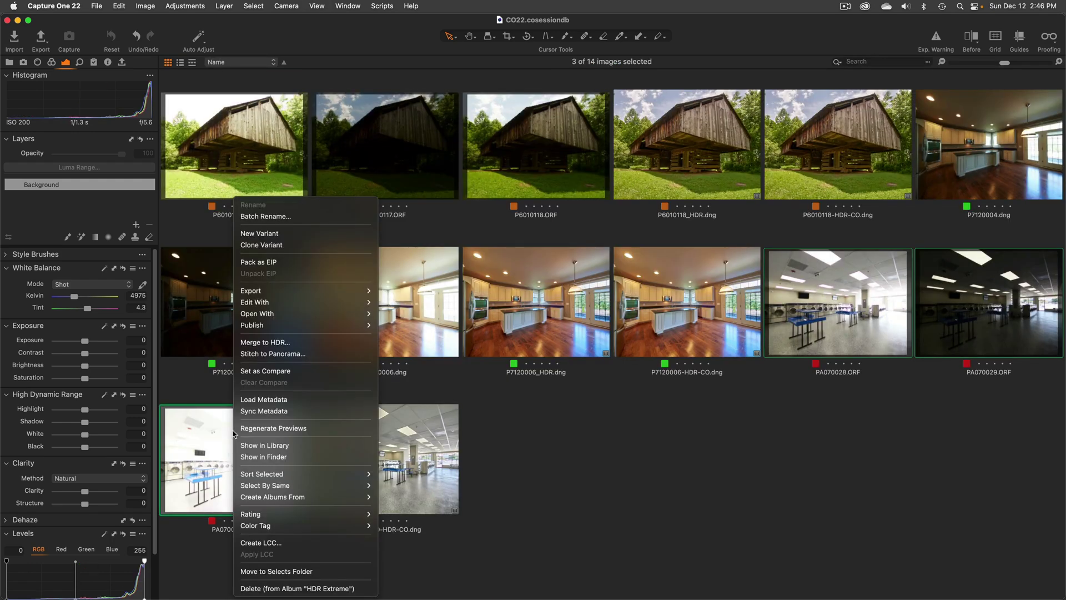
left_click(291, 342)
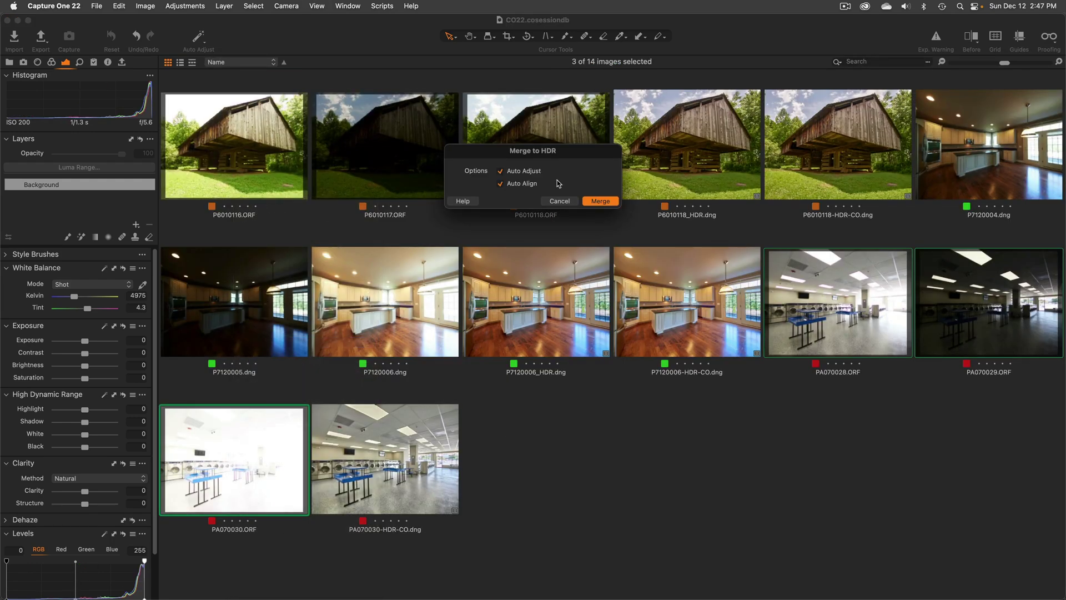
left_click(600, 202)
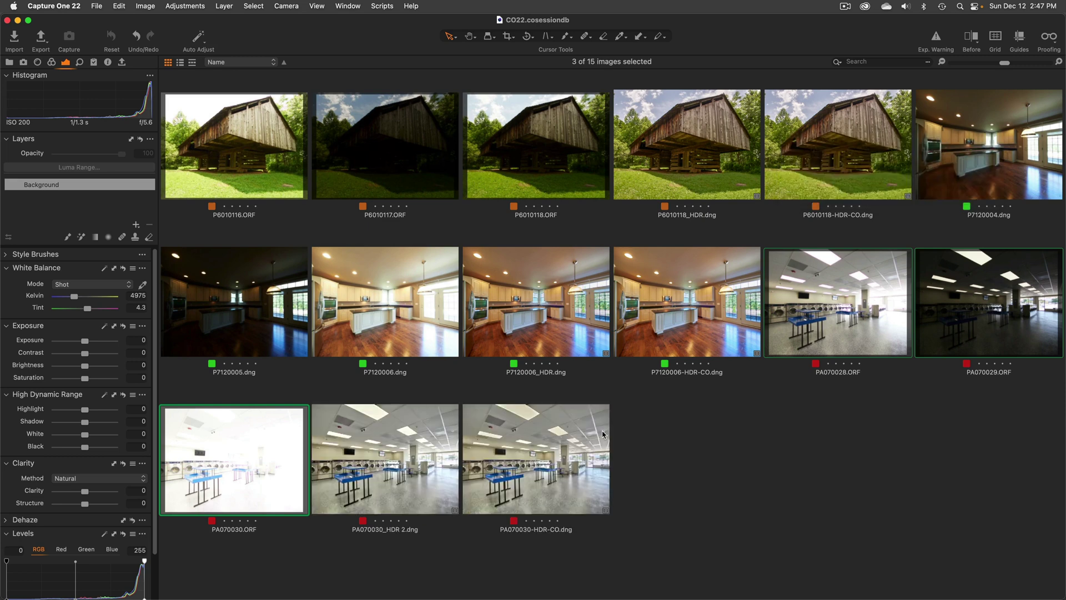
Compare the new laundromat HDR merge and its adjustments with PA070030-HDR-CO.dng, then return to the album thumbnails and session library.
left_click(397, 454)
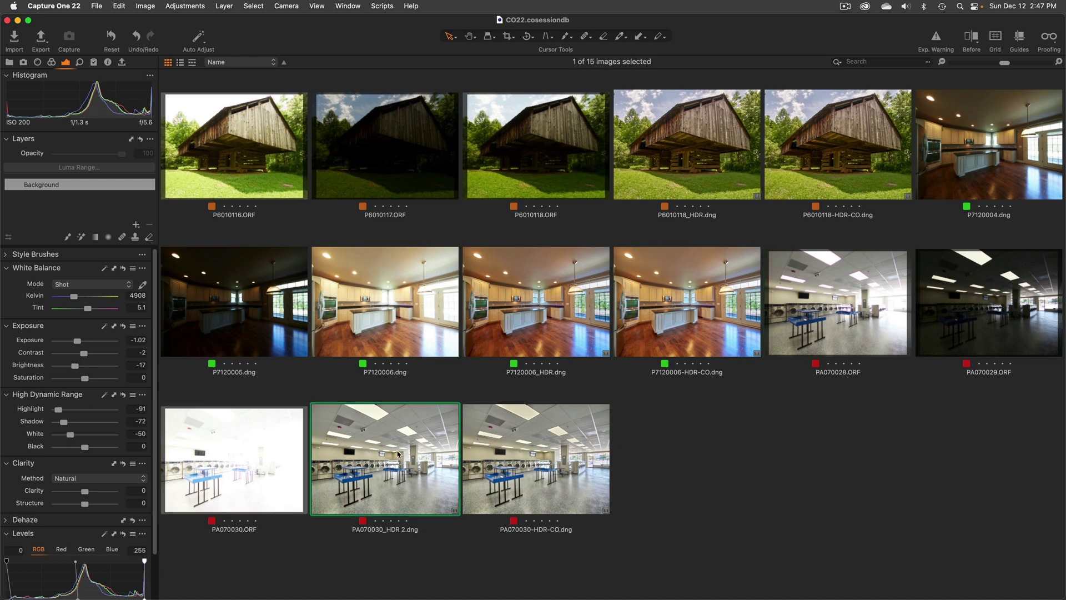
double_click(398, 454)
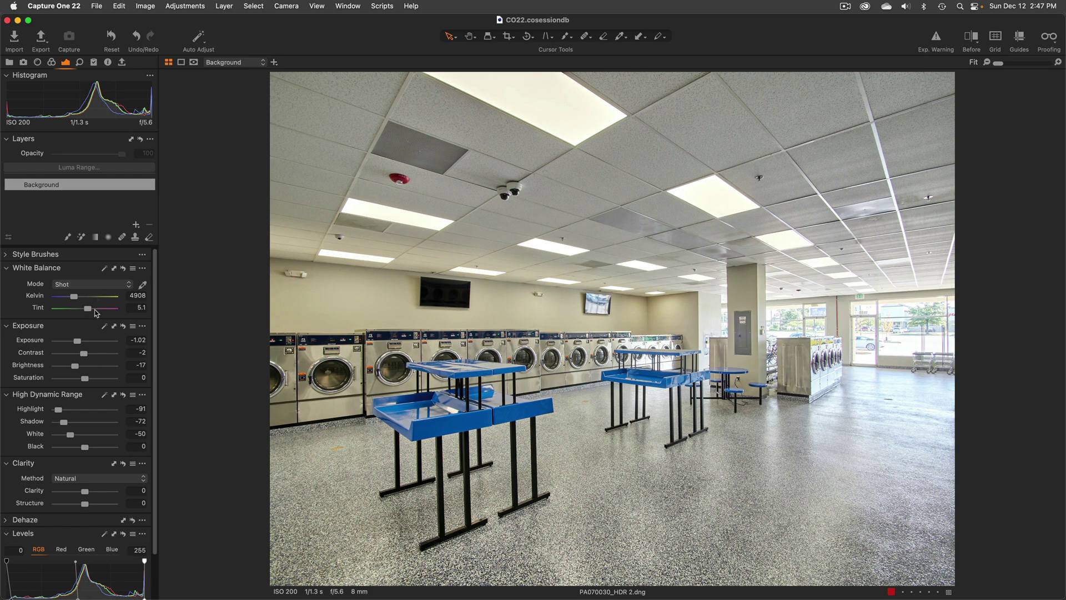
key("Right")
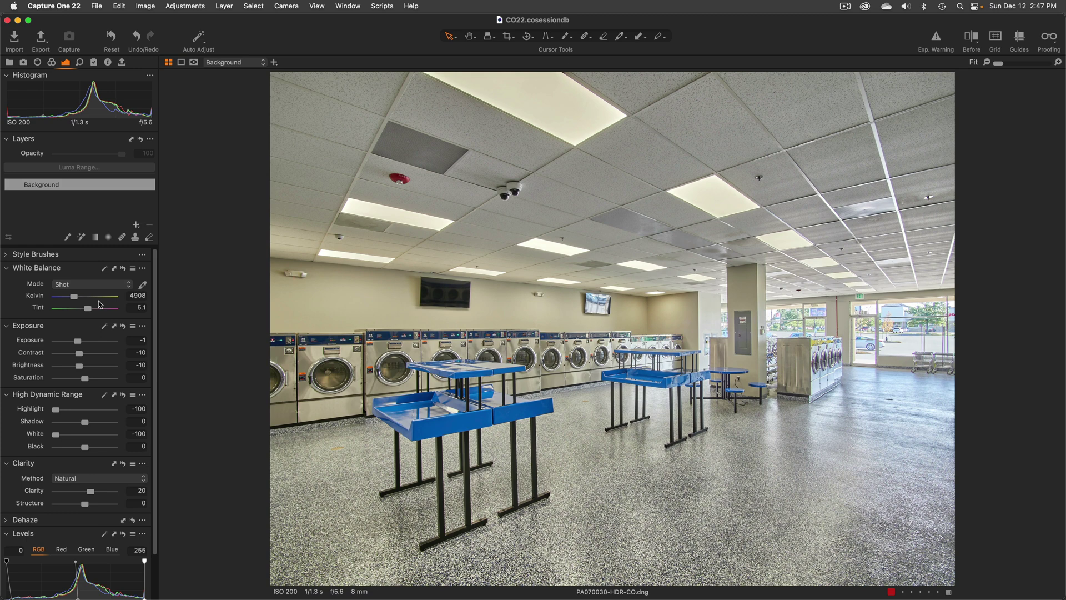
key("Left")
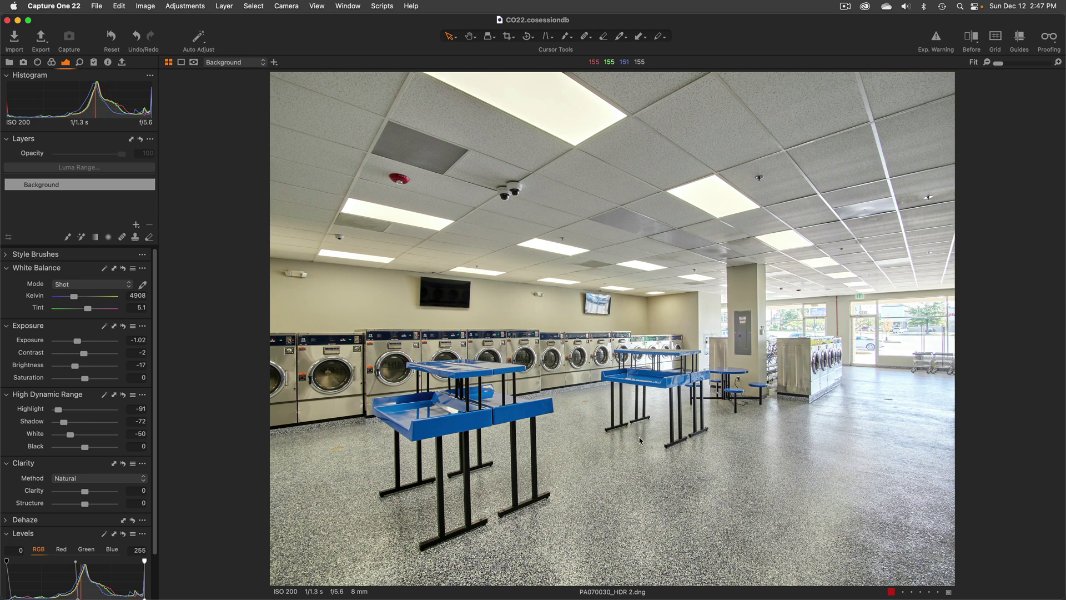
key("super+alt+v")
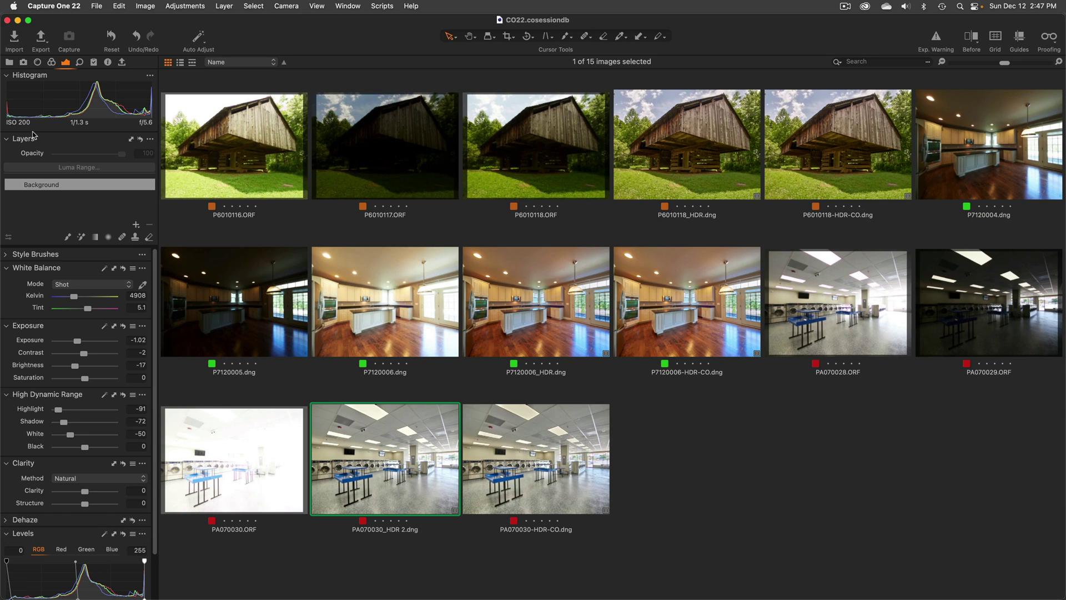
left_click(10, 64)
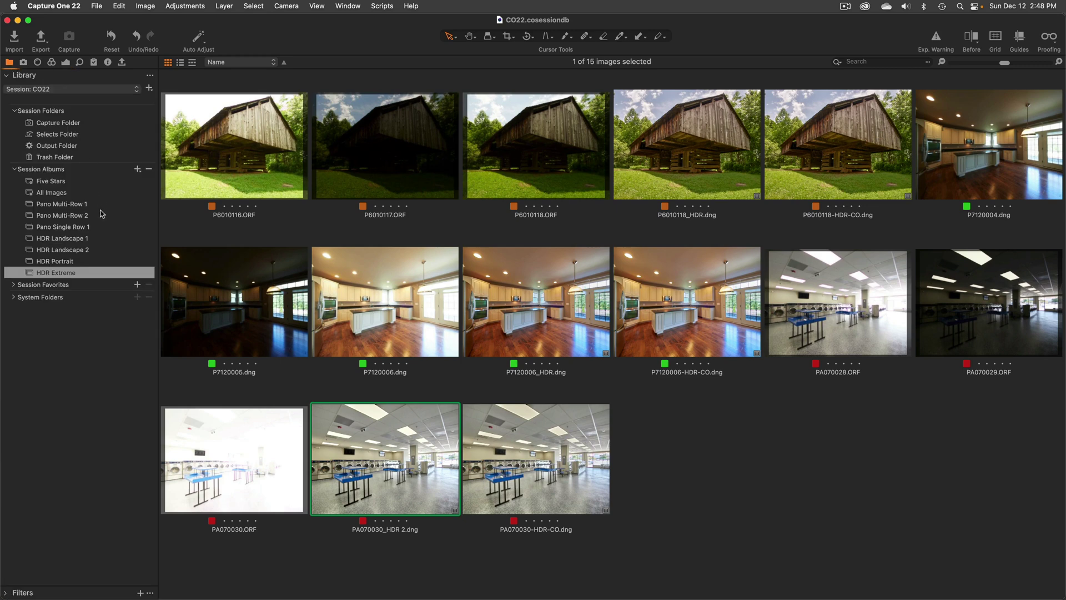